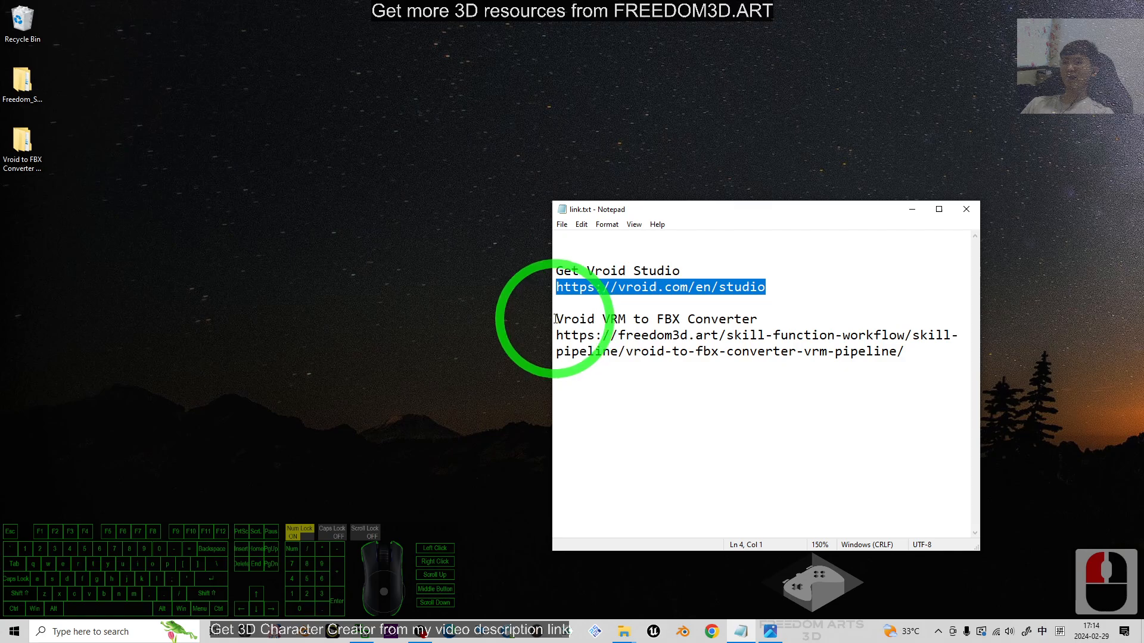
Review the VRoid Studio and VRM to FBX Converter entries in link.txt, leaving the note minimized
drag(556, 320, 766, 322)
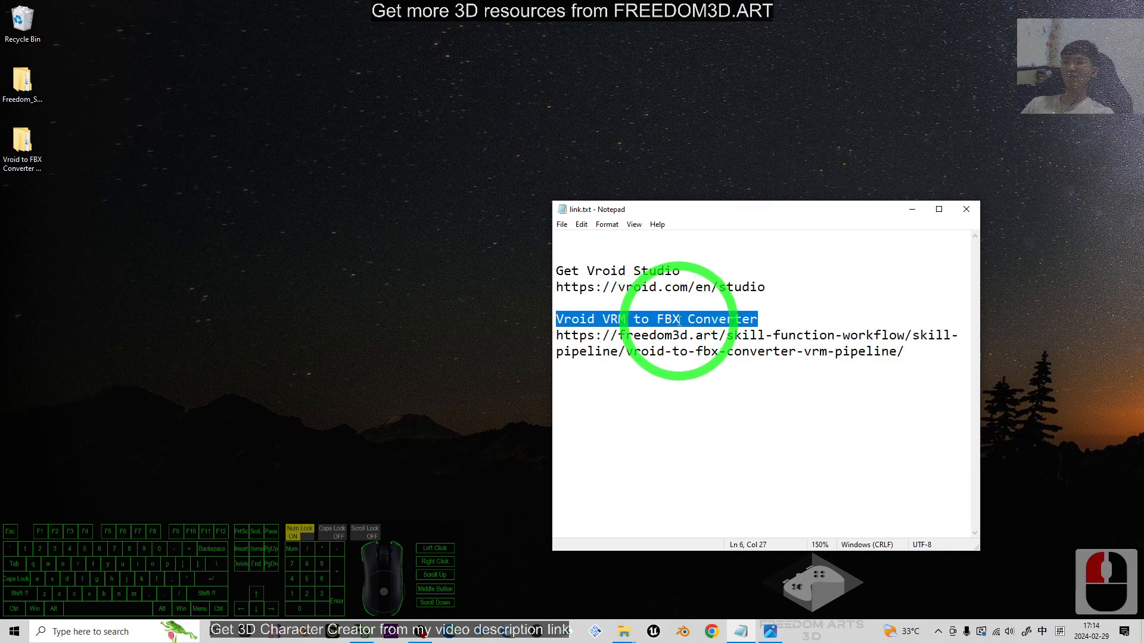
drag(904, 351, 556, 336)
click(911, 209)
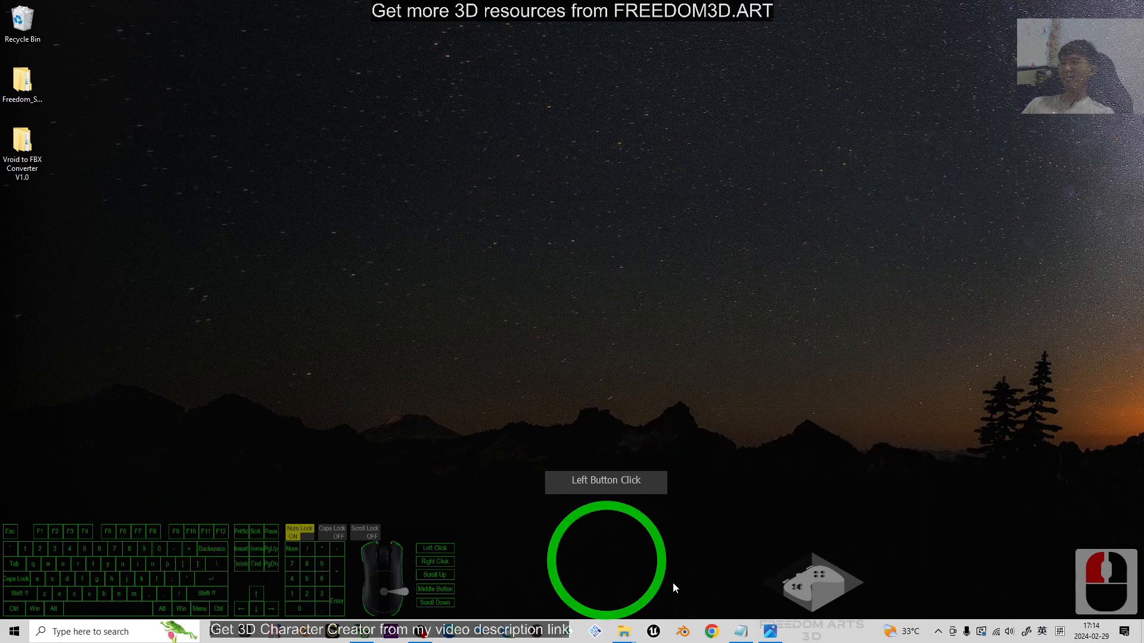
click(741, 631)
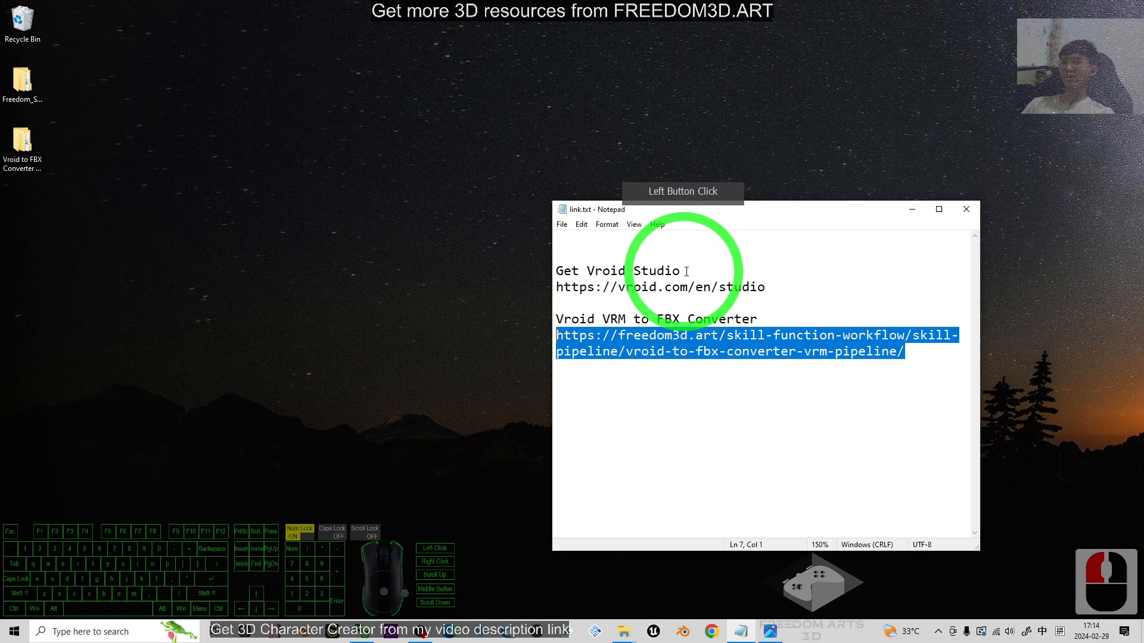
drag(680, 271, 498, 268)
click(912, 209)
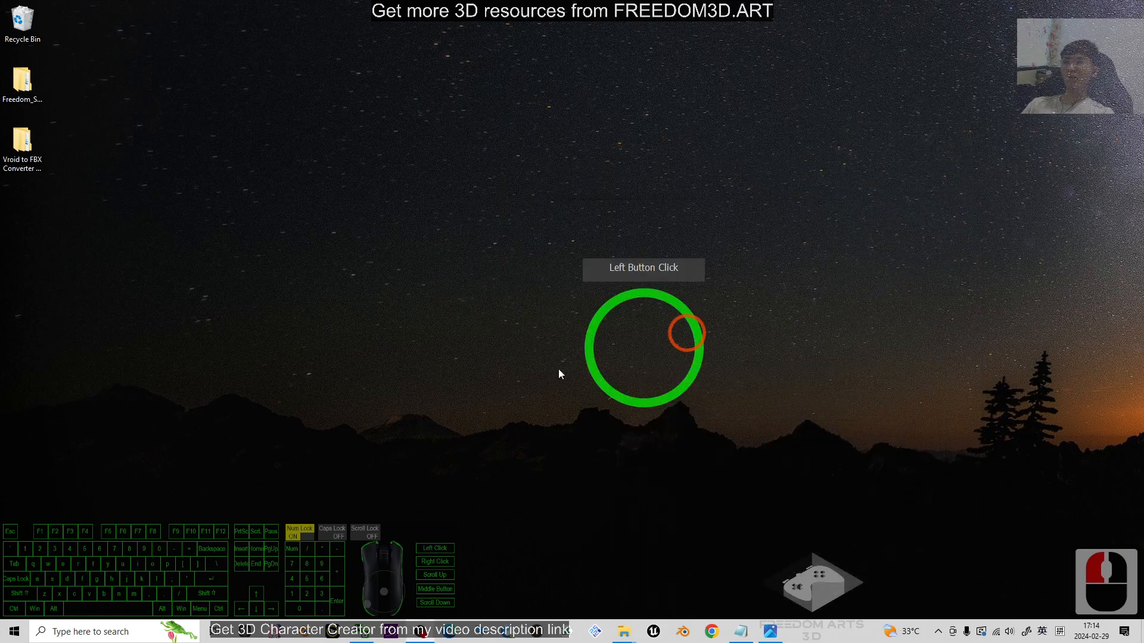
Search Windows for "vroid" and launch VRoidStudio 1.26.0
click(95, 632)
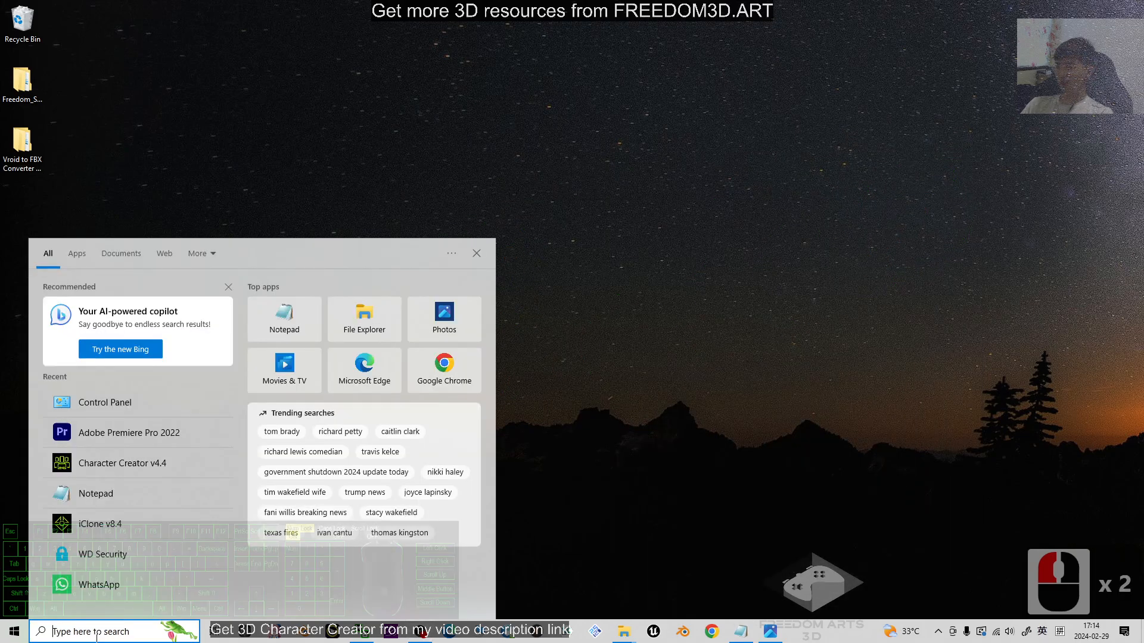
text(vroid)
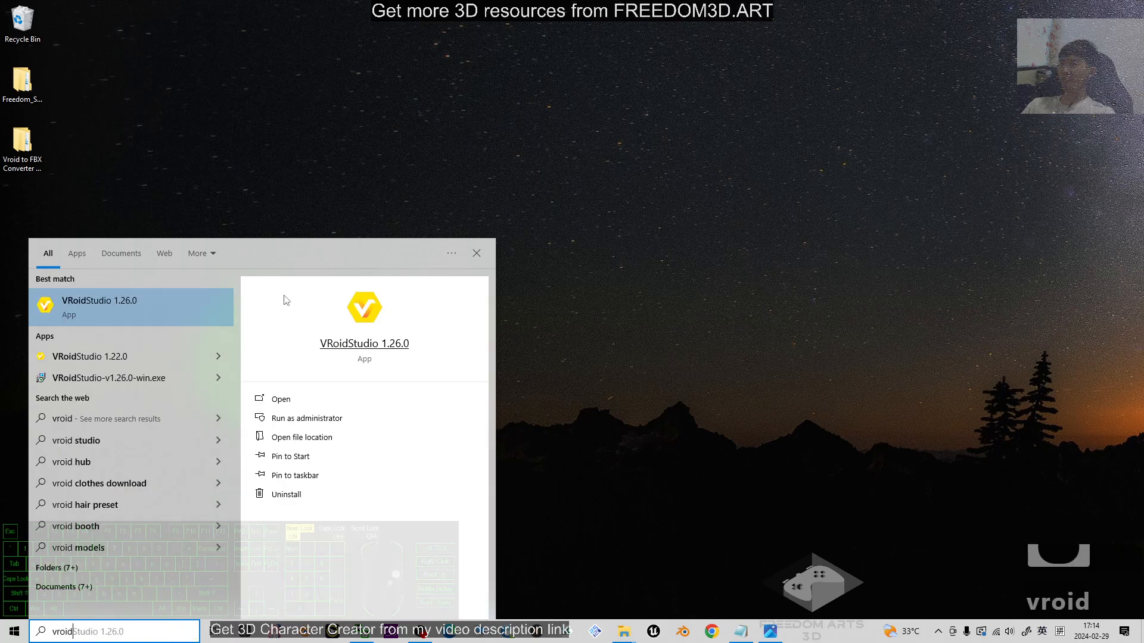
click(794, 288)
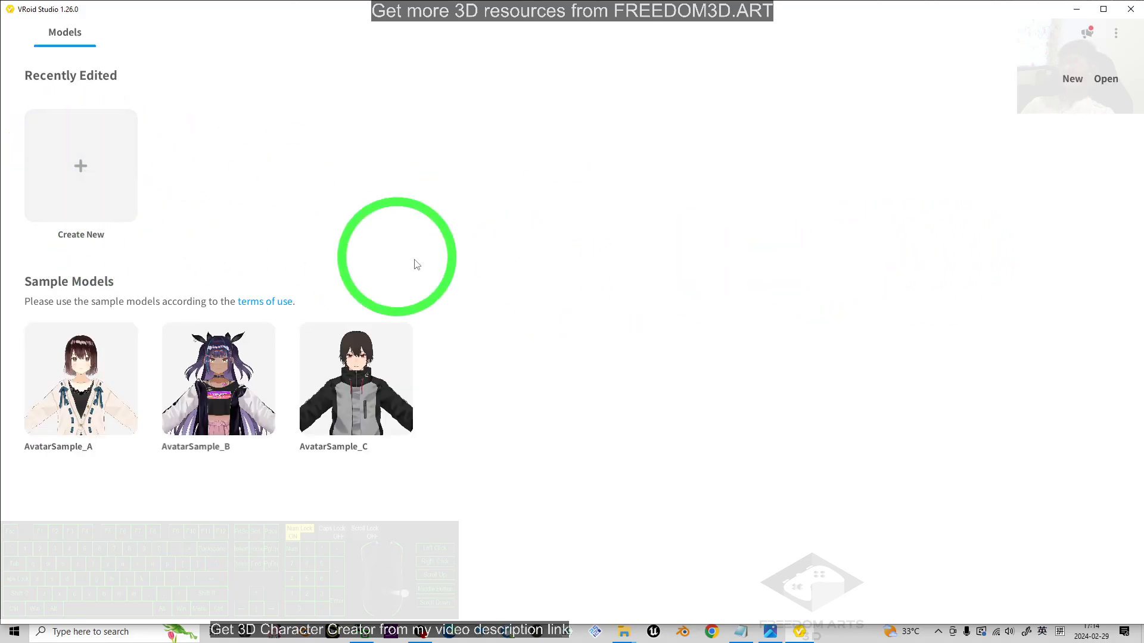
Create a new character model and maximize the VRoid Studio window
click(78, 178)
click(524, 325)
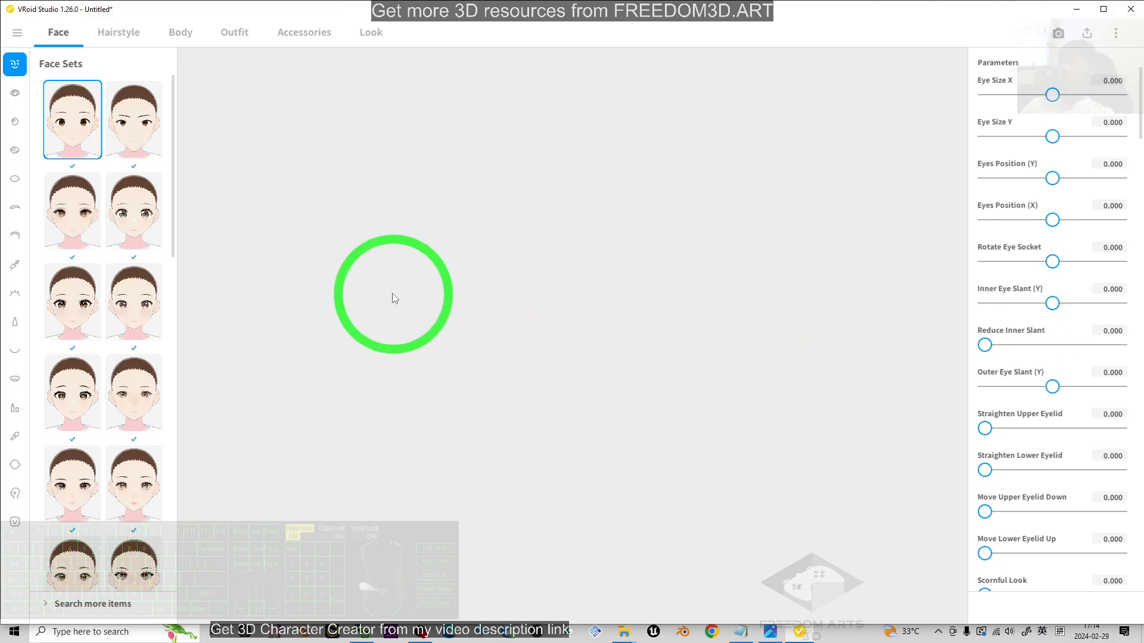
click(1102, 11)
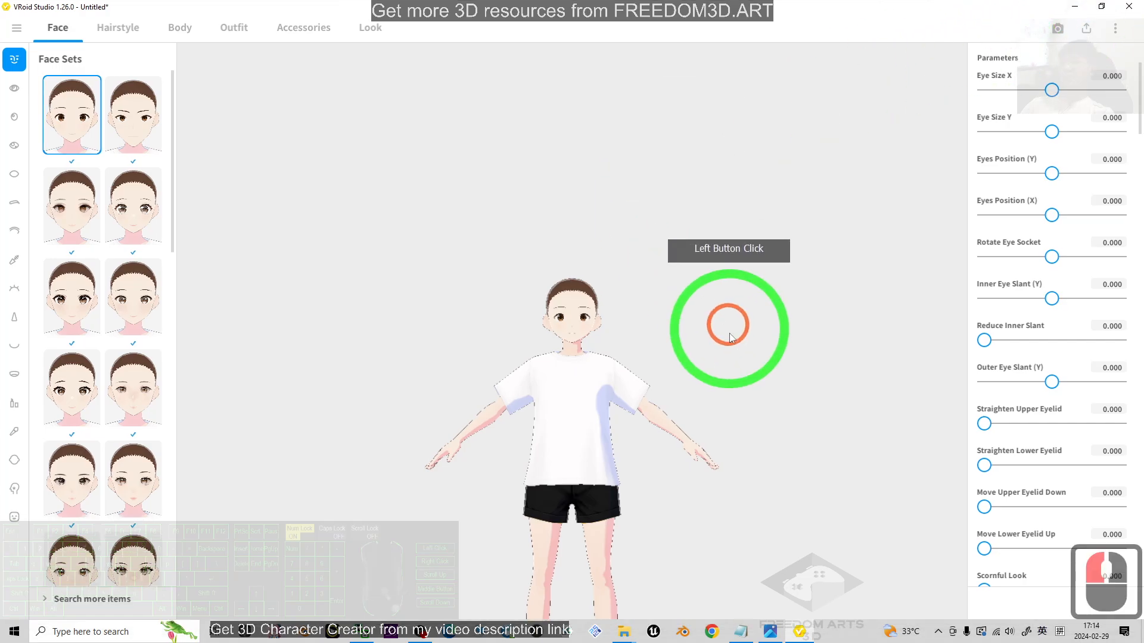
Apply the face set in the second column of the third preset row to the character
scroll(725, 345, down, 5)
shift+middle_drag(761, 362, 813, 230)
mouse_move(816, 279)
mouse_down()
mouse_move(776, 277)
mouse_move(774, 235)
mouse_up()
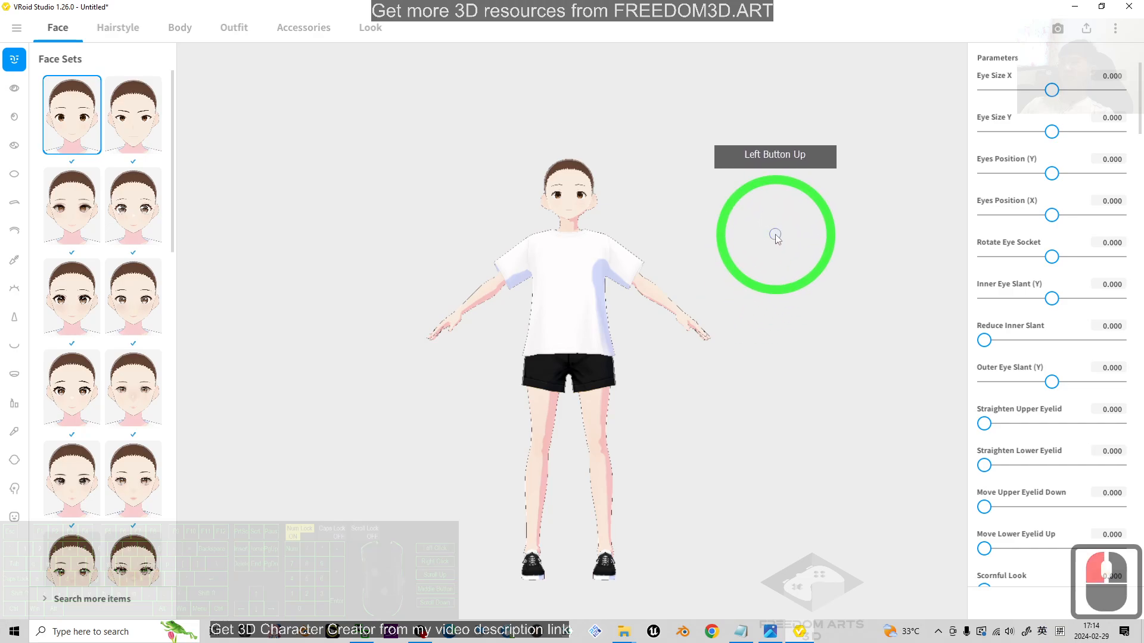
right_drag(773, 235, 536, 242)
scroll(536, 243, up, 12)
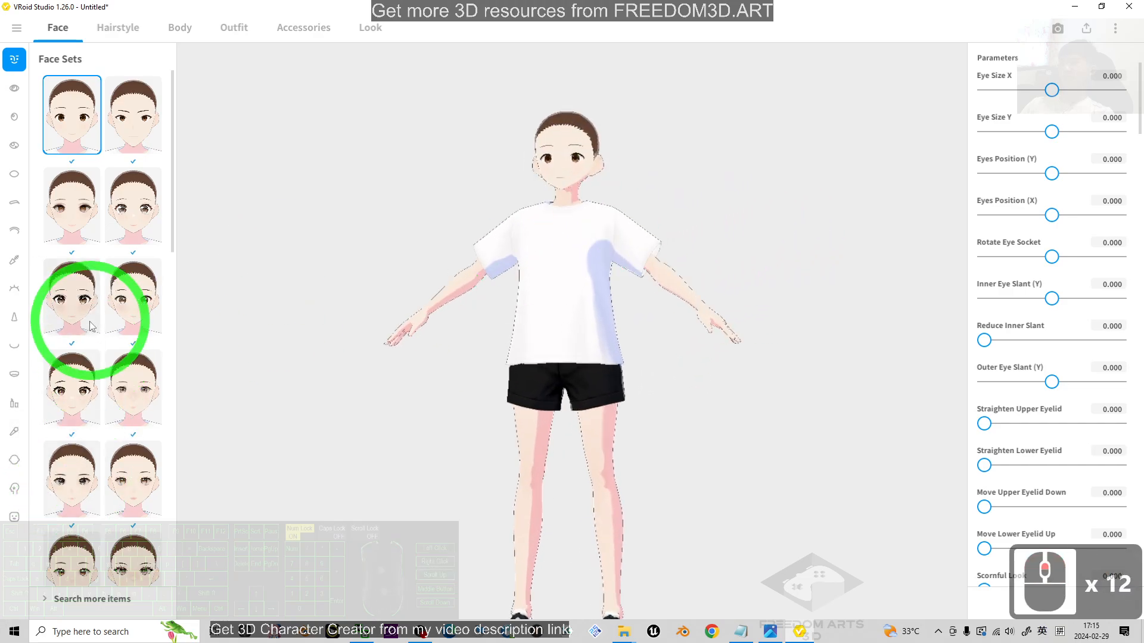
scroll(715, 236, up, 15)
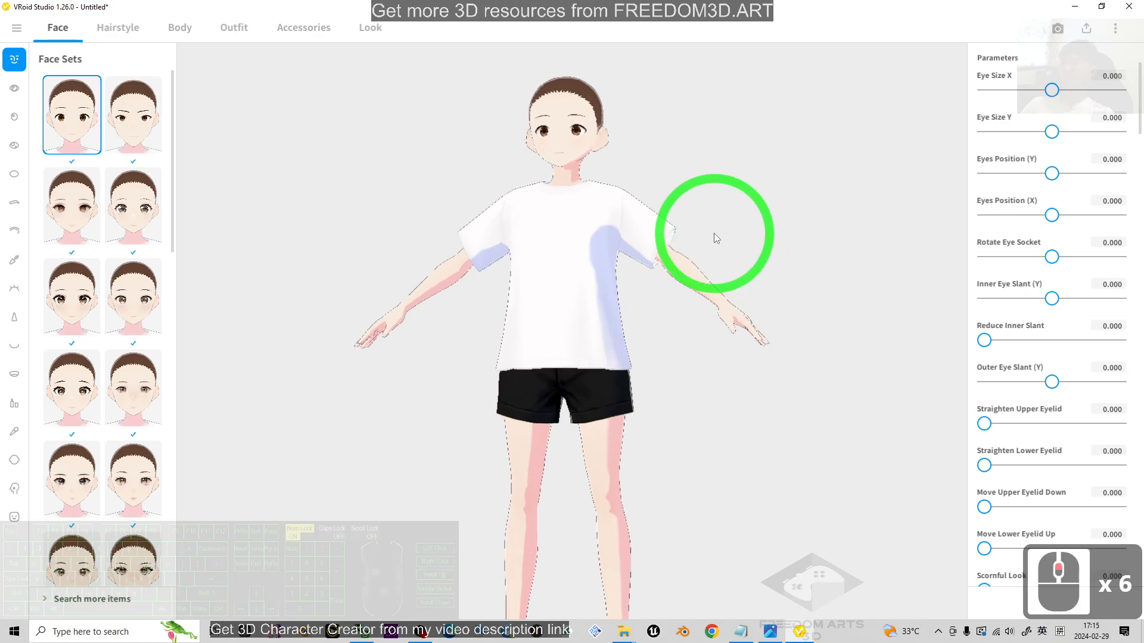
shift+middle_drag(733, 241, 723, 381)
scroll(745, 396, up, 5)
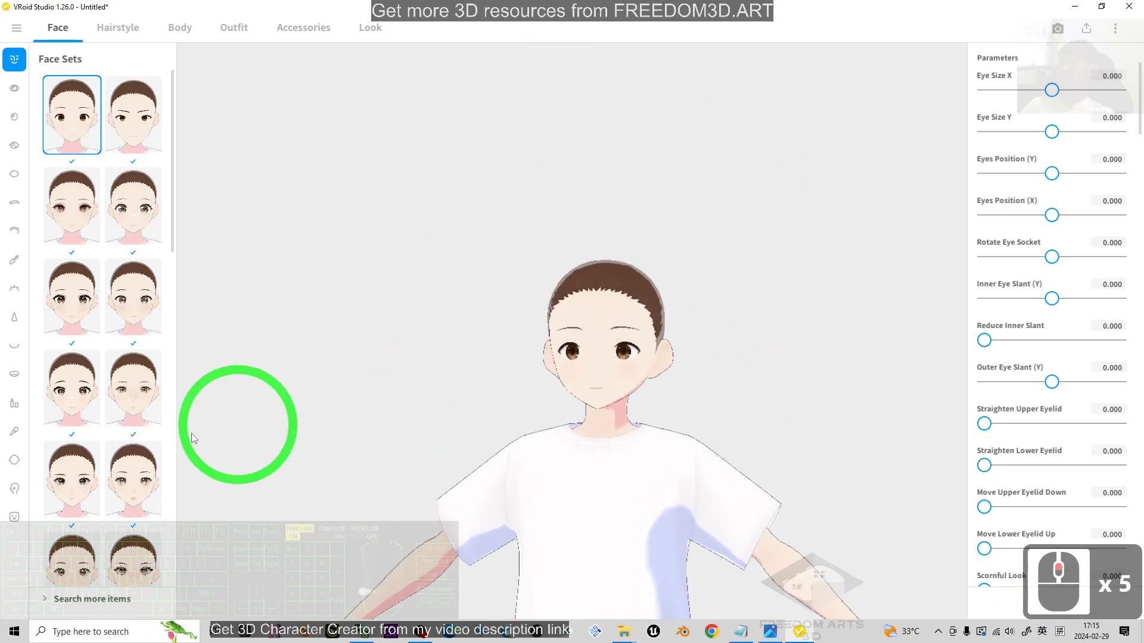
scroll(118, 398, down, 3)
click(134, 203)
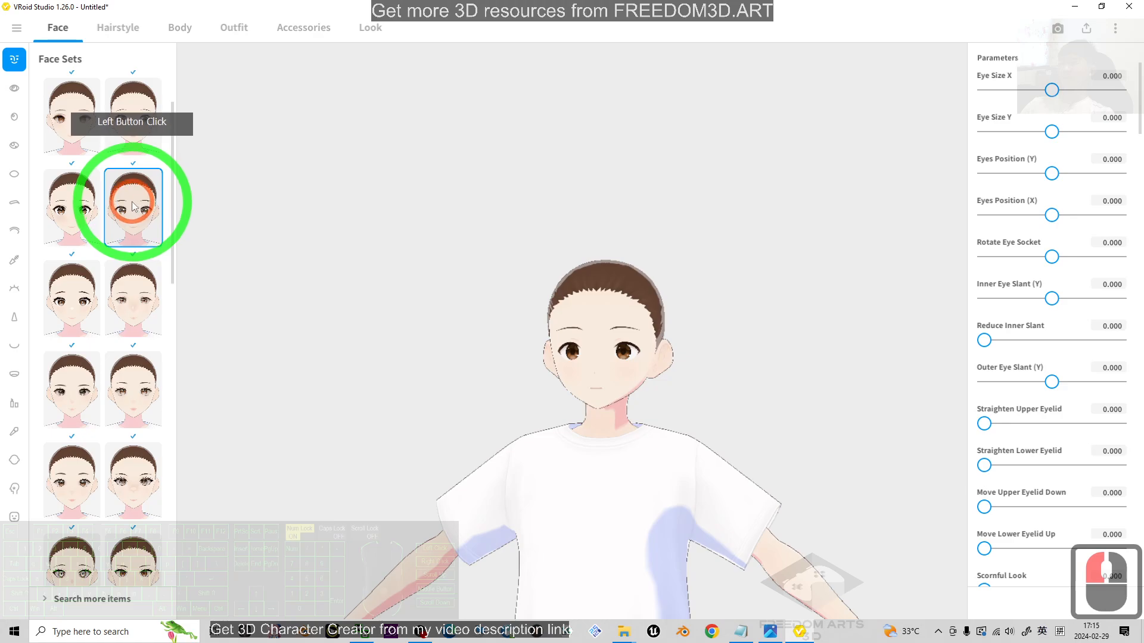
scroll(791, 413, up, 5)
scroll(791, 411, down, 3)
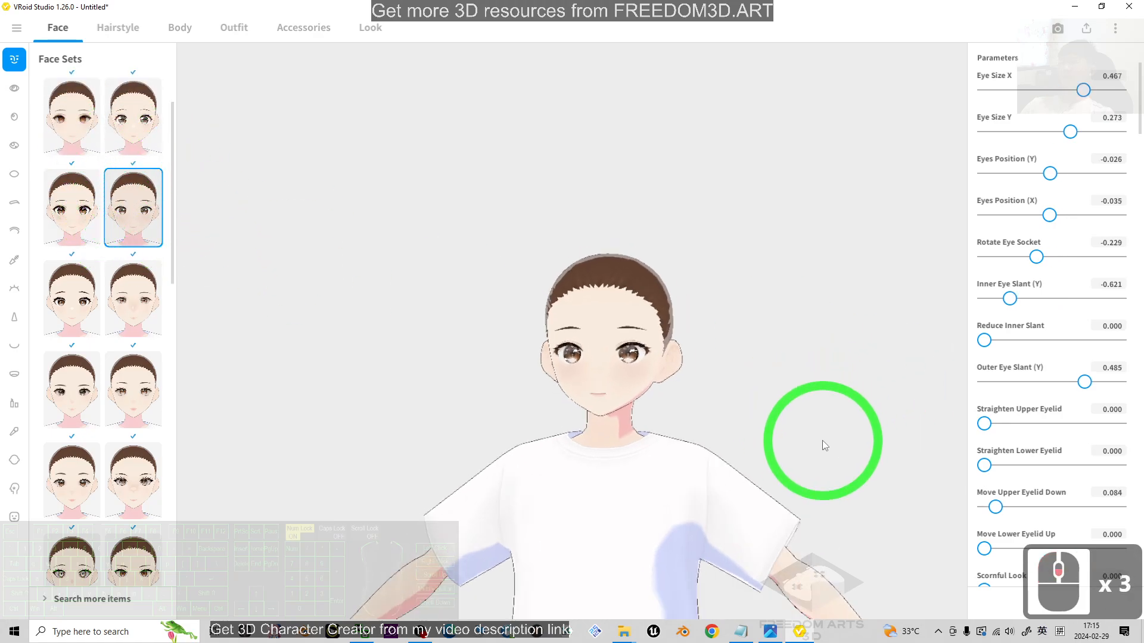
shift+middle_drag(816, 430, 785, 402)
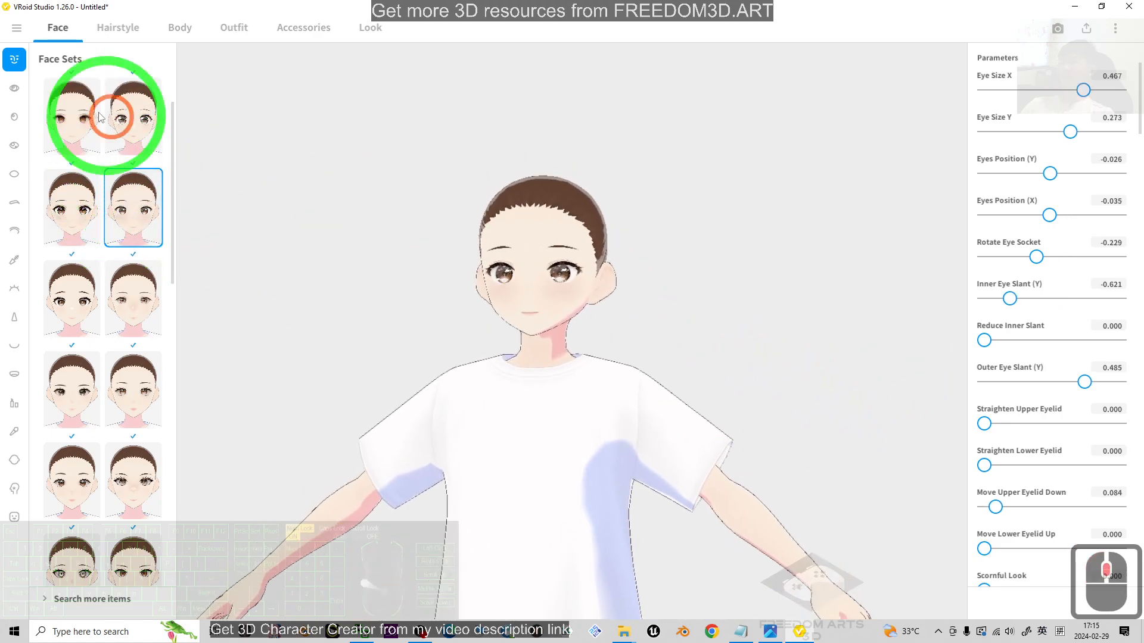
Try the centre-parted ponytail hairstyle set, and apply the short side-swept one with a curled strand on top
click(123, 36)
scroll(127, 262, down, 16)
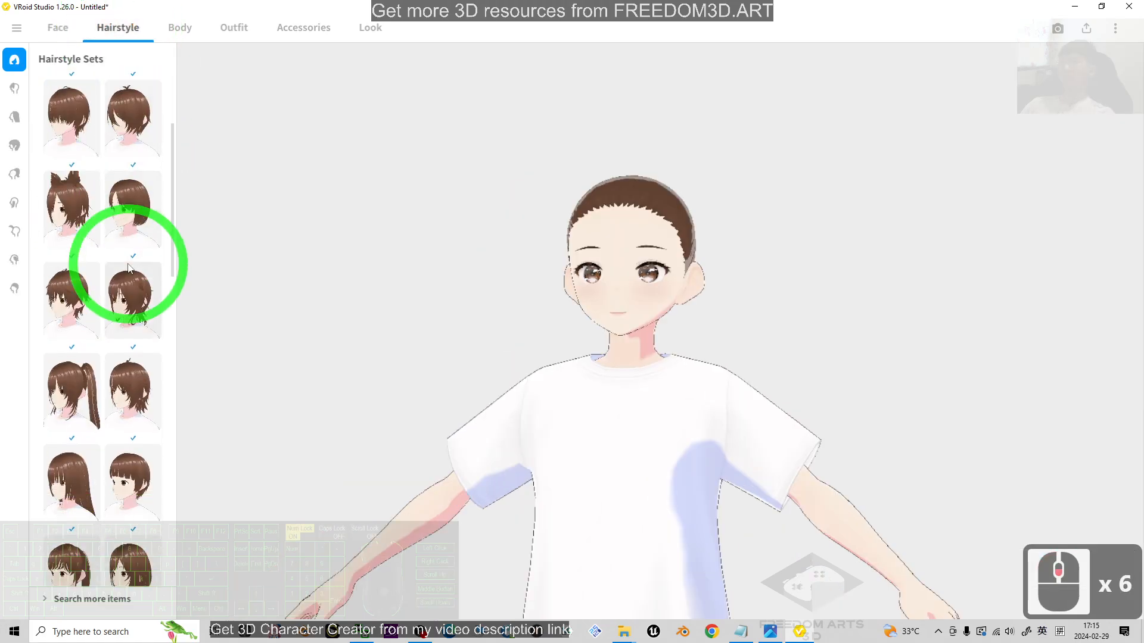
scroll(128, 273, down, 5)
drag(172, 334, 176, 504)
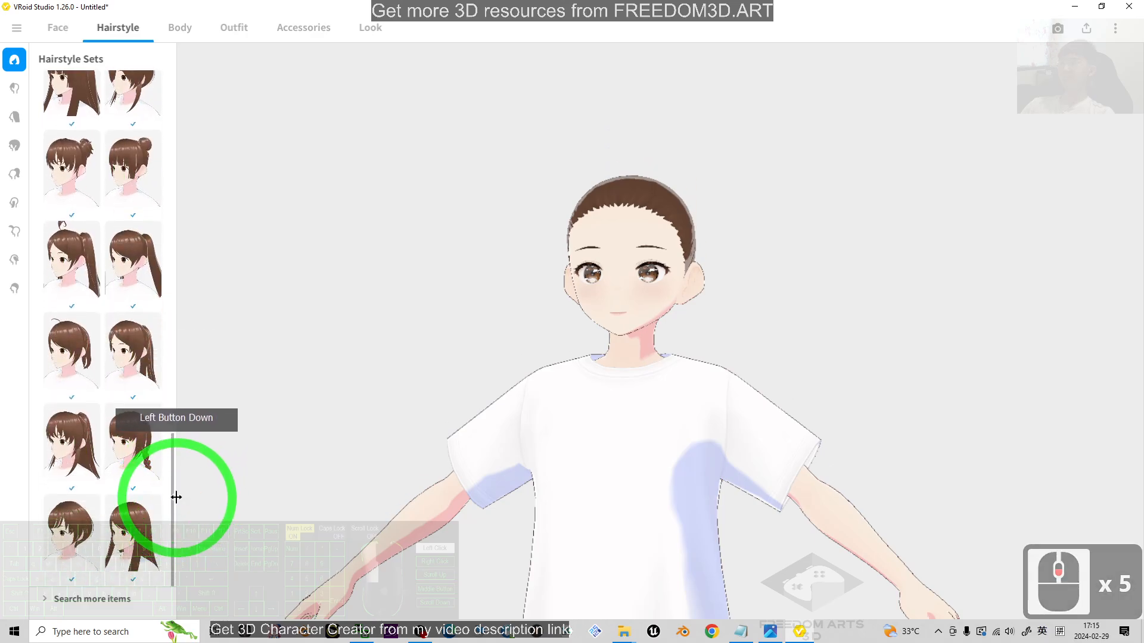
click(145, 431)
click(133, 348)
click(736, 284)
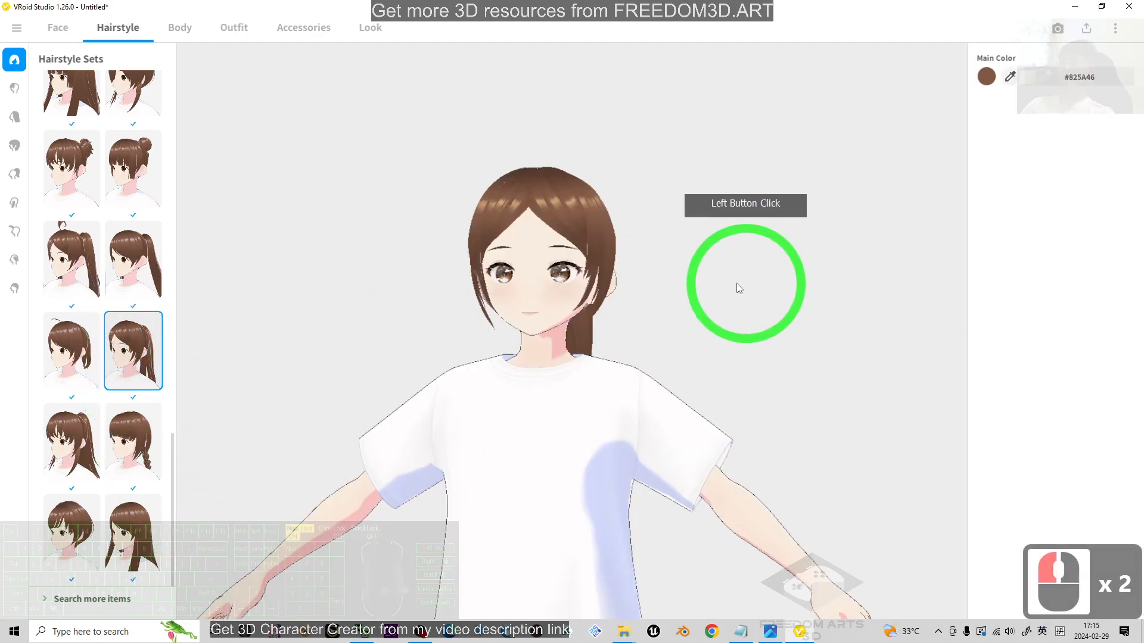
drag(661, 308, 743, 352)
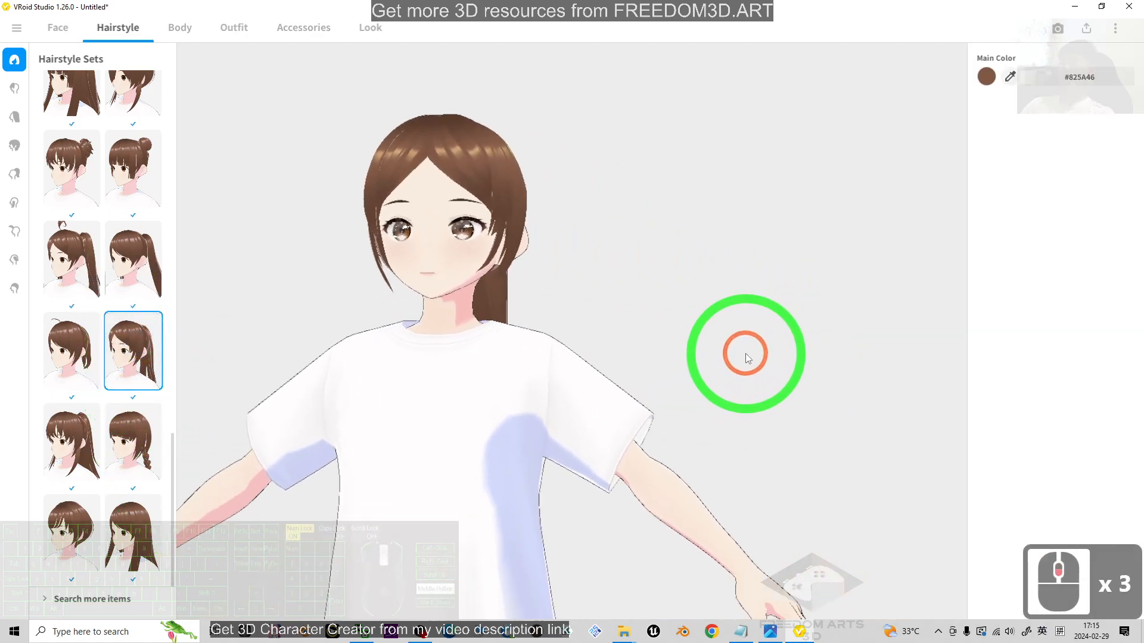
click(102, 351)
click(703, 317)
right_drag(674, 303, 724, 329)
Change the hairstyle's main color to olive green #7E8246
click(986, 82)
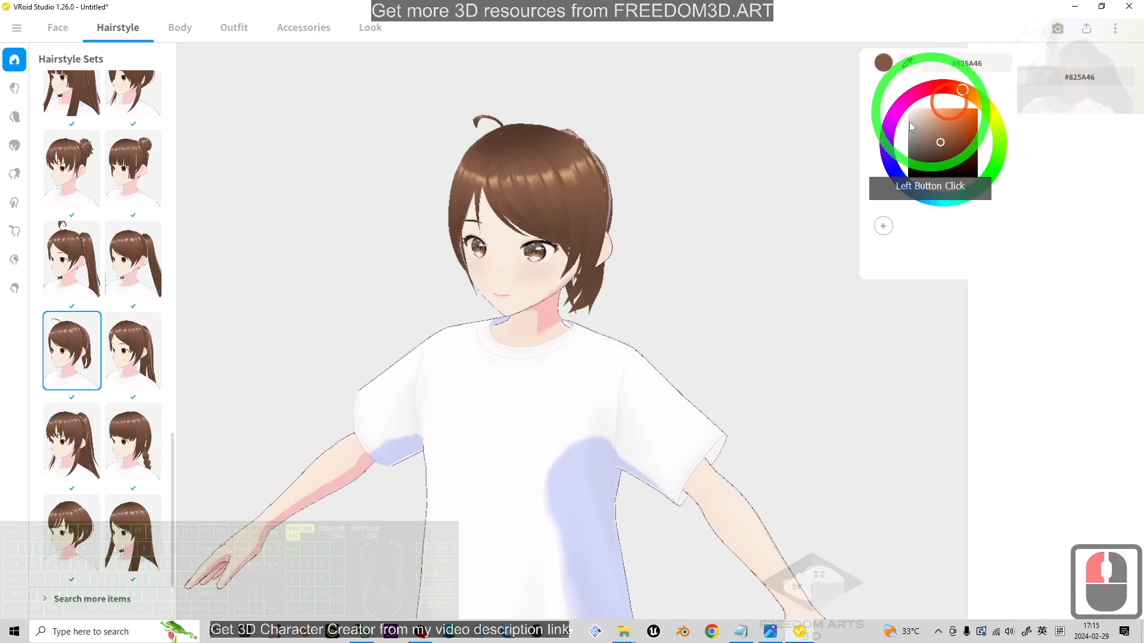
mouse_move(902, 172)
mouse_down()
mouse_move(921, 208)
mouse_move(997, 123)
mouse_up()
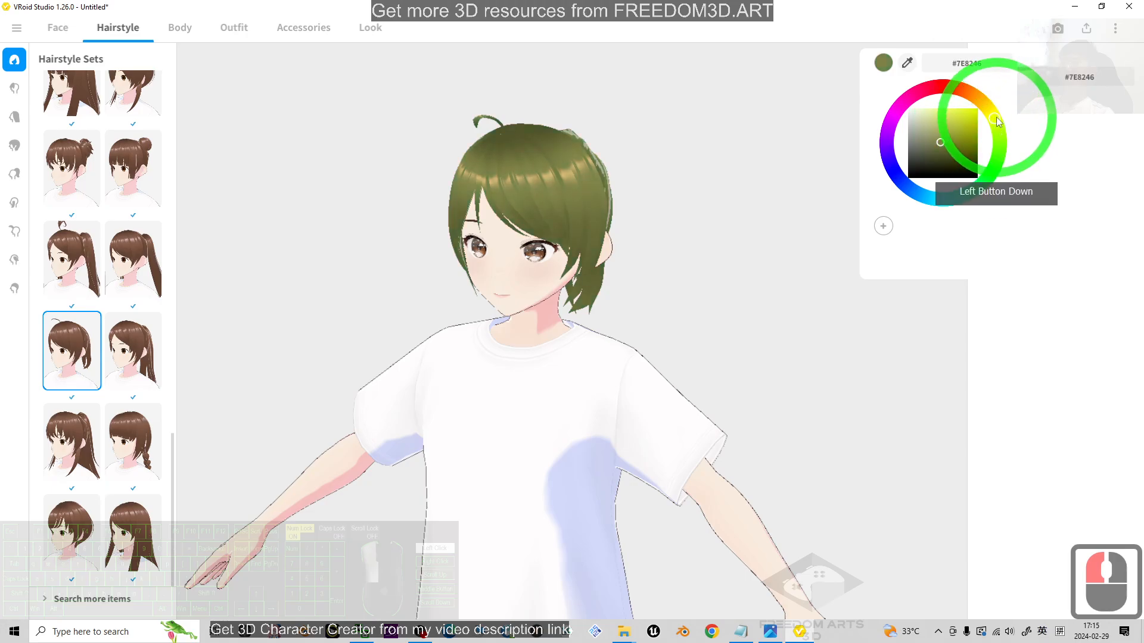
click(709, 236)
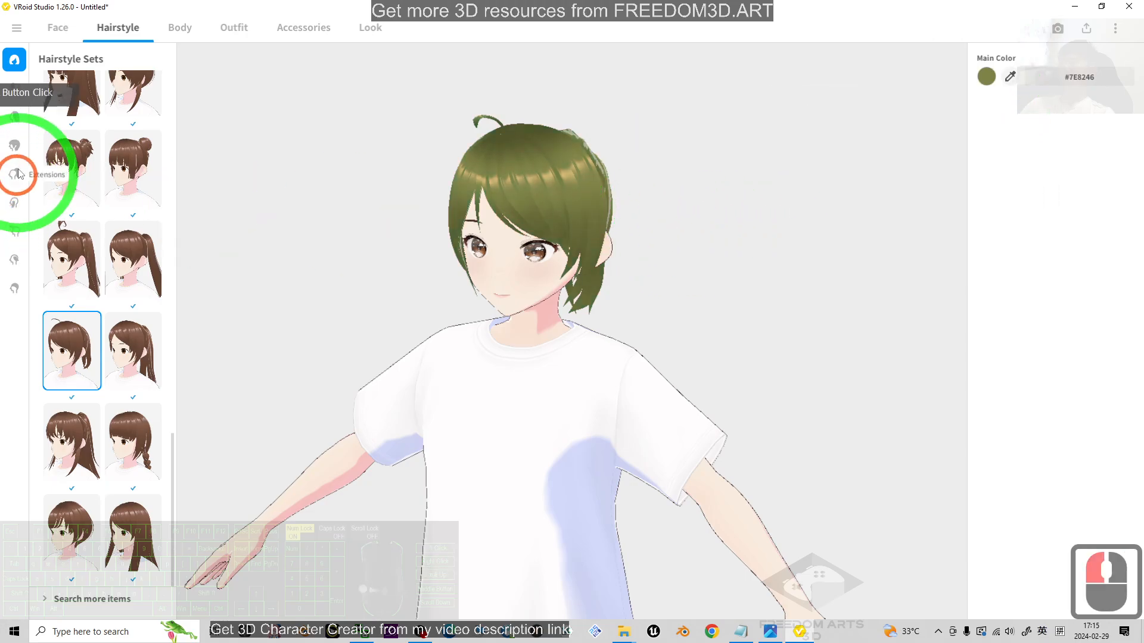
Change the iris color of both eyes to blue #33719E and check the eyes up close
click(57, 24)
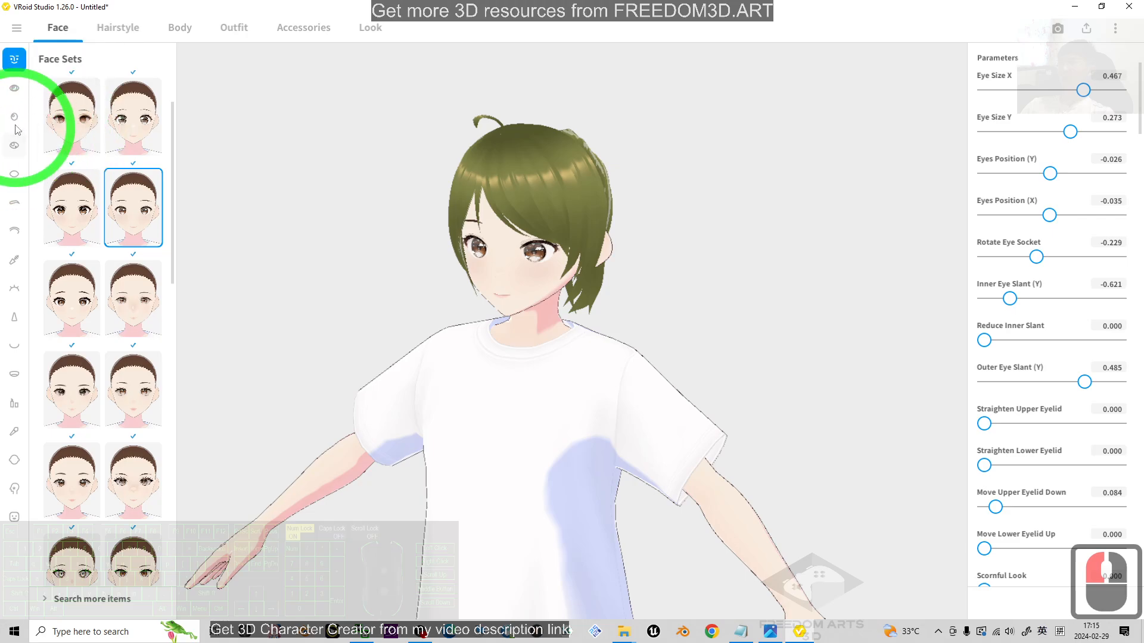
click(16, 119)
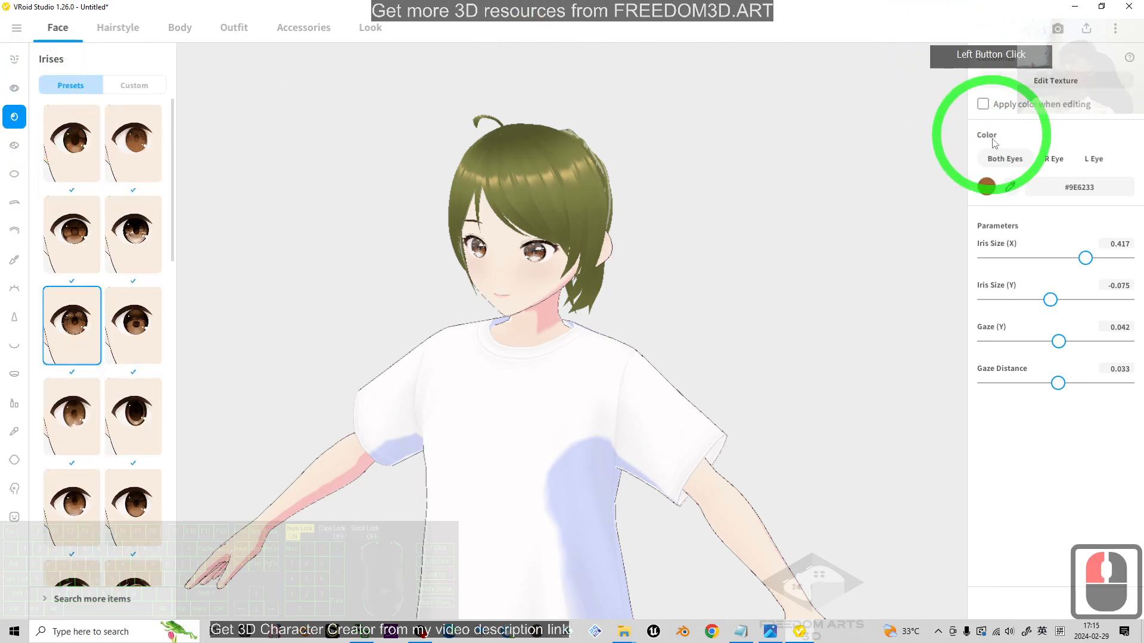
click(980, 186)
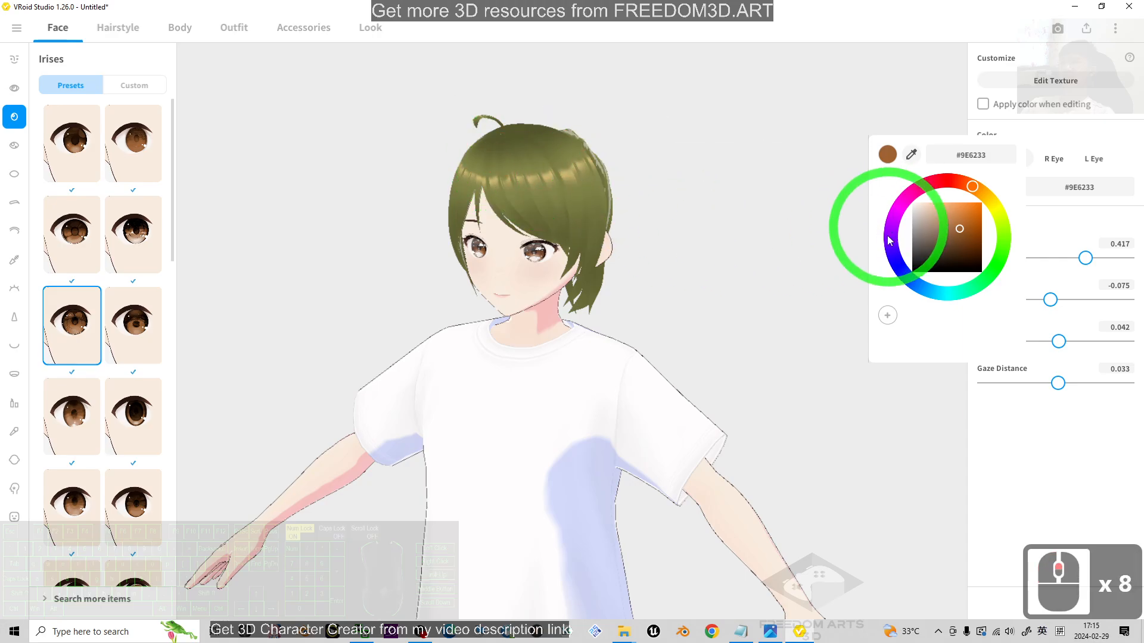
drag(888, 230, 934, 292)
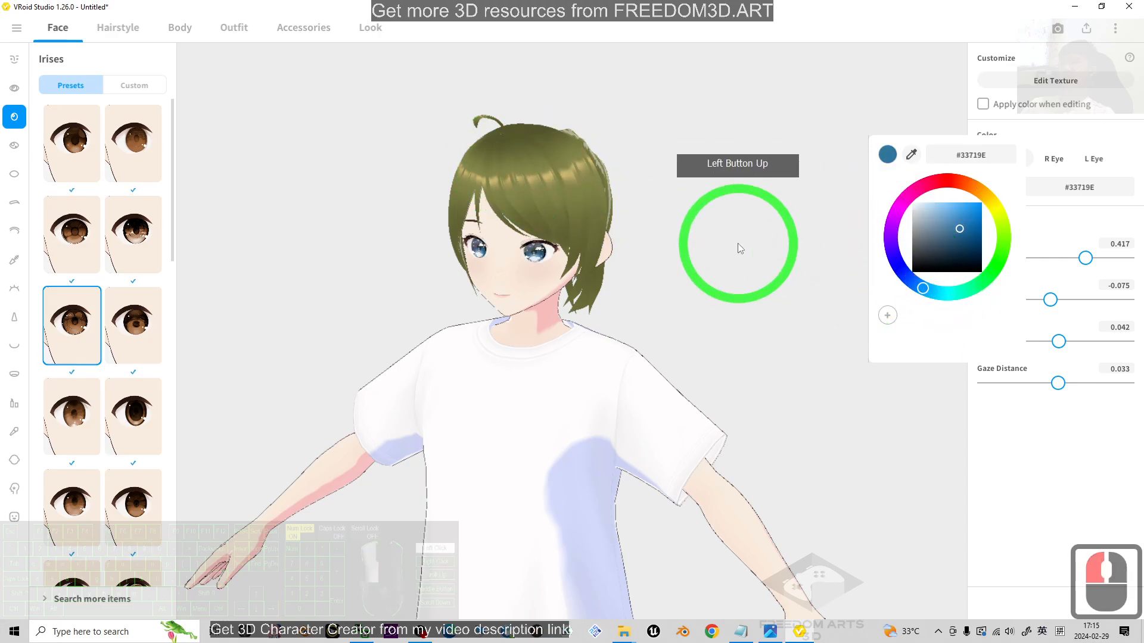
click(676, 236)
scroll(679, 236, up, 10)
mouse_move(772, 291)
shift+middle_down()
mouse_move(810, 334)
mouse_move(762, 287)
shift+middle_up()
scroll(677, 249, down, 13)
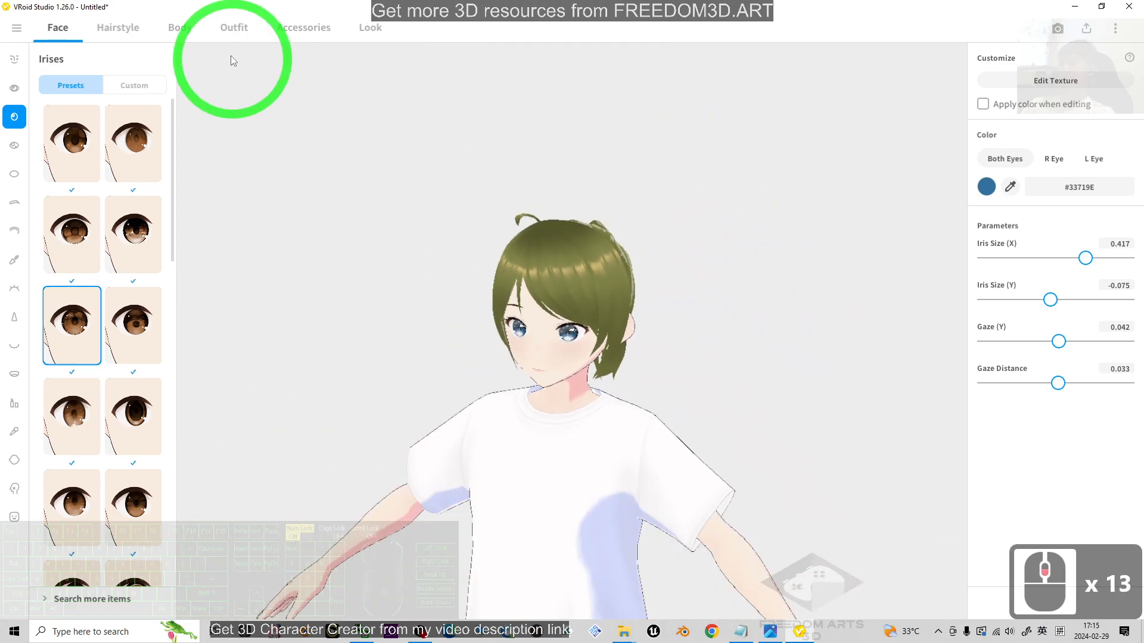
Examine the whole-body presets and the body shape parameters against the character
click(179, 27)
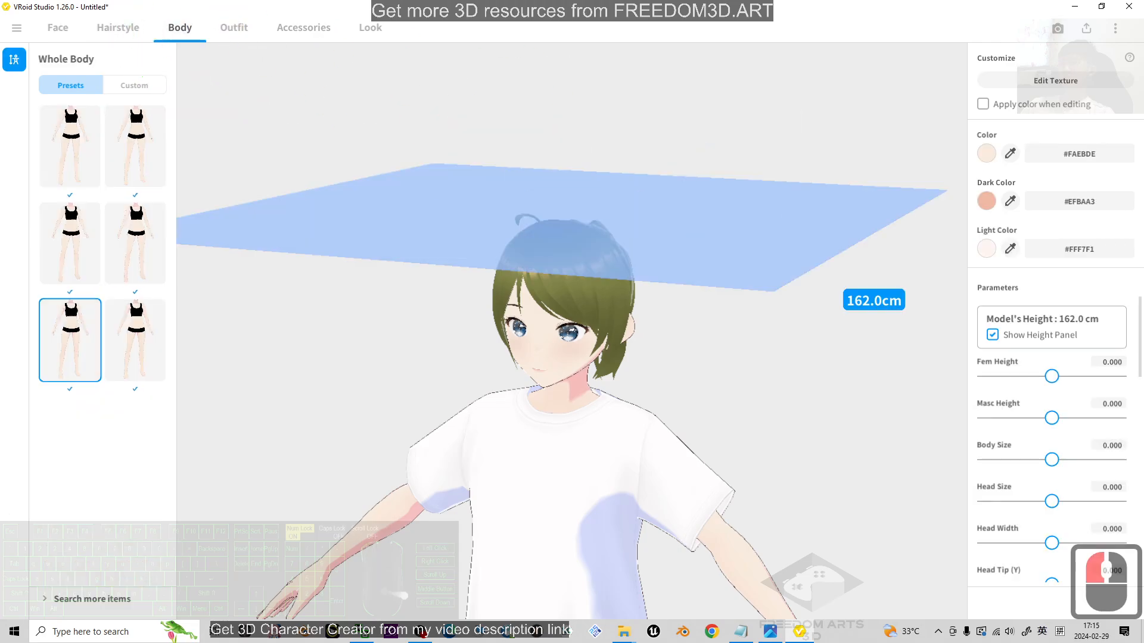
scroll(1055, 388, down, 15)
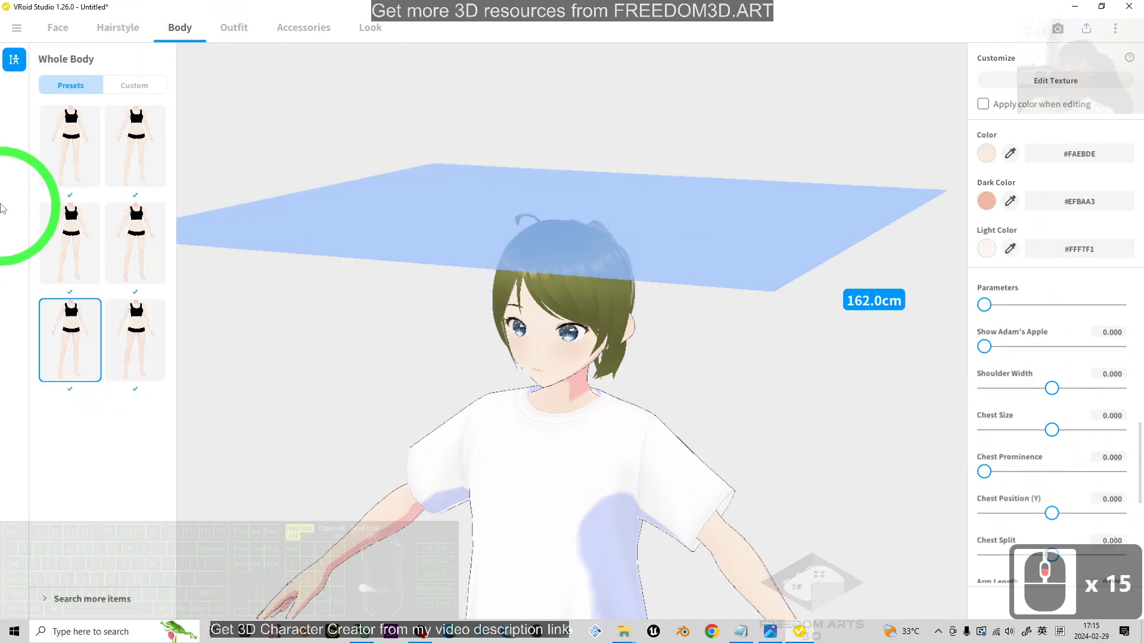
scroll(1082, 419, down, 5)
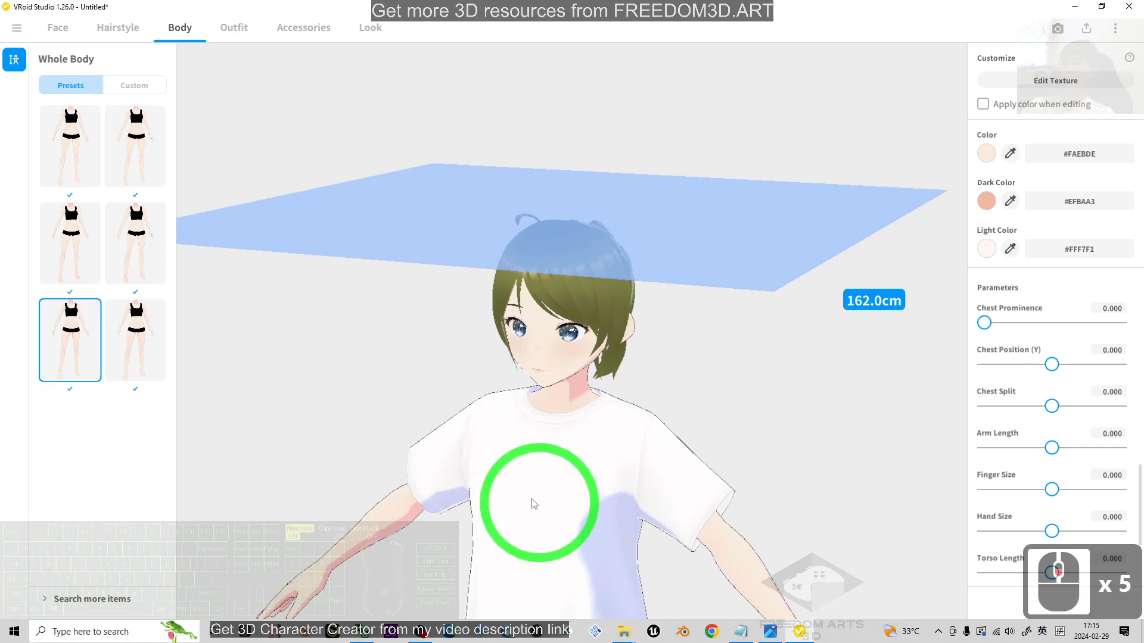
scroll(717, 501, down, 14)
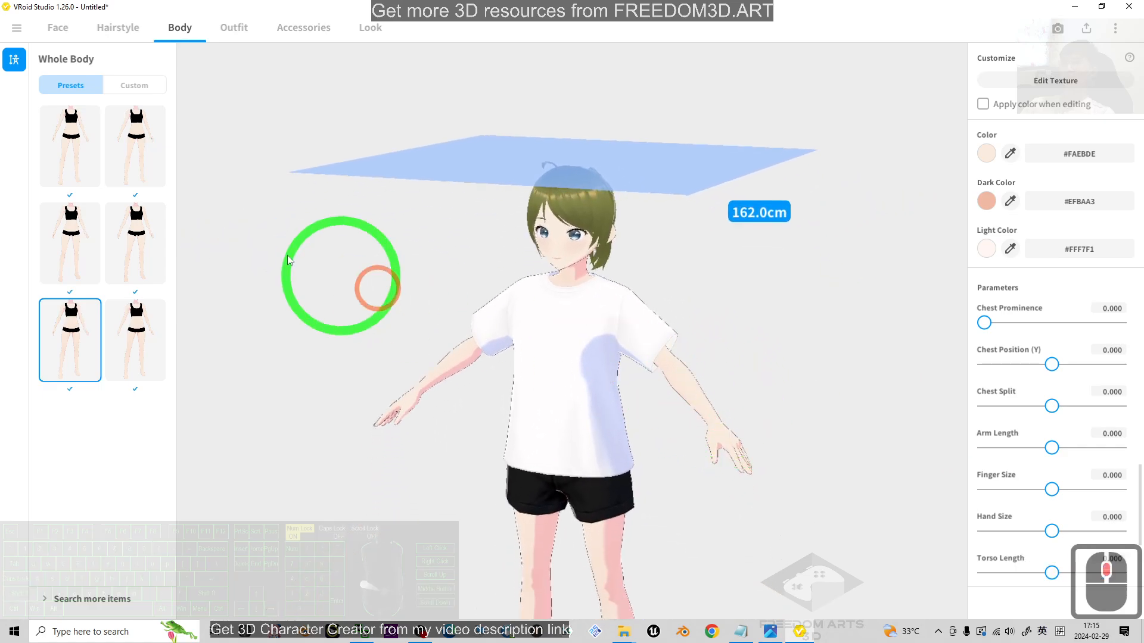
Look through the outfit whole sets and the tops presets for a suitable outfit
click(220, 25)
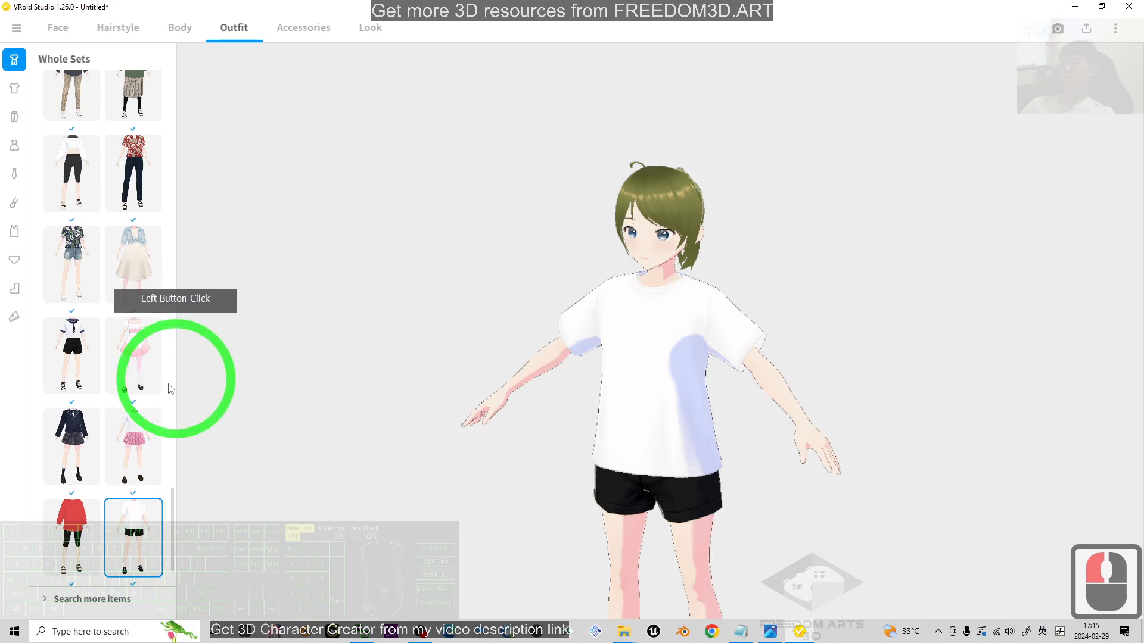
scroll(107, 443, down, 12)
scroll(55, 154, up, 6)
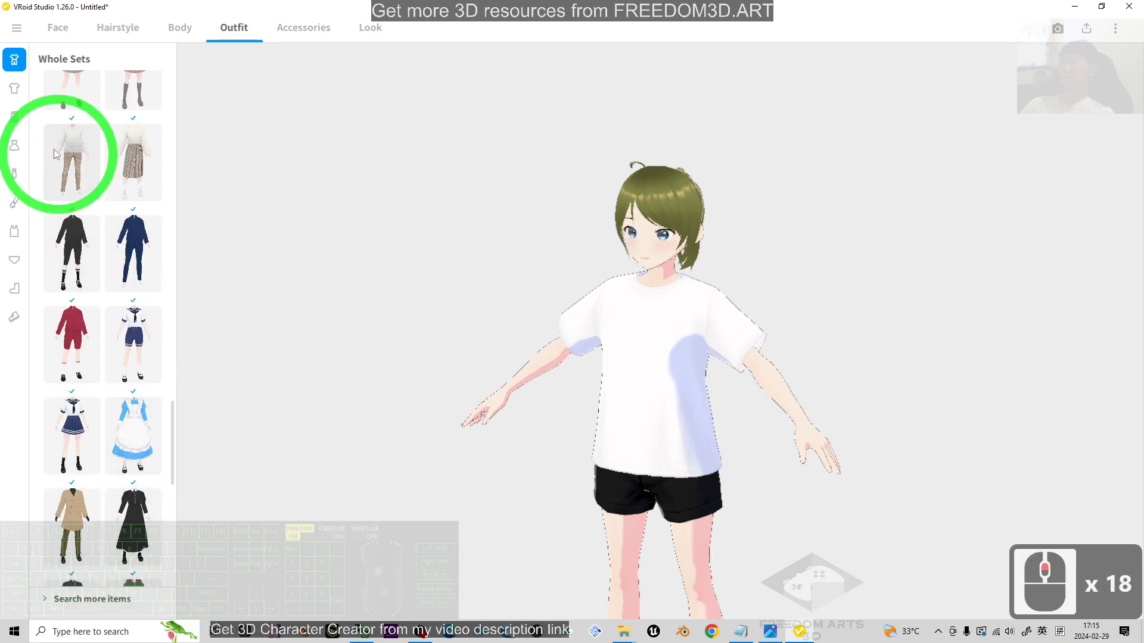
click(16, 90)
scroll(98, 304, down, 20)
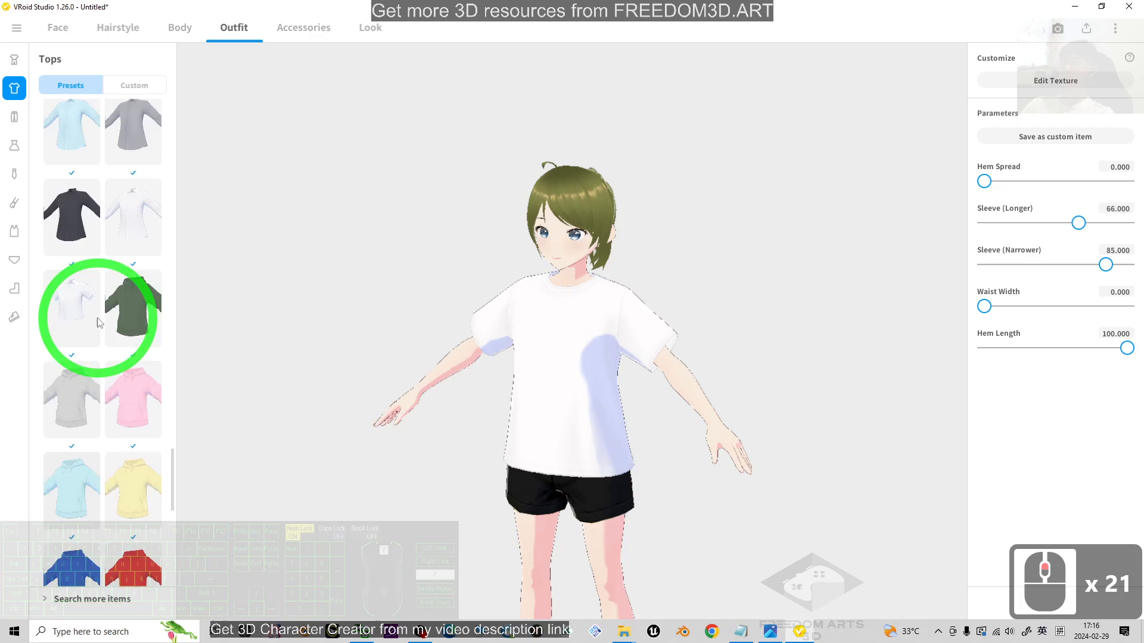
scroll(100, 325, up, 20)
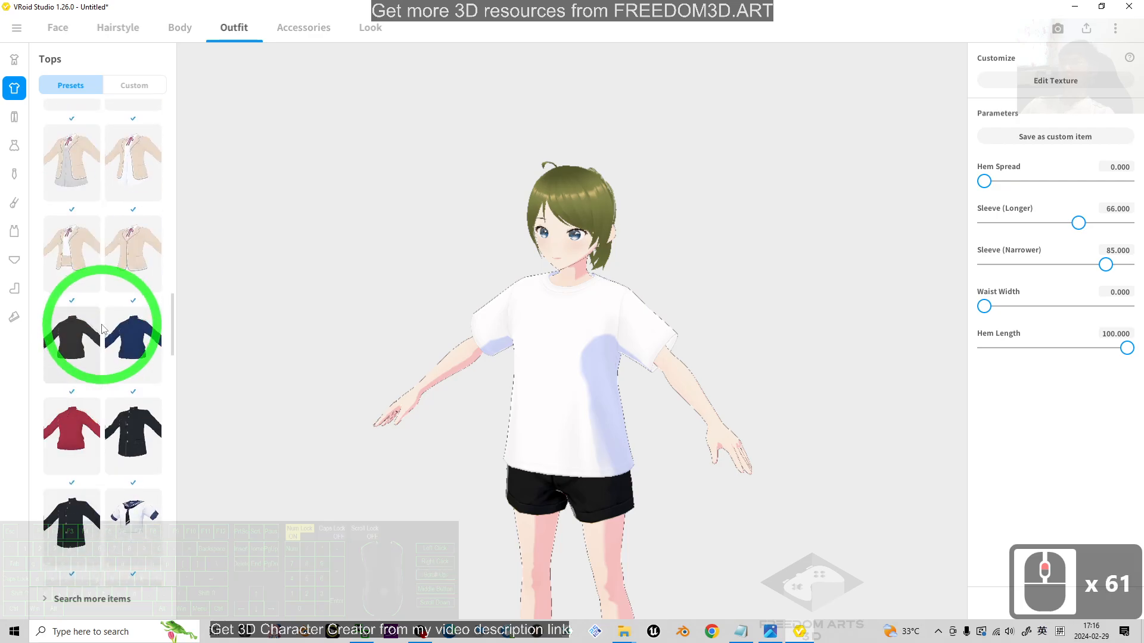
scroll(103, 327, up, 11)
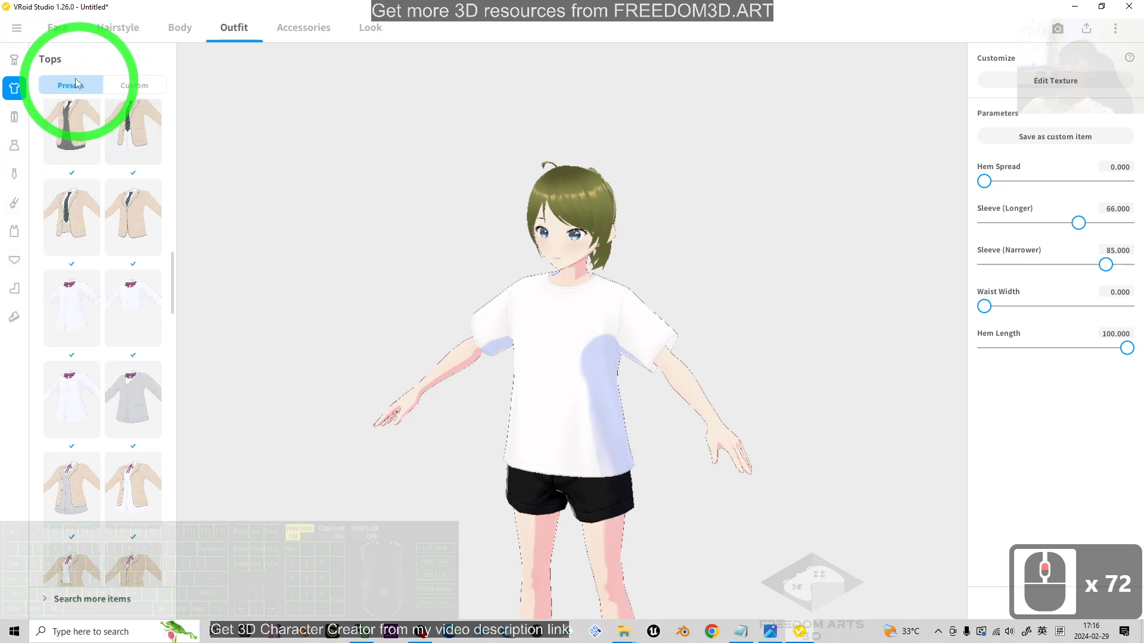
Try the whole outfit set with the tied light-blue shirt over a long cream dress, with the full figure in view
click(22, 63)
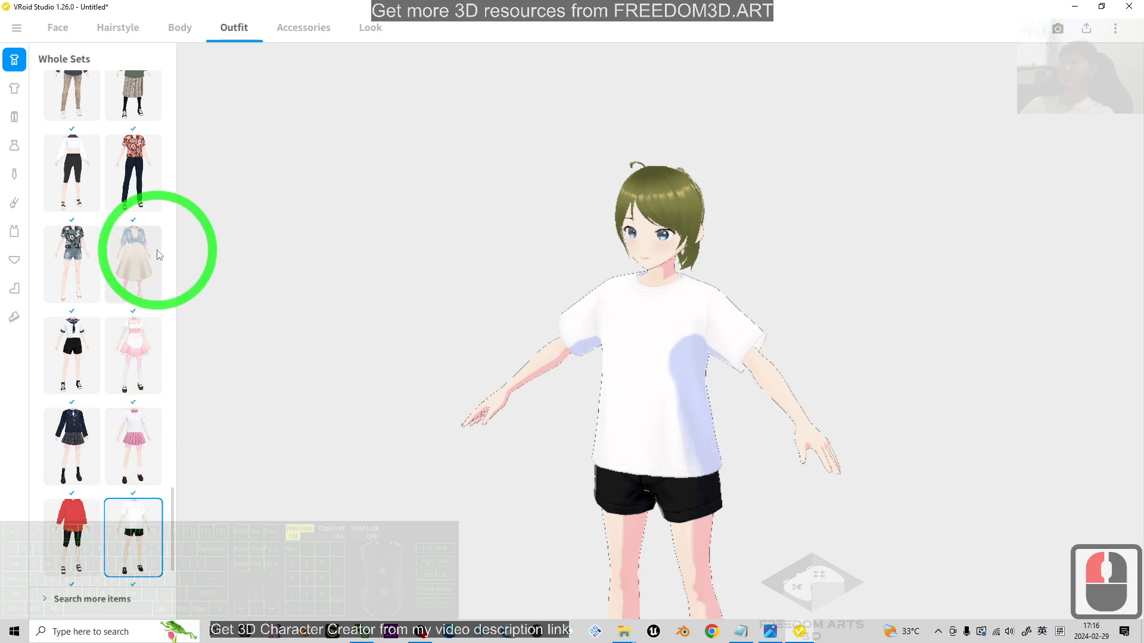
click(132, 261)
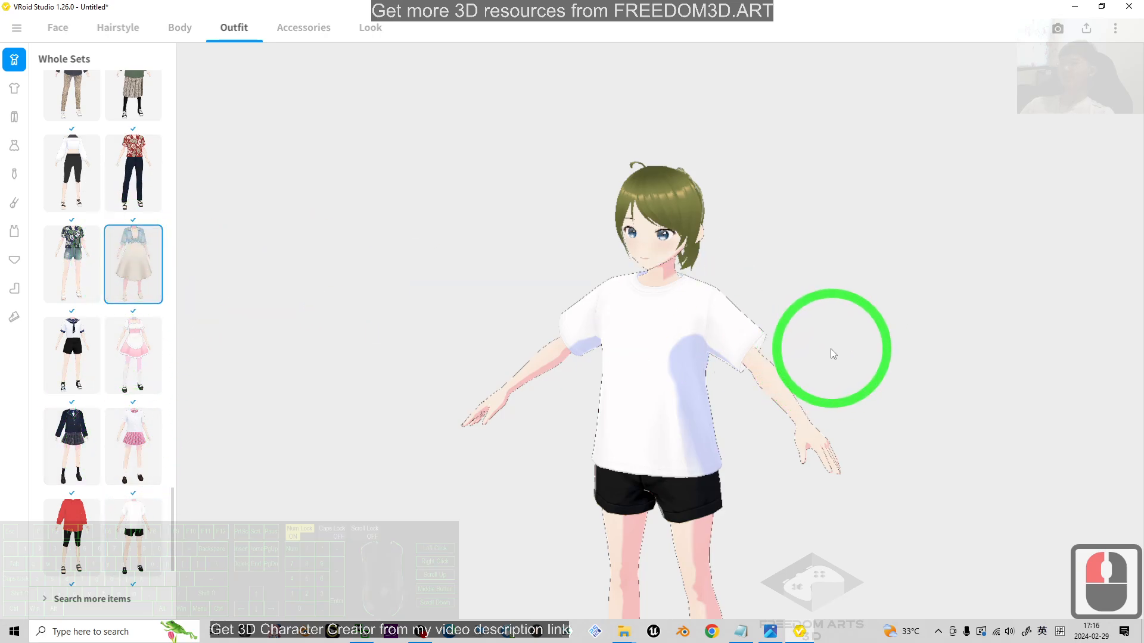
scroll(799, 442, down, 10)
mouse_move(795, 439)
shift+middle_down()
mouse_move(740, 402)
mouse_move(825, 421)
mouse_move(793, 428)
shift+middle_up()
right_drag(792, 427, 795, 428)
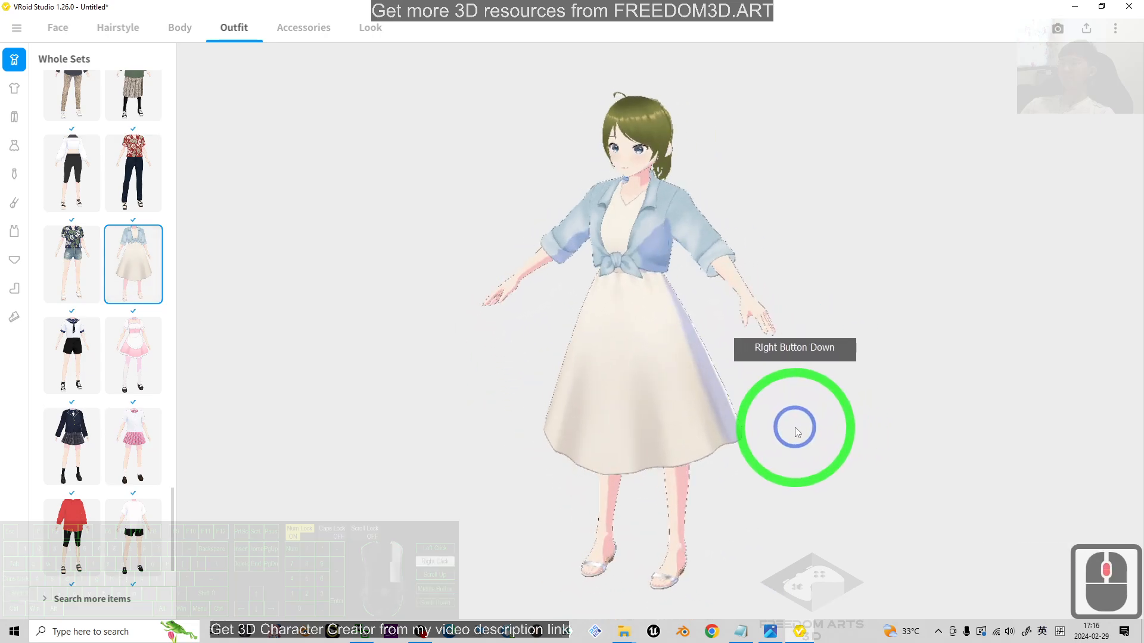
Apply the red embroidered dress outfit set with gold sash, wide sleeves and dark stockings to the character
scroll(88, 283, down, 20)
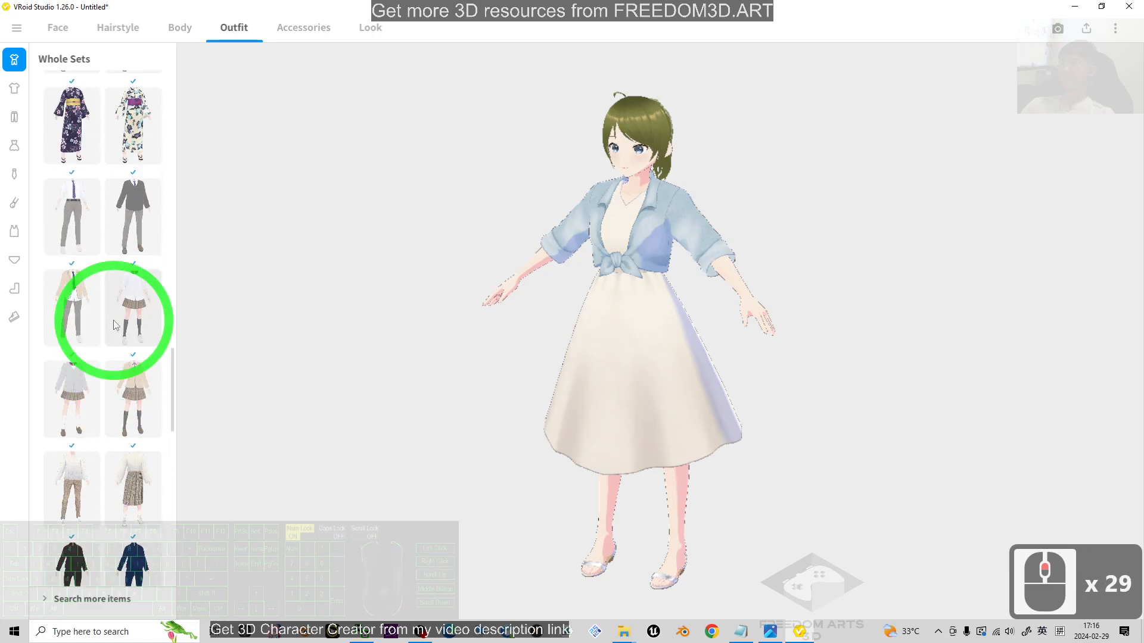
scroll(137, 357, up, 5)
scroll(82, 361, up, 7)
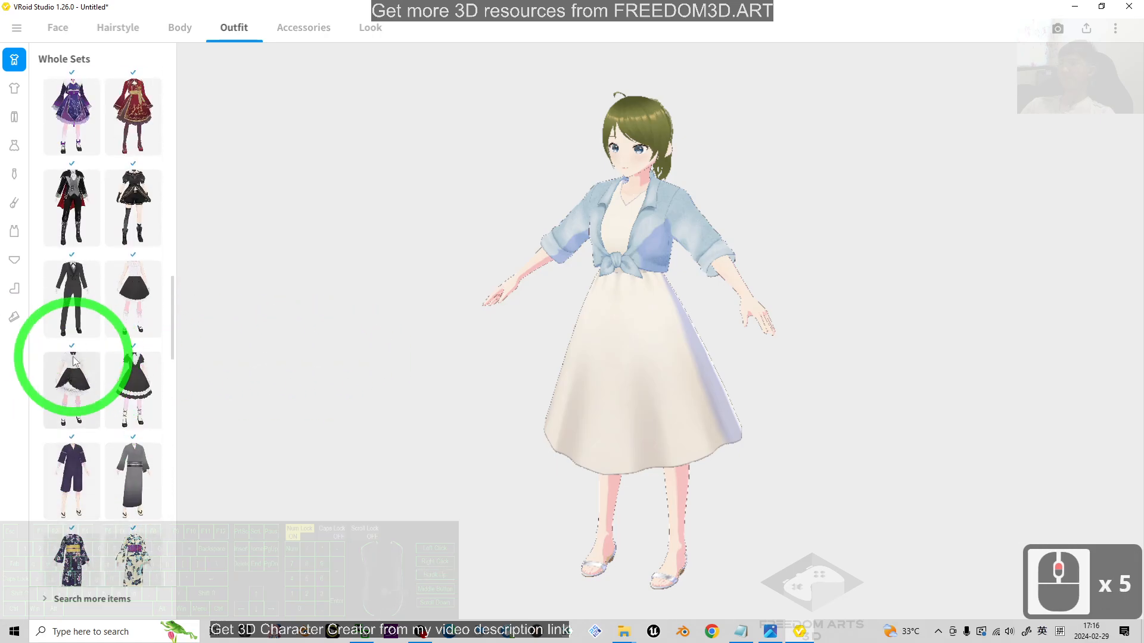
click(145, 151)
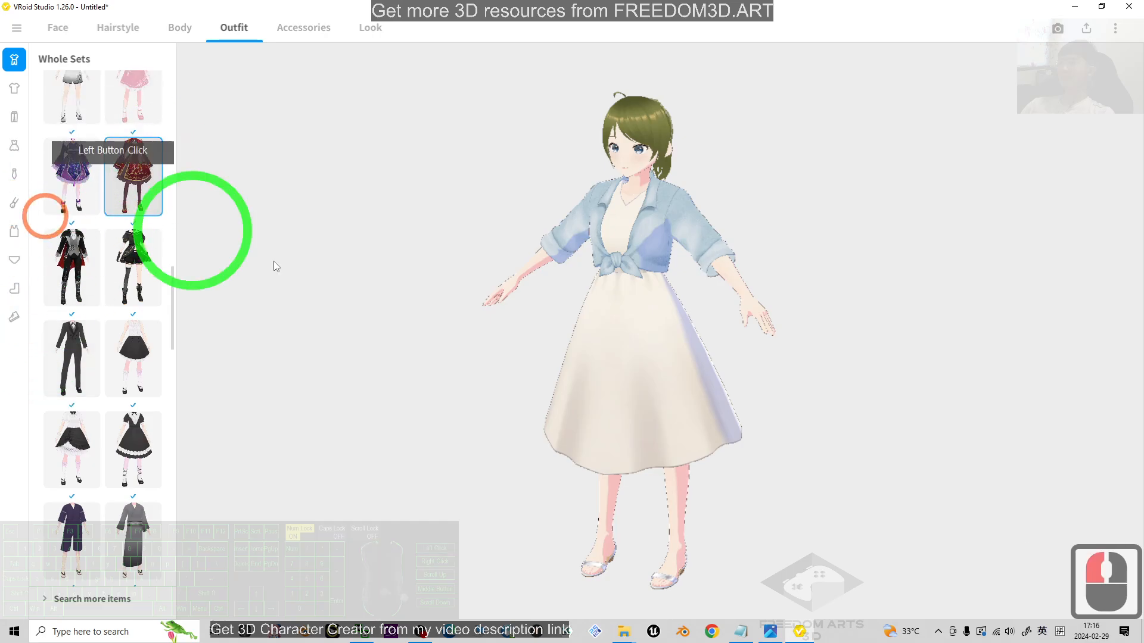
click(841, 403)
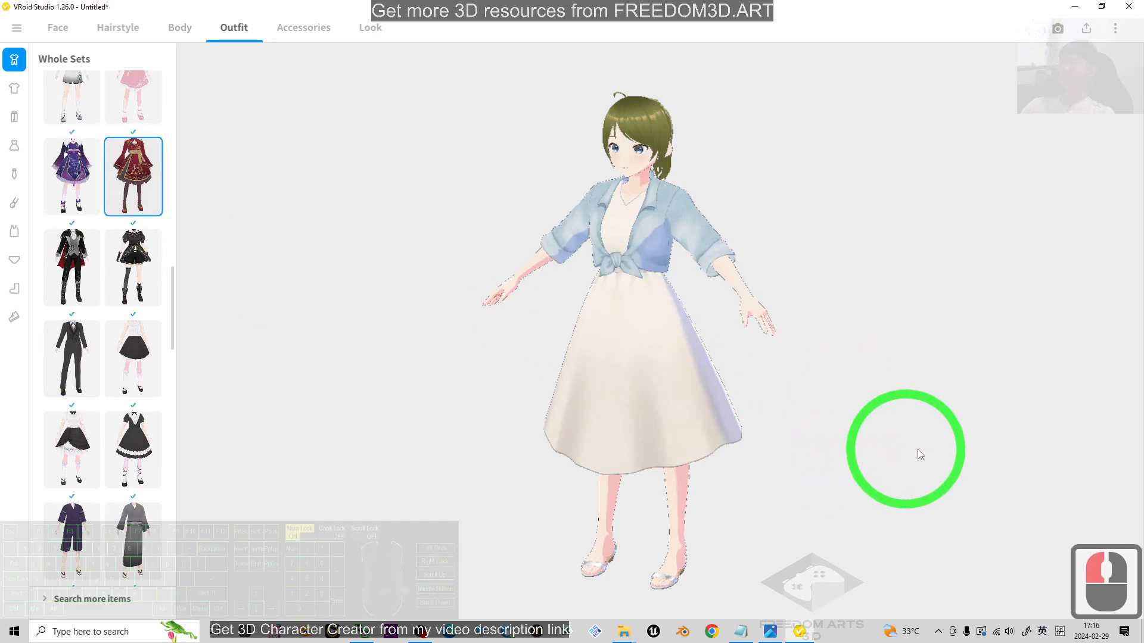
right_drag(860, 493, 720, 411)
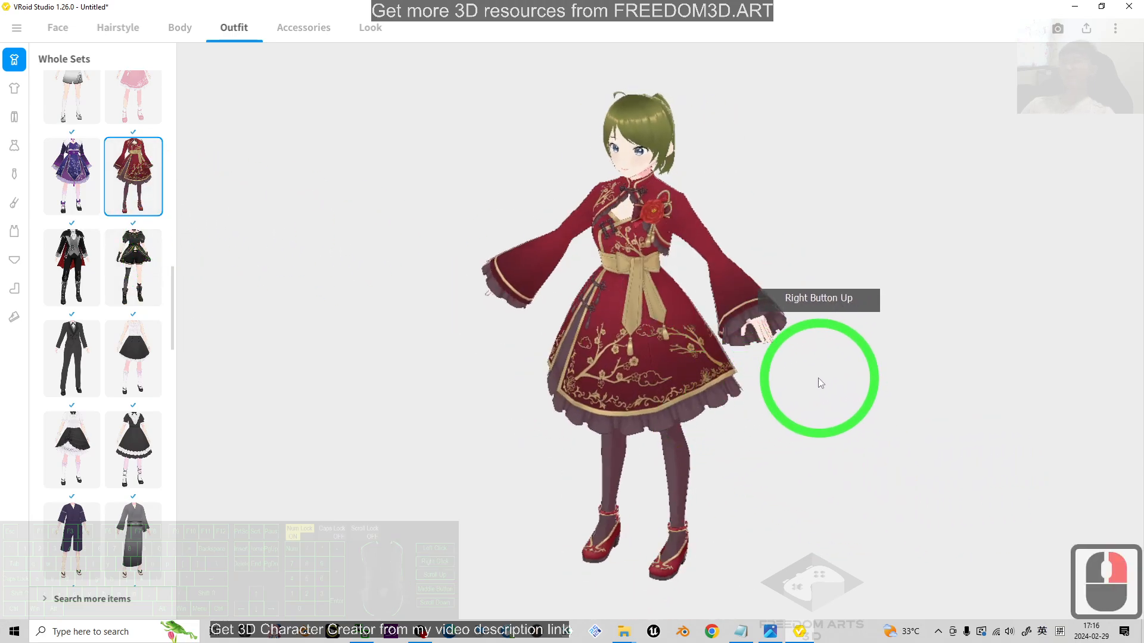
scroll(358, 124, up, 3)
Start saving the model under a new name, and create a folder named cartoon01 on the desktop for it
drag(340, 8, 552, 59)
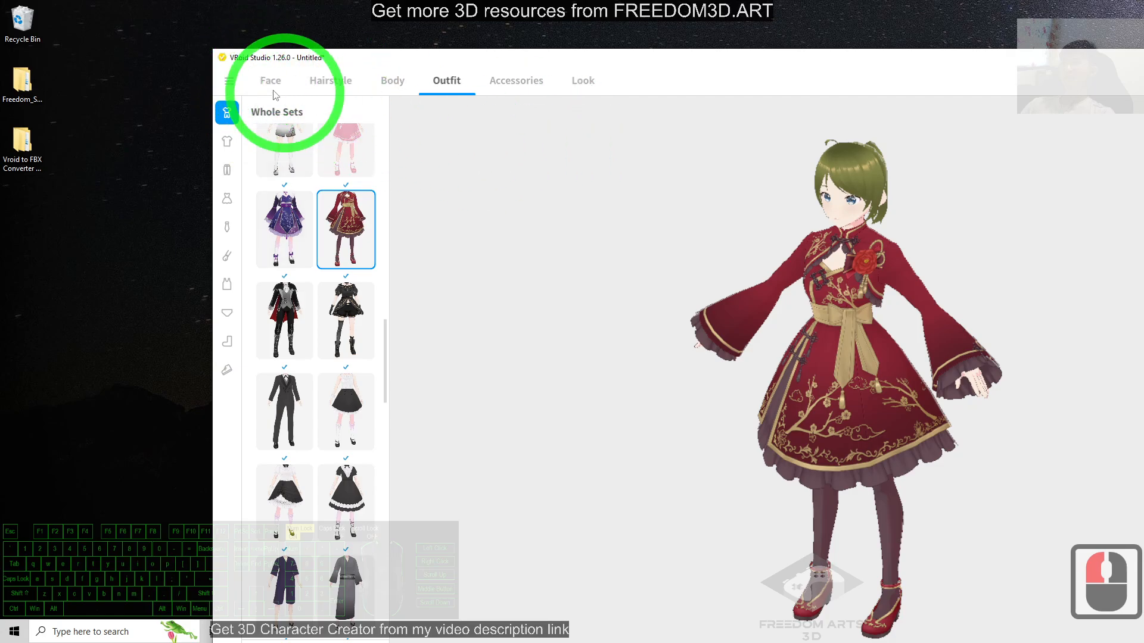
click(228, 87)
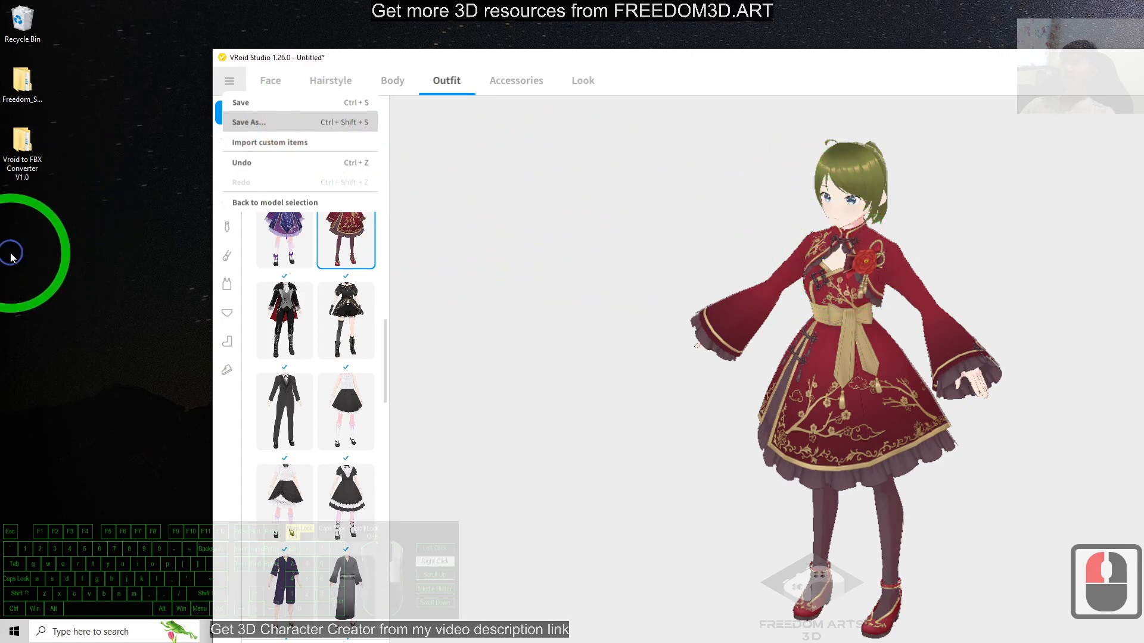
right_click(12, 256)
mouse_move(84, 392)
click(198, 395)
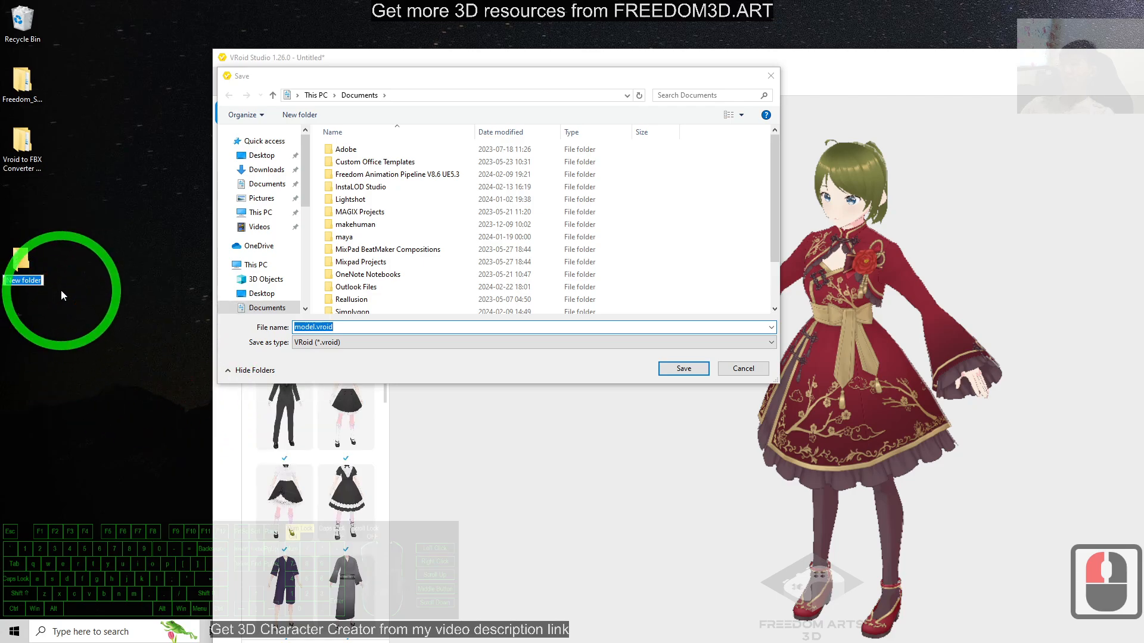
text(cartoon01)
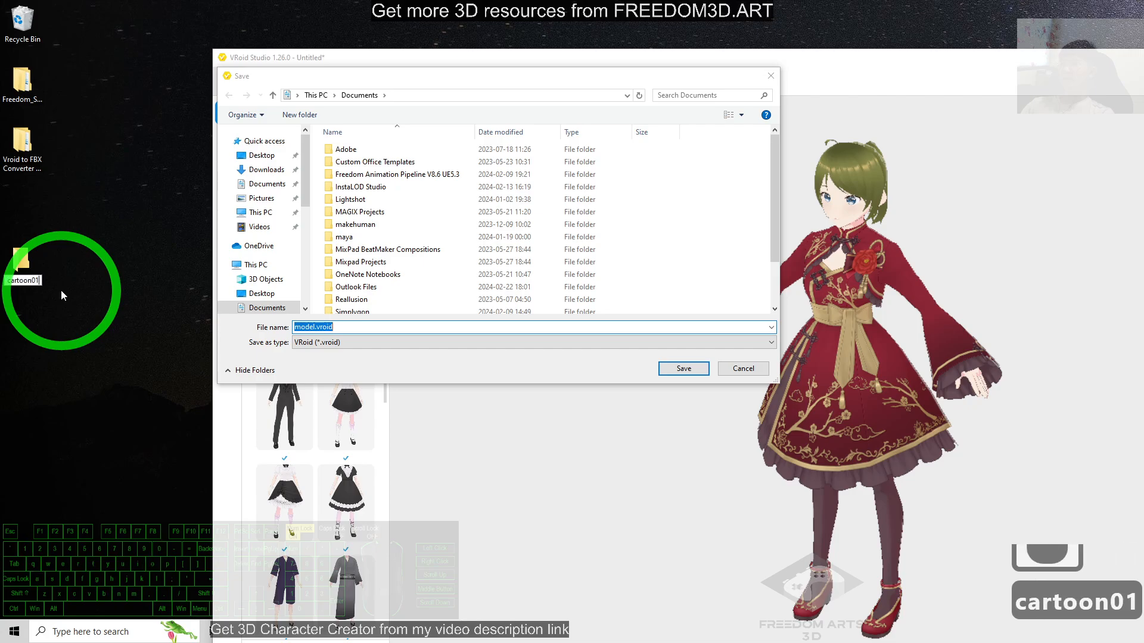
key(Return)
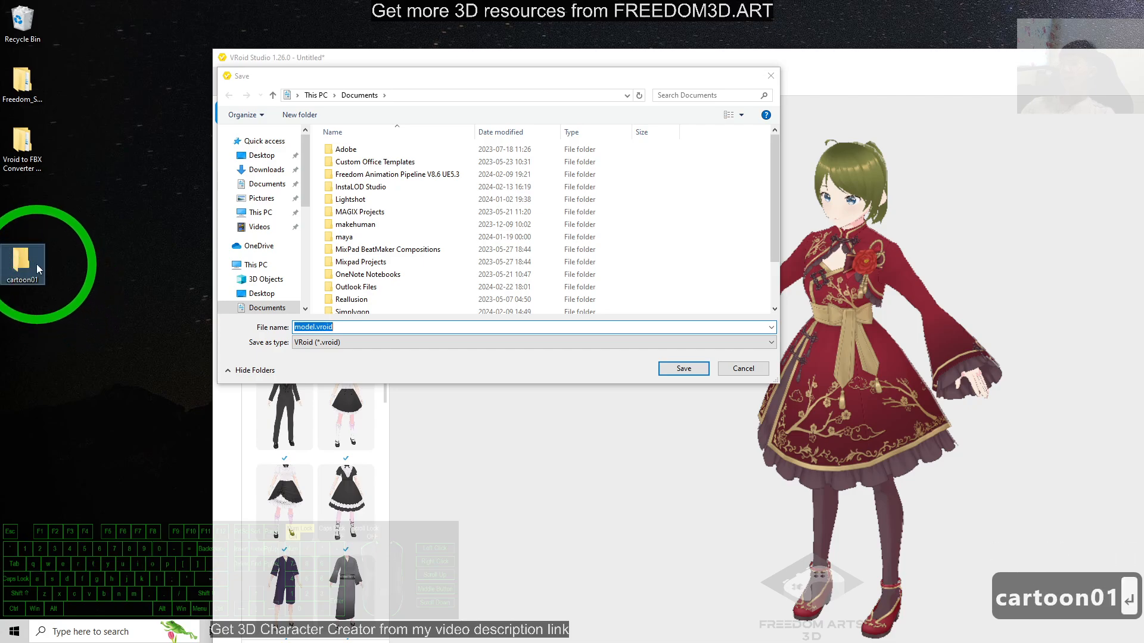
Save the model as cartoon01 in VRoid format inside the desktop's cartoon01 folder
click(281, 157)
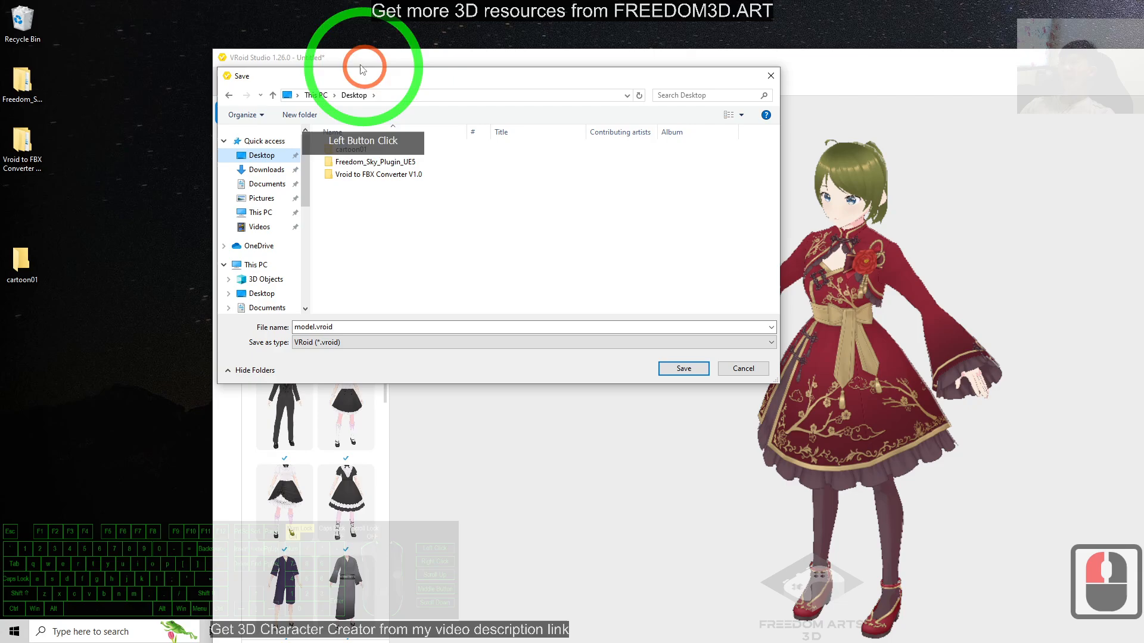
drag(326, 79, 356, 115)
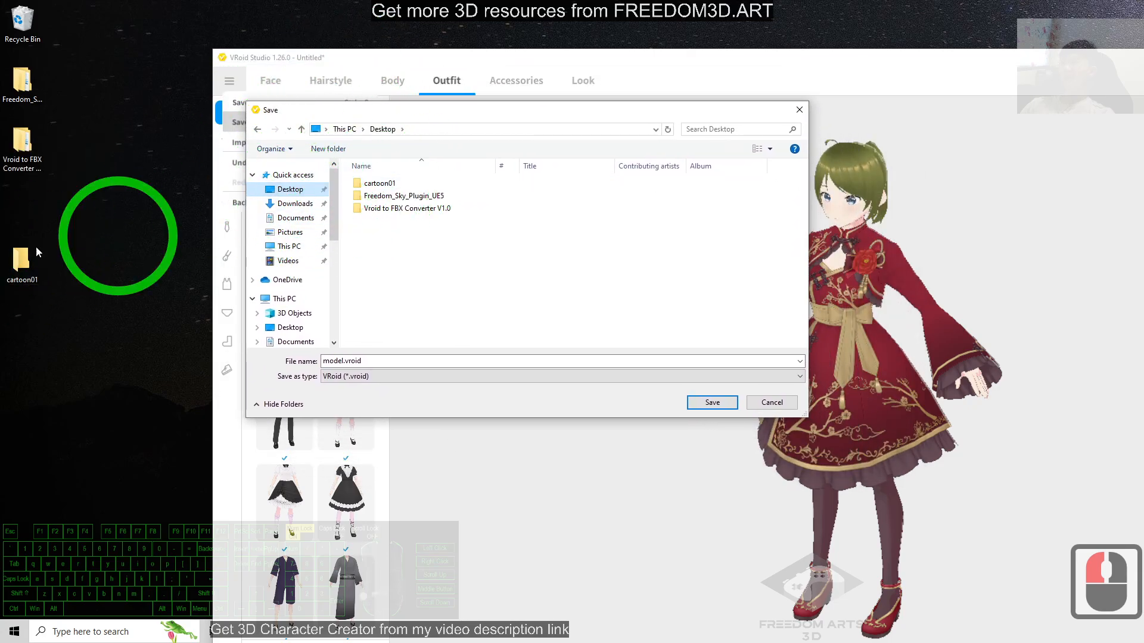
double_click(382, 183)
double_click(333, 360)
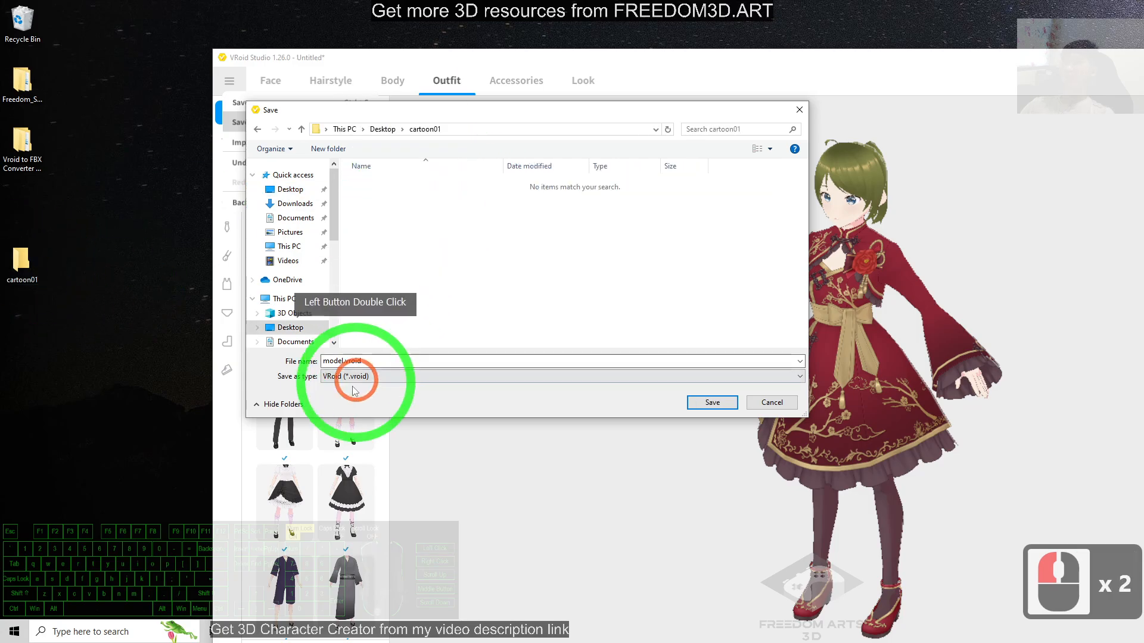
click(370, 359)
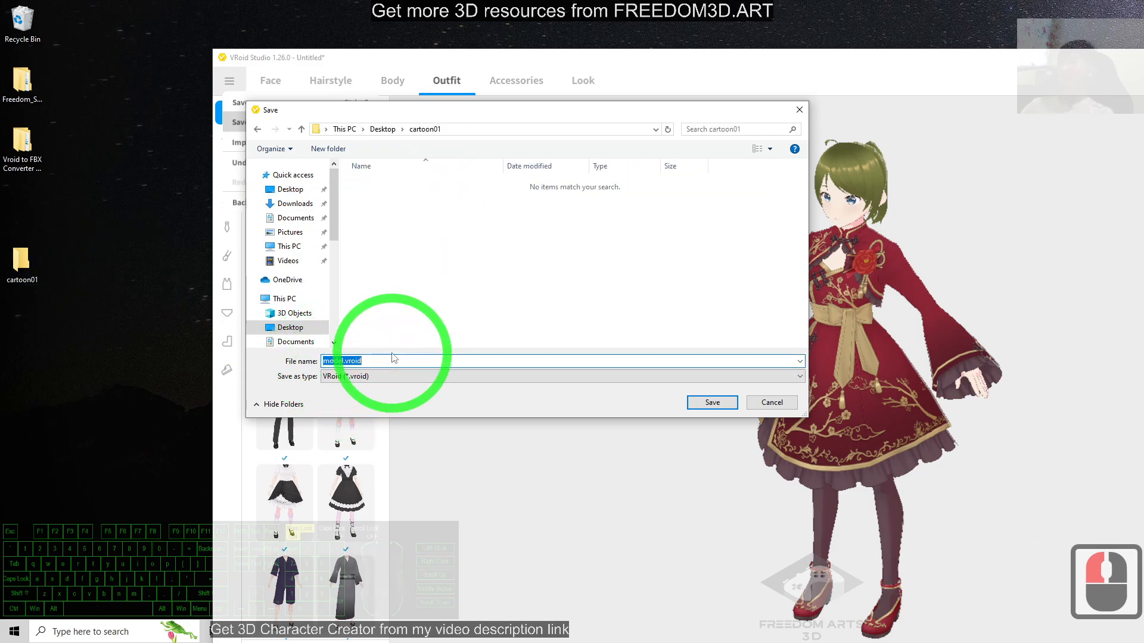
text(cartoon01)
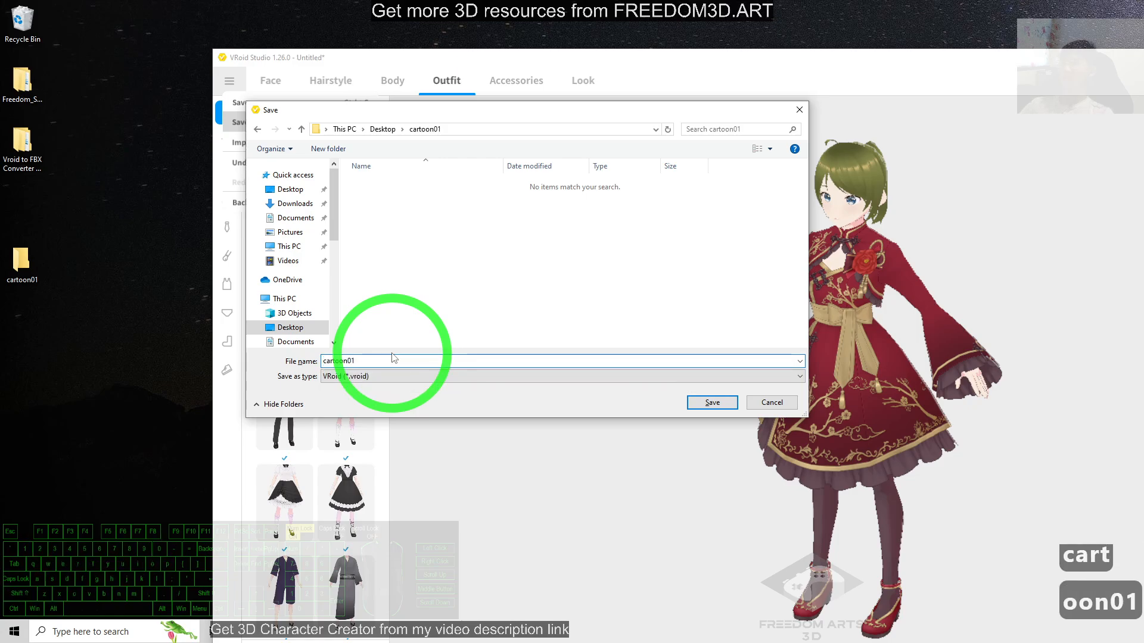
key(Return)
Check the desktop's cartoon01 folder for the saved file, and return to VRoid Studio in a maximized window
double_click(34, 260)
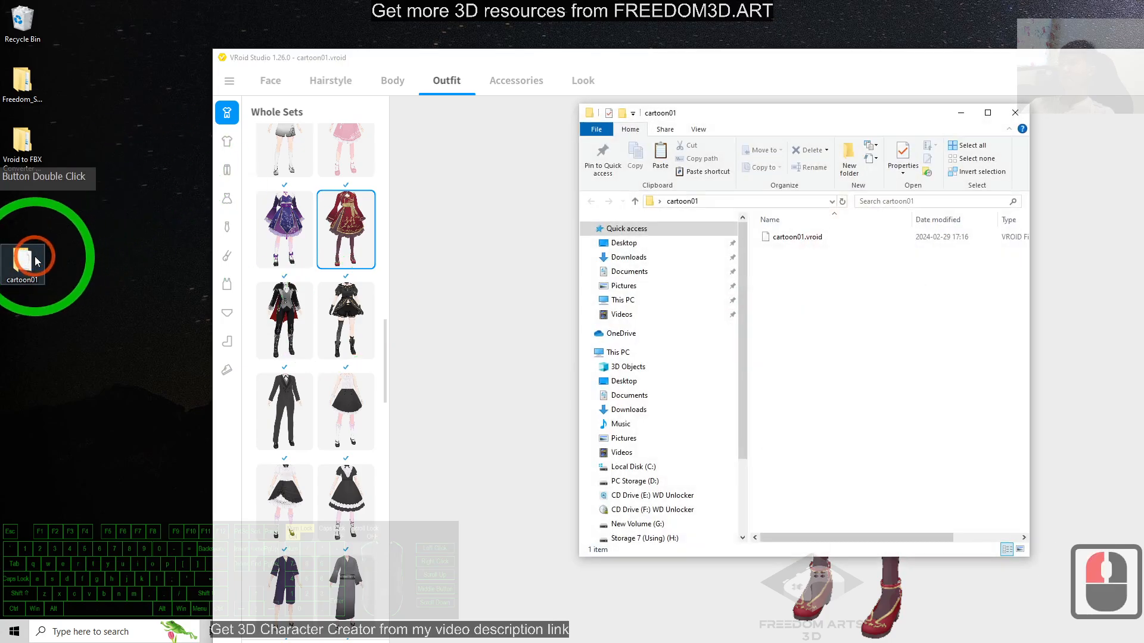
click(881, 119)
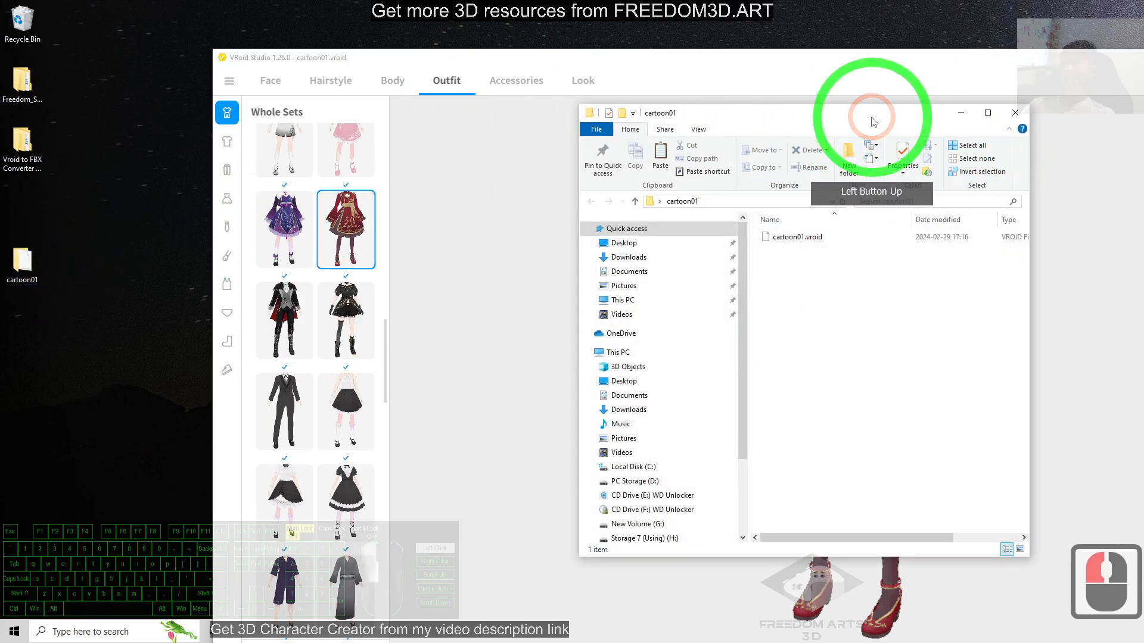
drag(873, 122, 398, 122)
drag(729, 69, 655, 71)
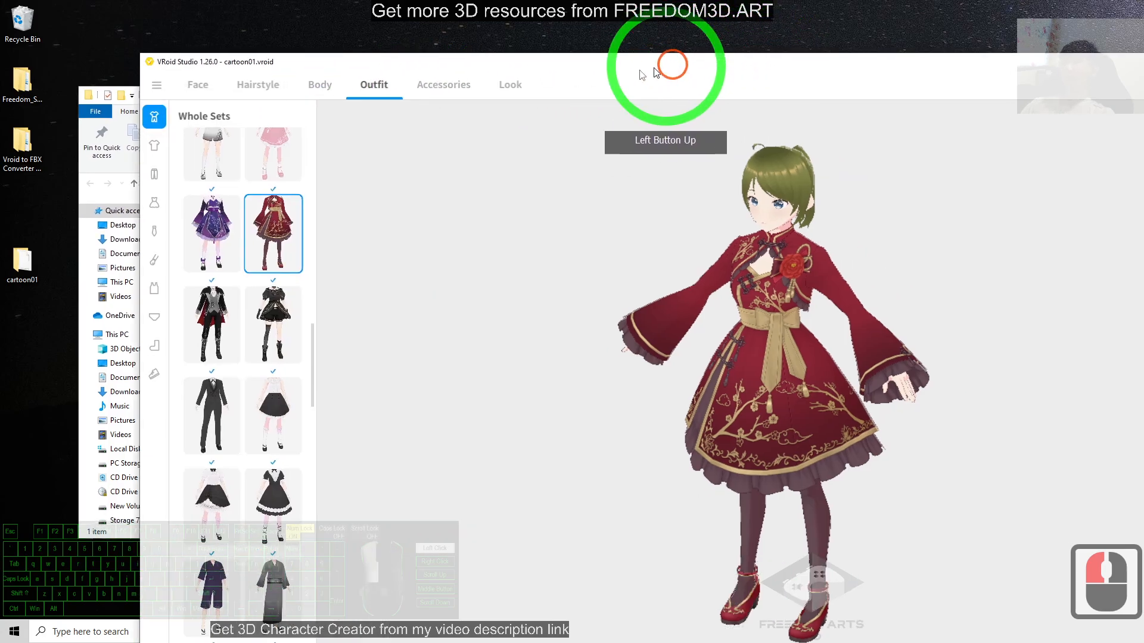
double_click(655, 68)
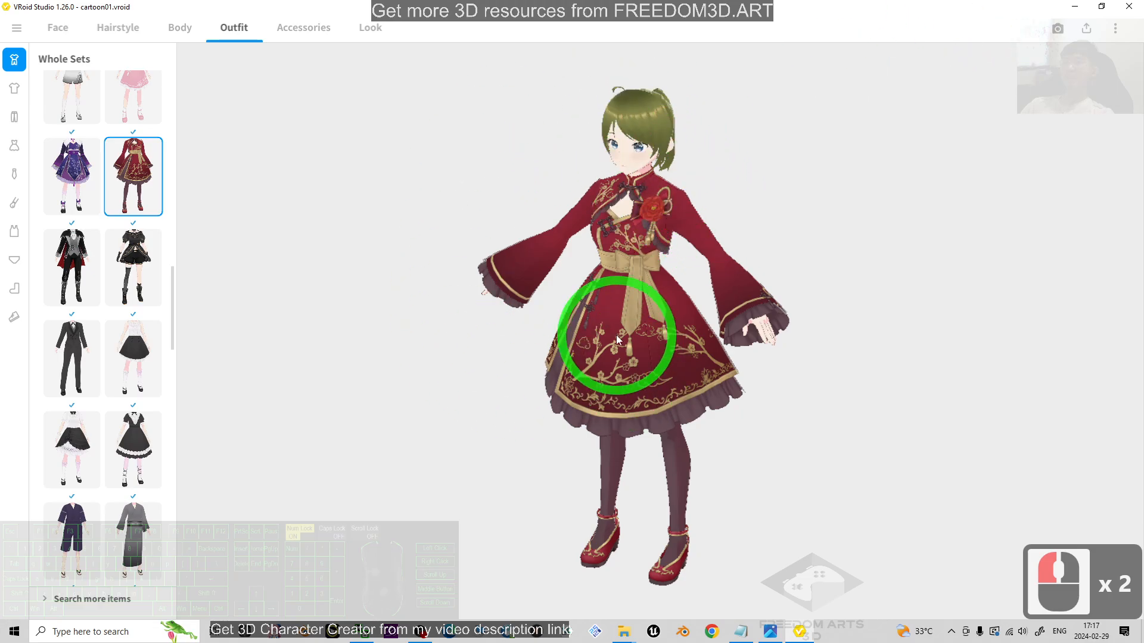
Start a VRM0.0 export of the character with the title cartoon01 and the creator FreedomArts
click(1087, 30)
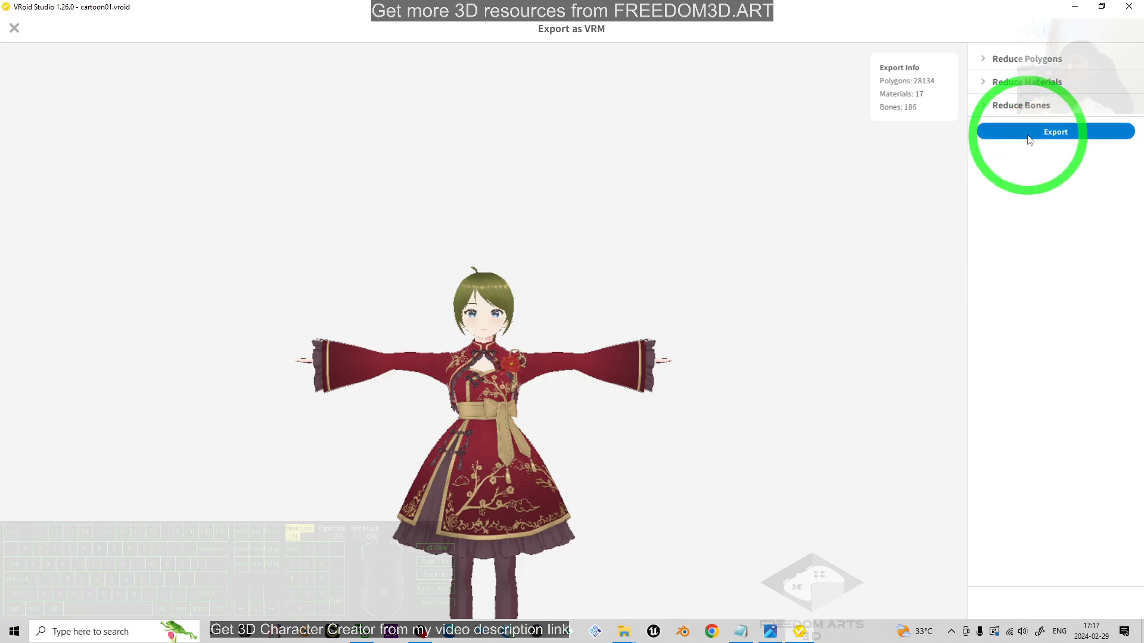
click(1029, 137)
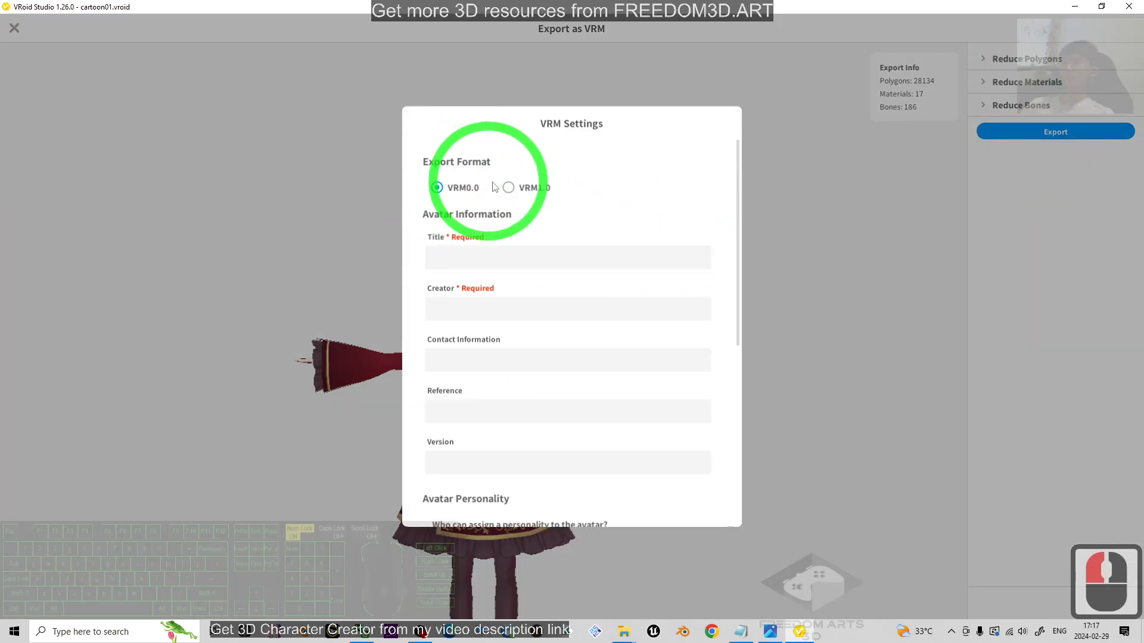
click(450, 262)
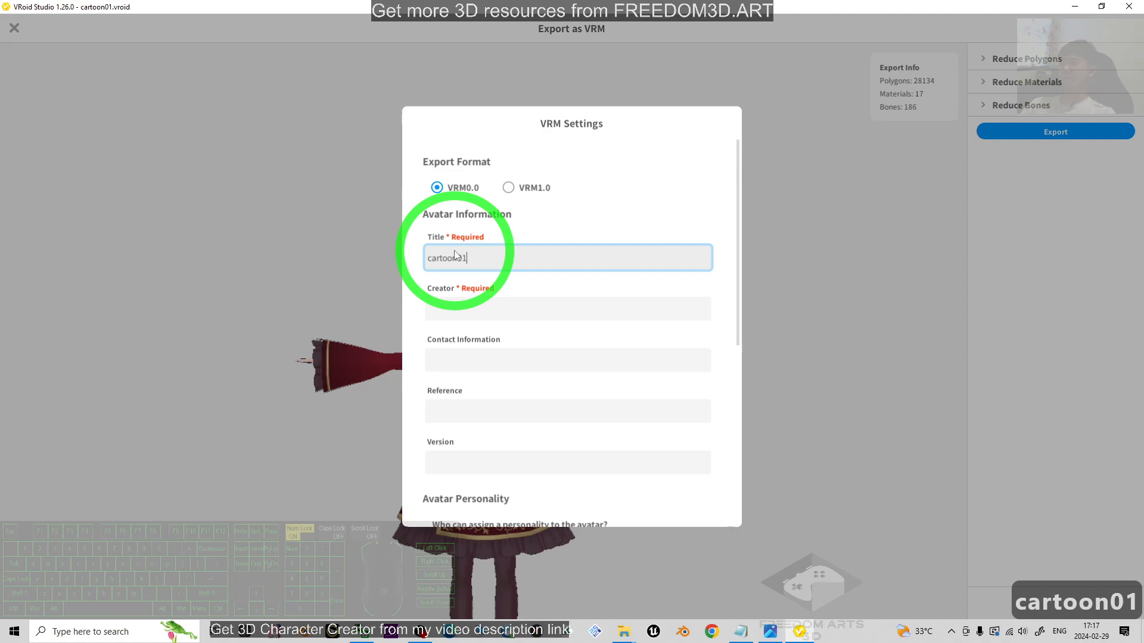
click(501, 321)
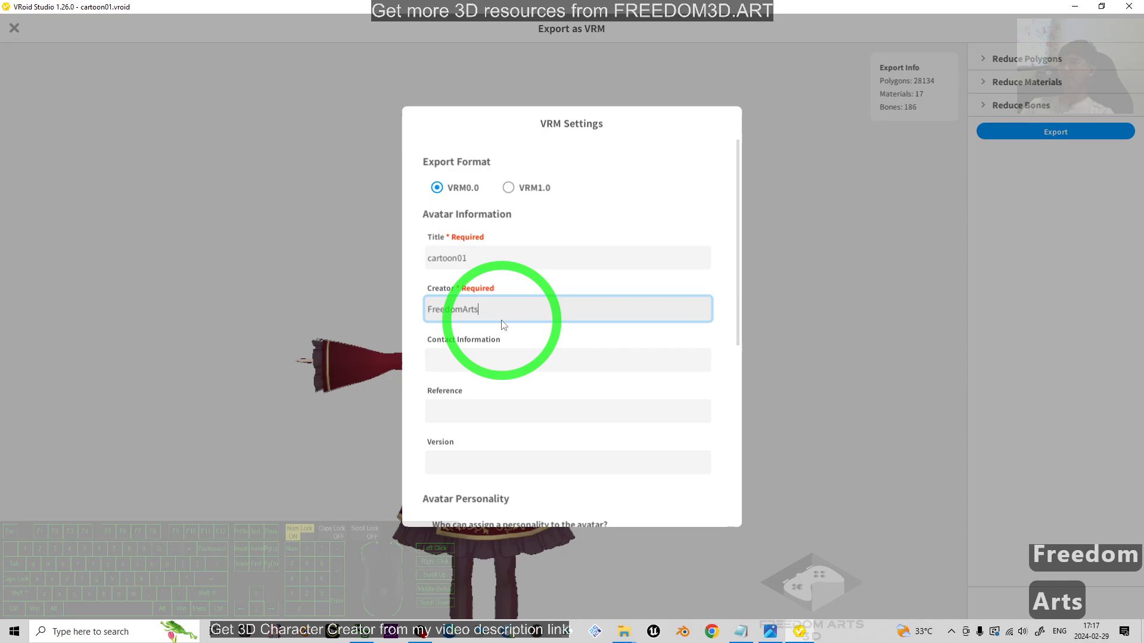
Finish the VRM export with the default permission and license settings, saving it as cartoon01.vrm in the desktop's cartoon01 folder
scroll(685, 351, down, 19)
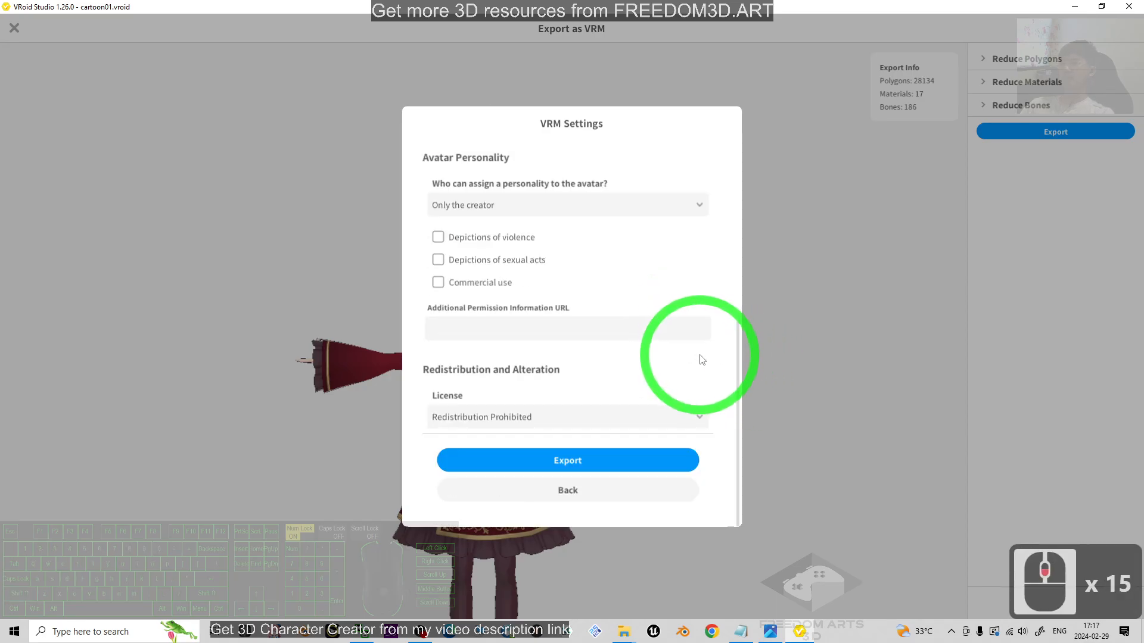
click(567, 461)
click(829, 398)
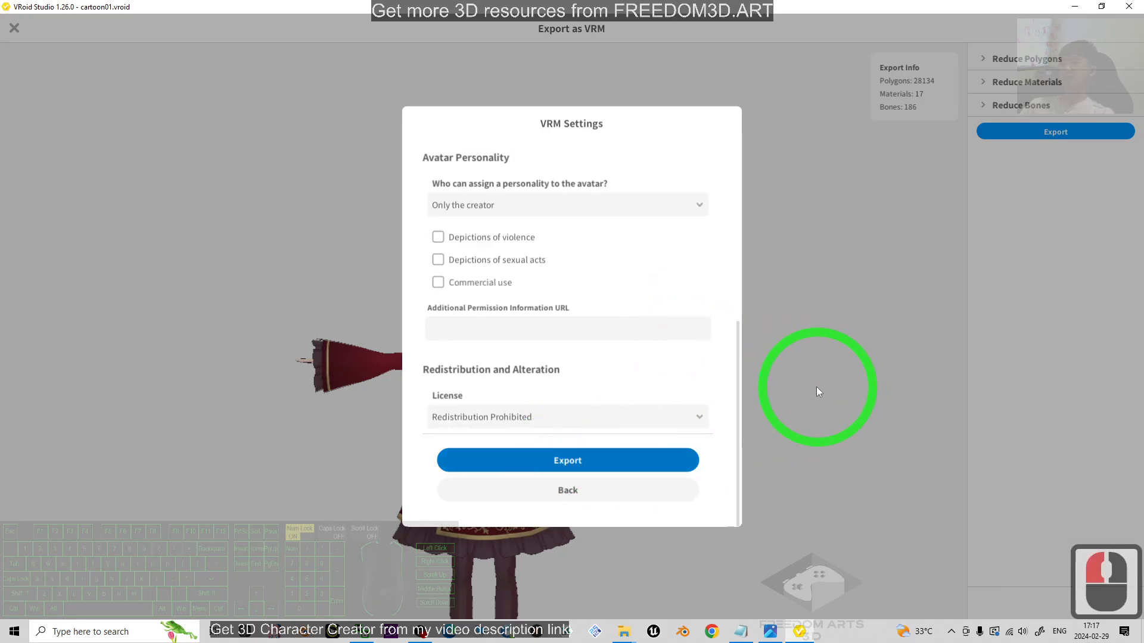
click(570, 442)
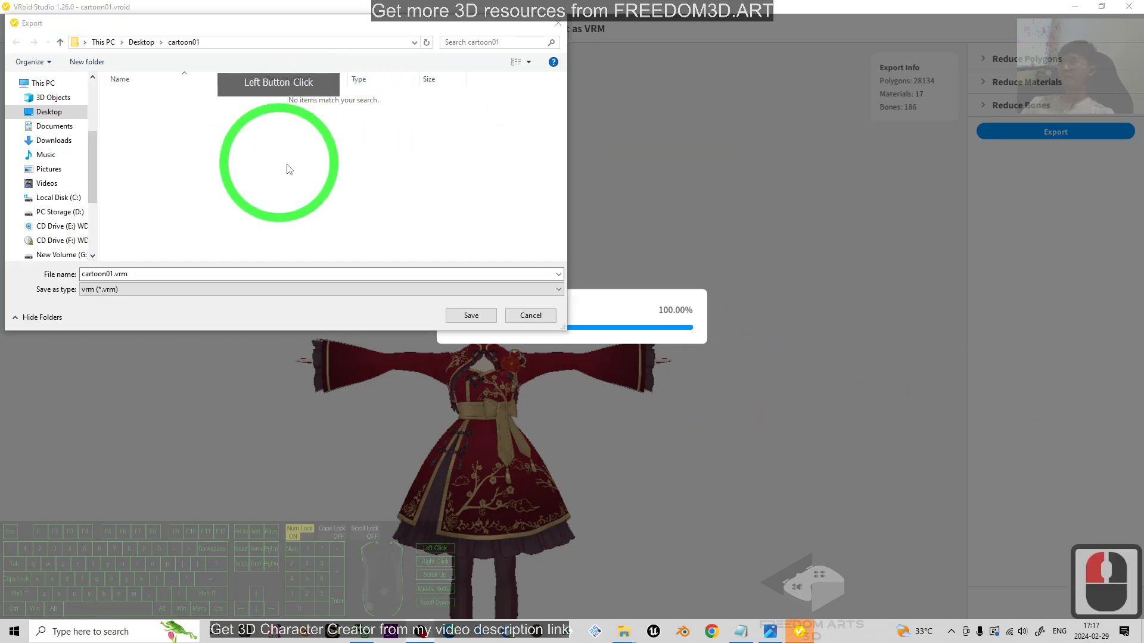
click(51, 125)
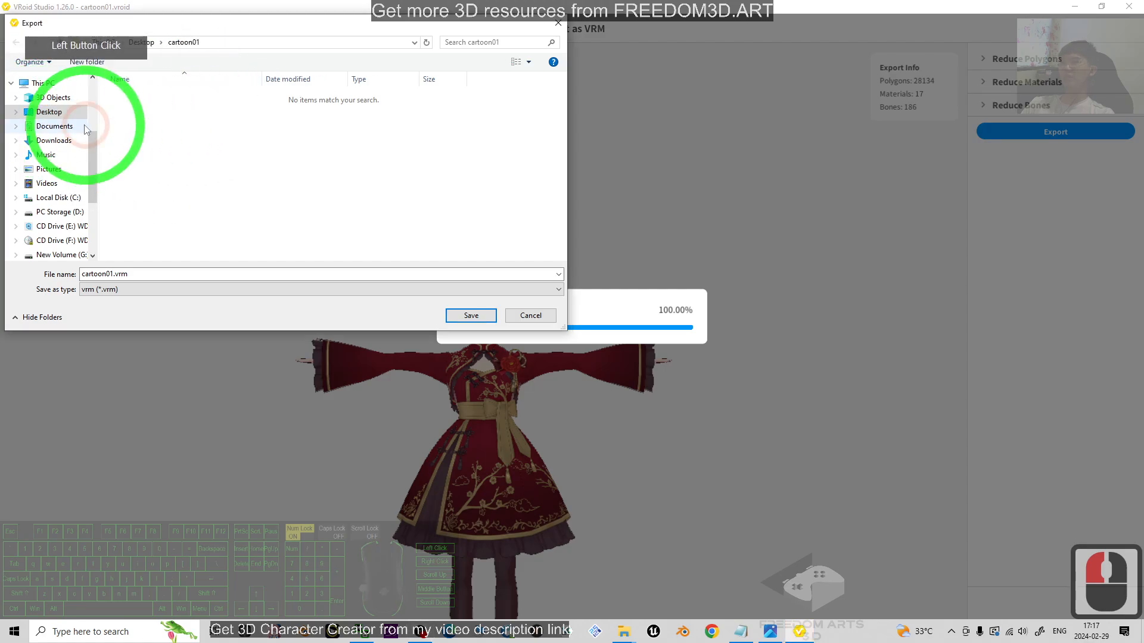
click(48, 111)
click(137, 97)
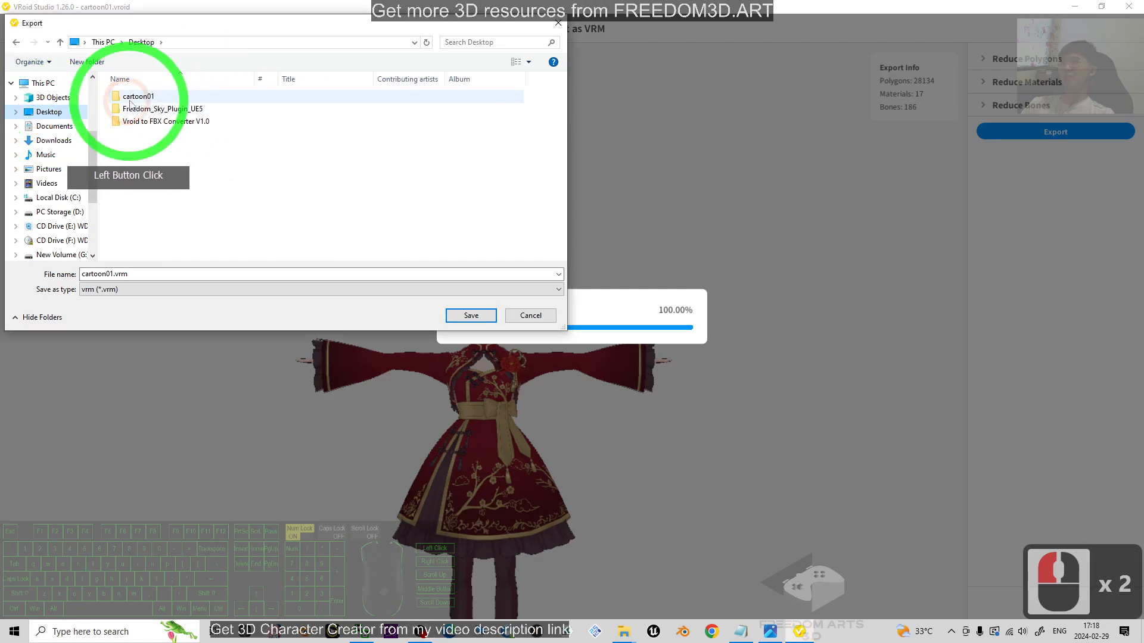
double_click(137, 97)
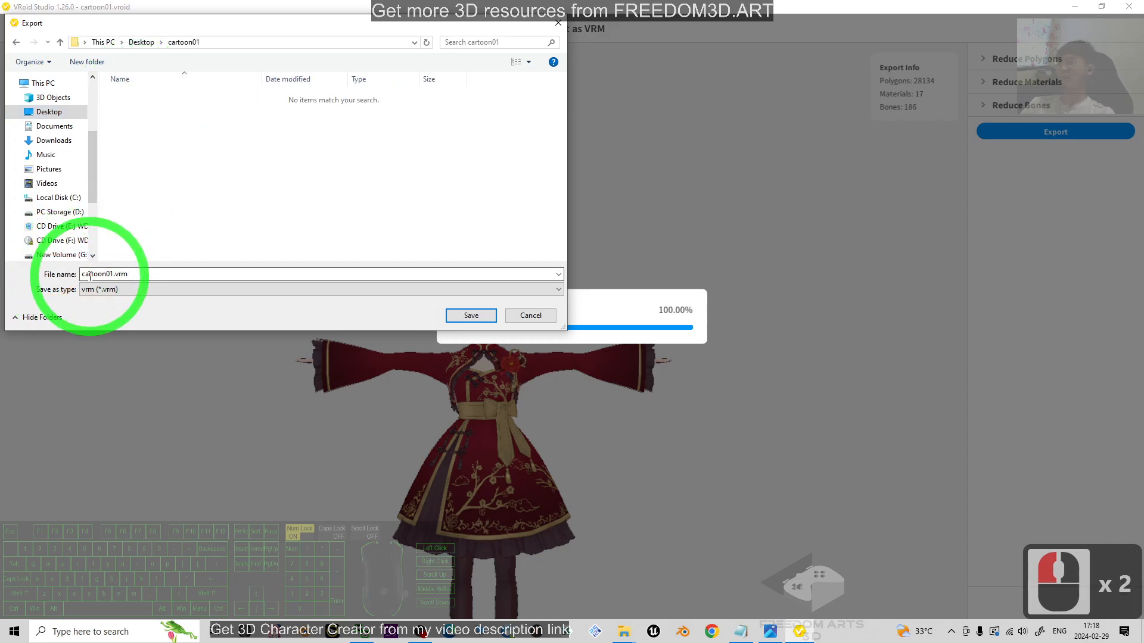
click(471, 315)
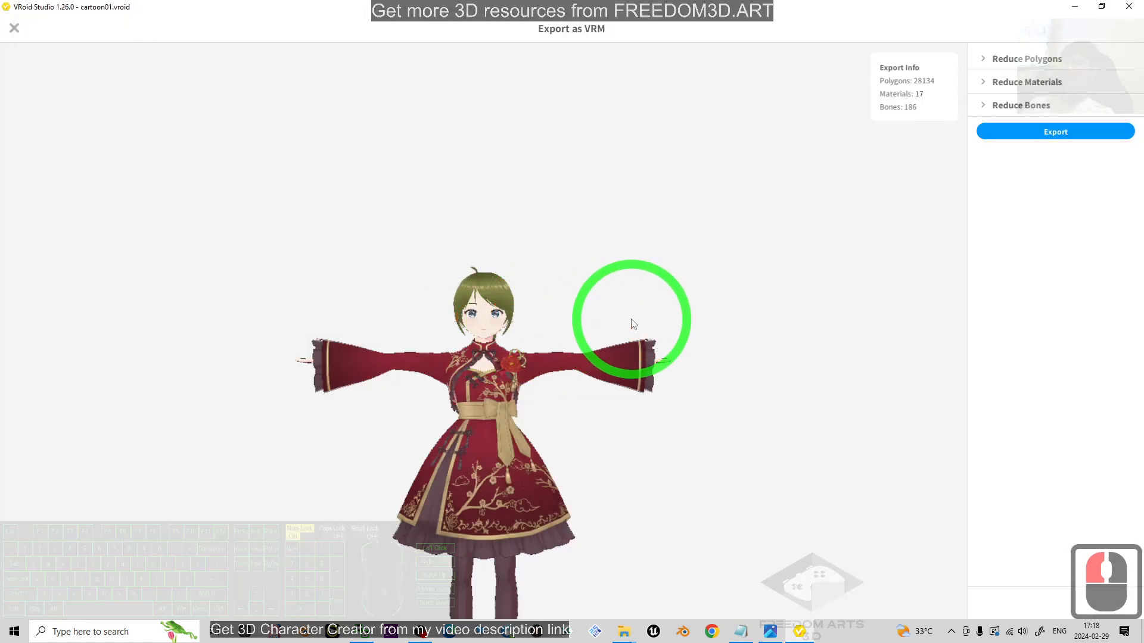
Minimize VRoid Studio and check the cartoon01 folder for the exported cartoon01.vrm file
click(1076, 9)
click(445, 319)
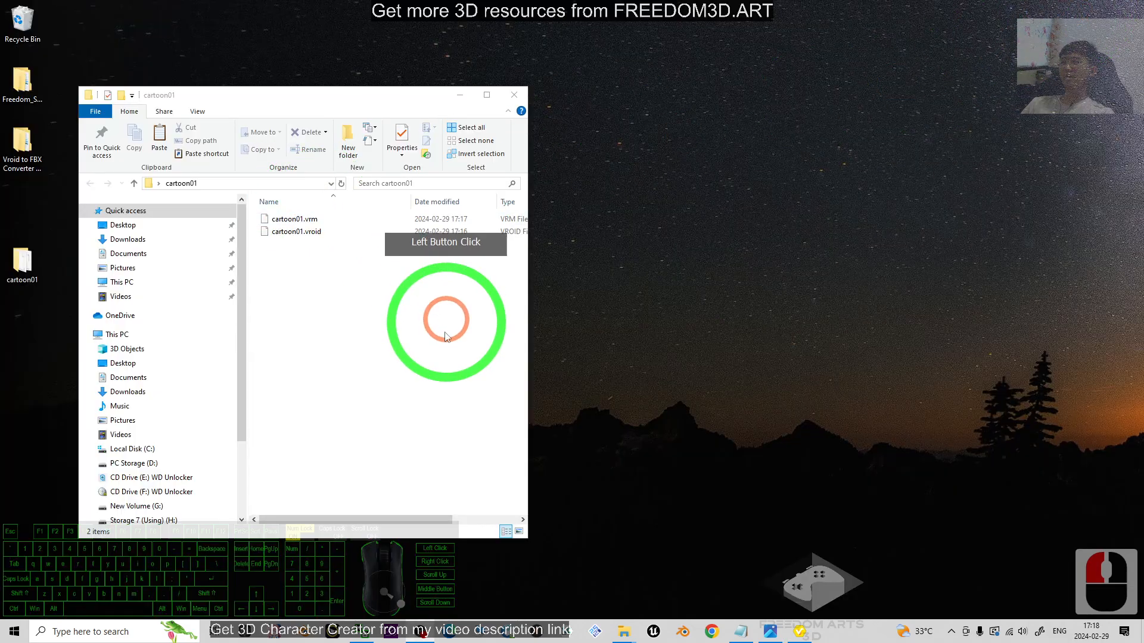
click(296, 219)
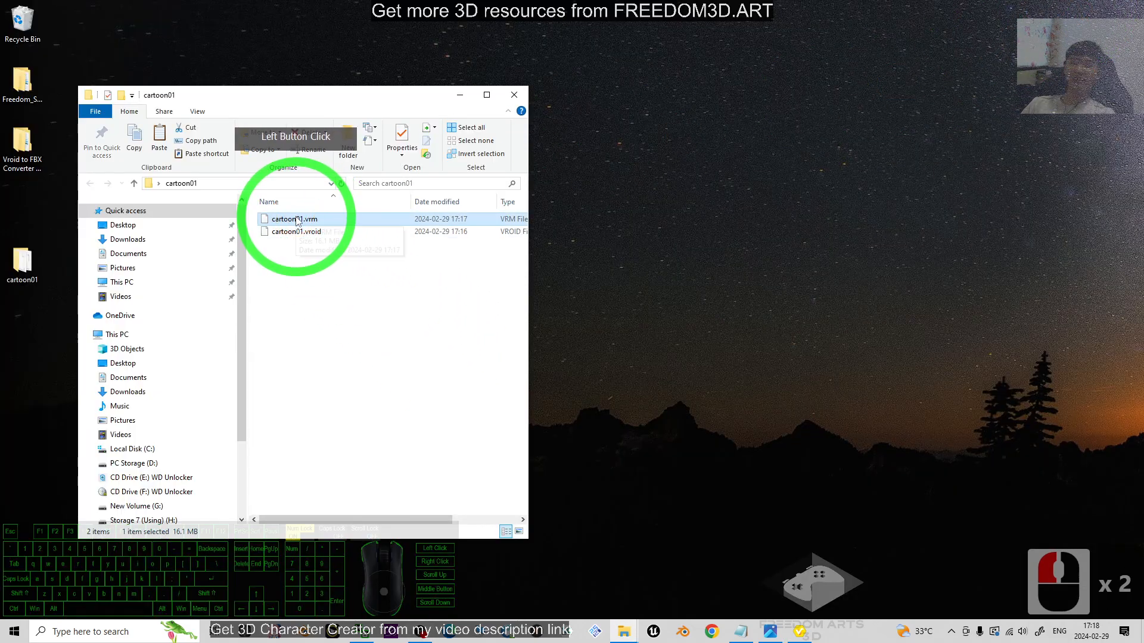
View the cover.jpg image in the photo viewer and minimize it again
click(770, 632)
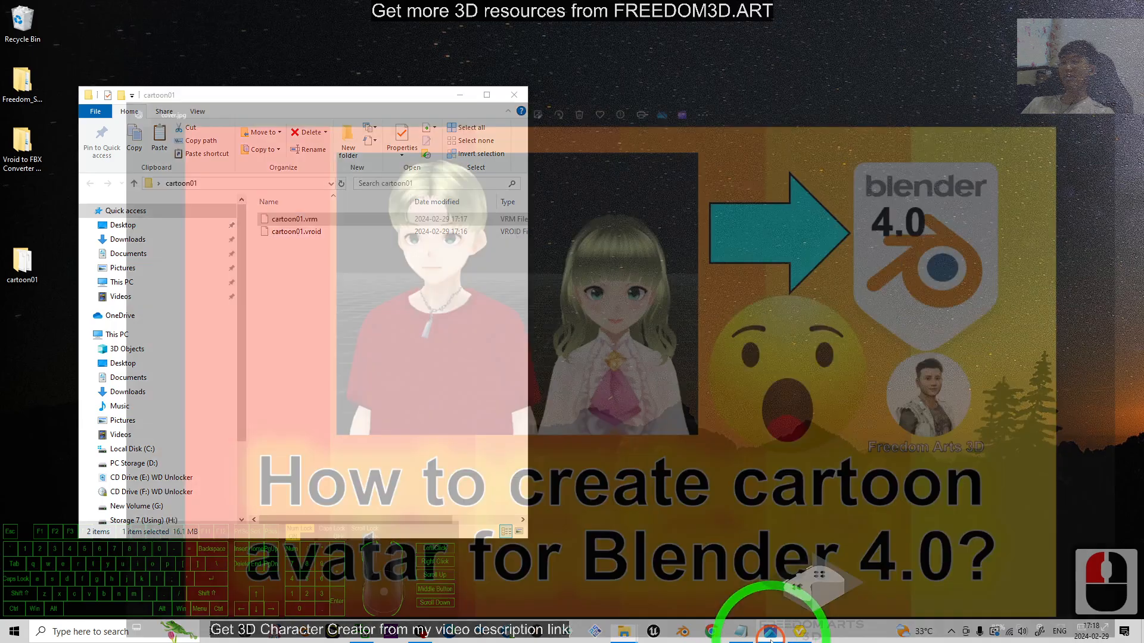
click(343, 461)
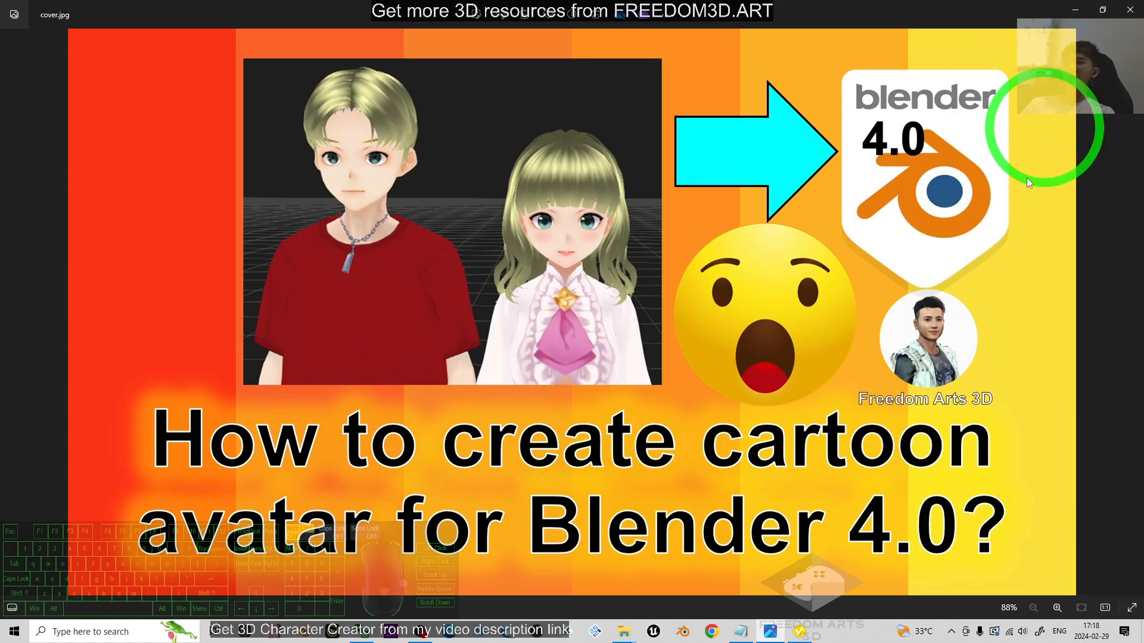
click(1087, 8)
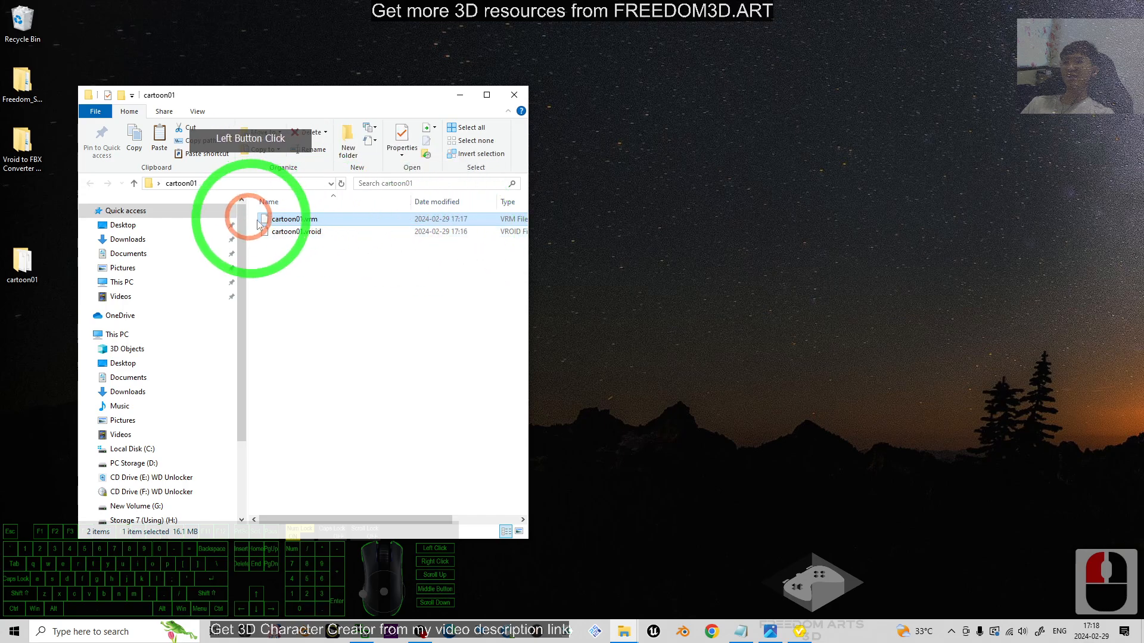
Review the Vroid VRM to FBX Converter entry and its web address in link.txt, and minimize Notepad
click(740, 631)
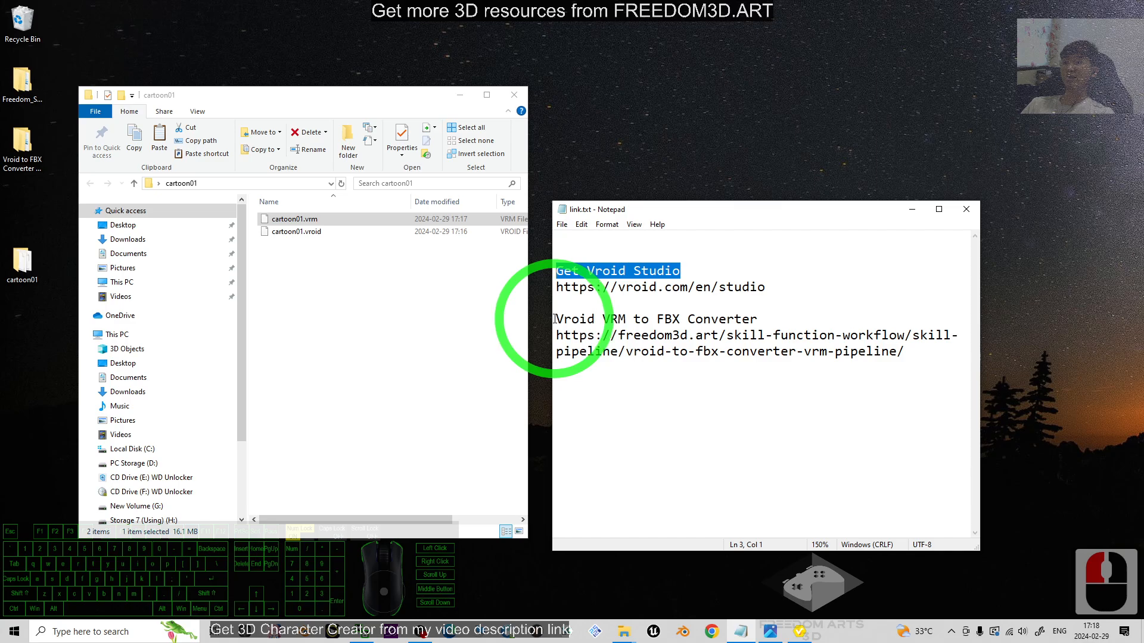
drag(554, 319, 920, 361)
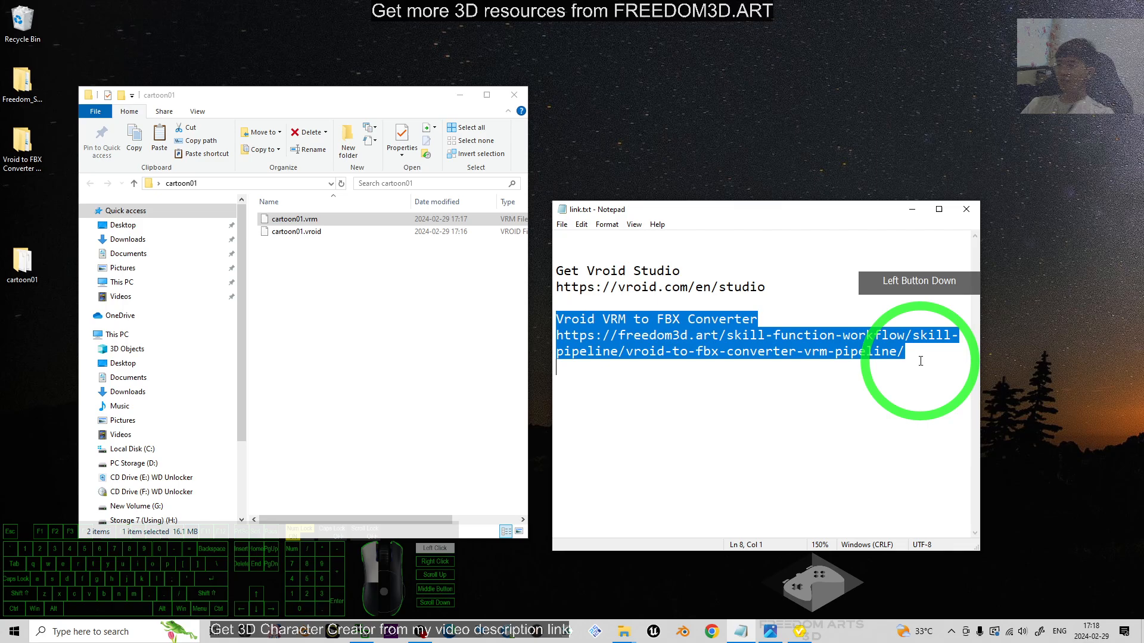
click(919, 358)
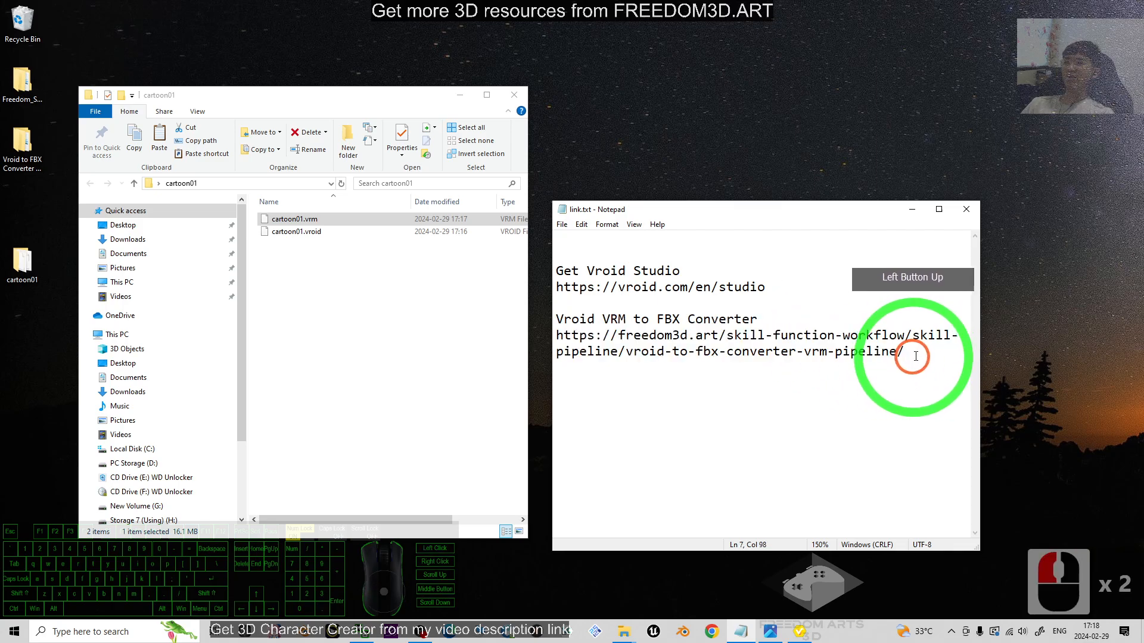
drag(917, 357, 533, 341)
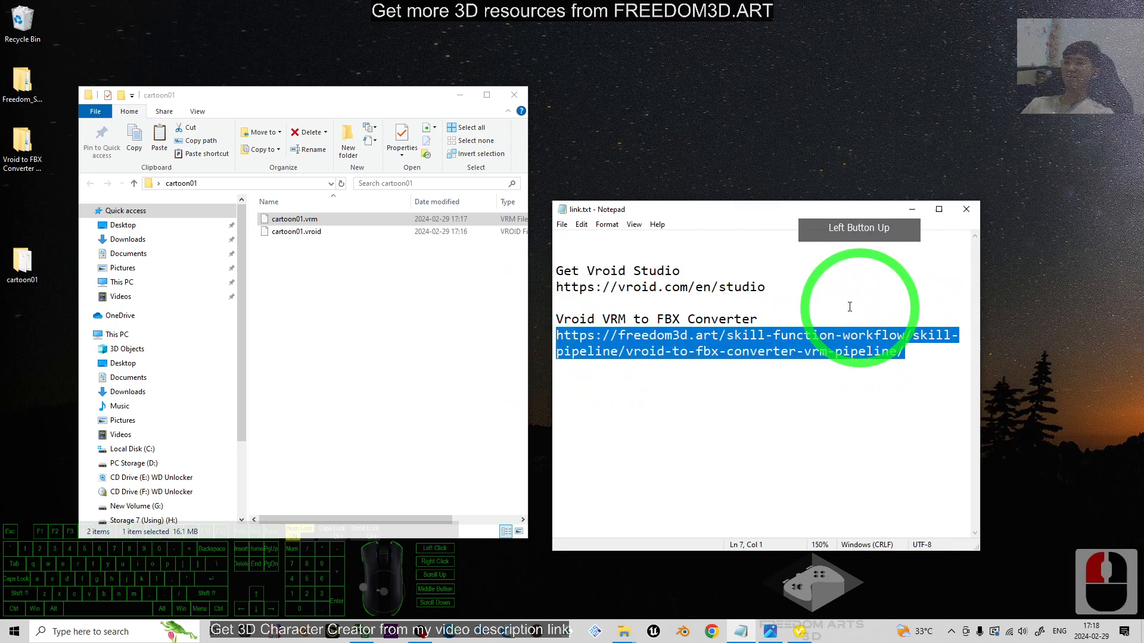
click(977, 334)
drag(909, 351, 547, 321)
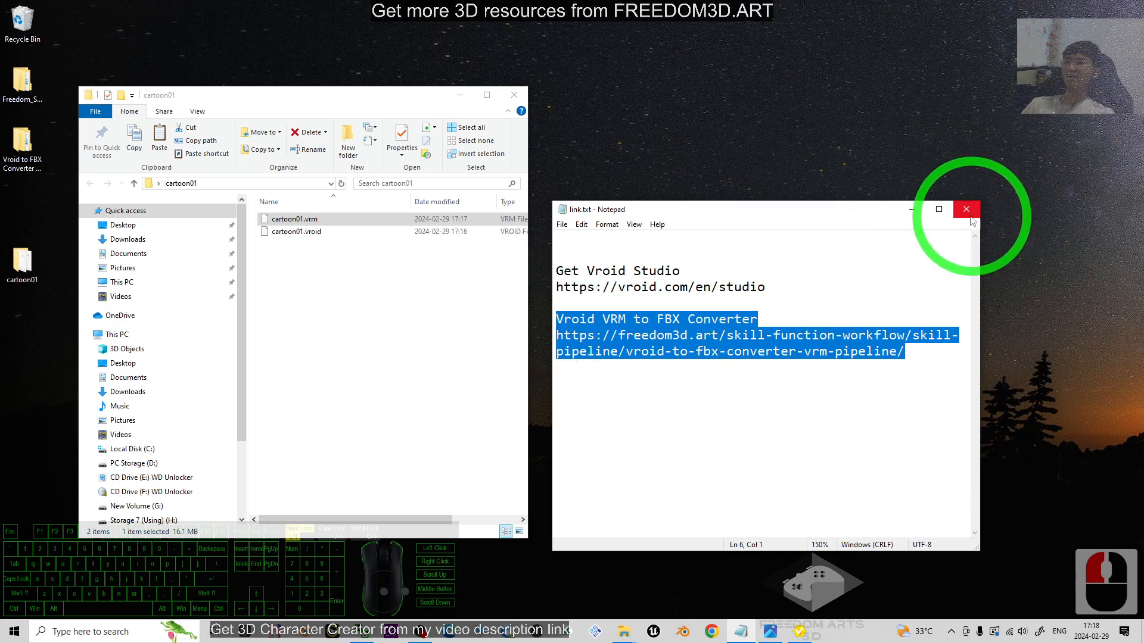
click(912, 210)
Open the desktop's Vroid to FBX Converter V1.0 folder and launch blender.exe from its blender-2.90.0 with VRM importer subfolder
drag(255, 97, 312, 81)
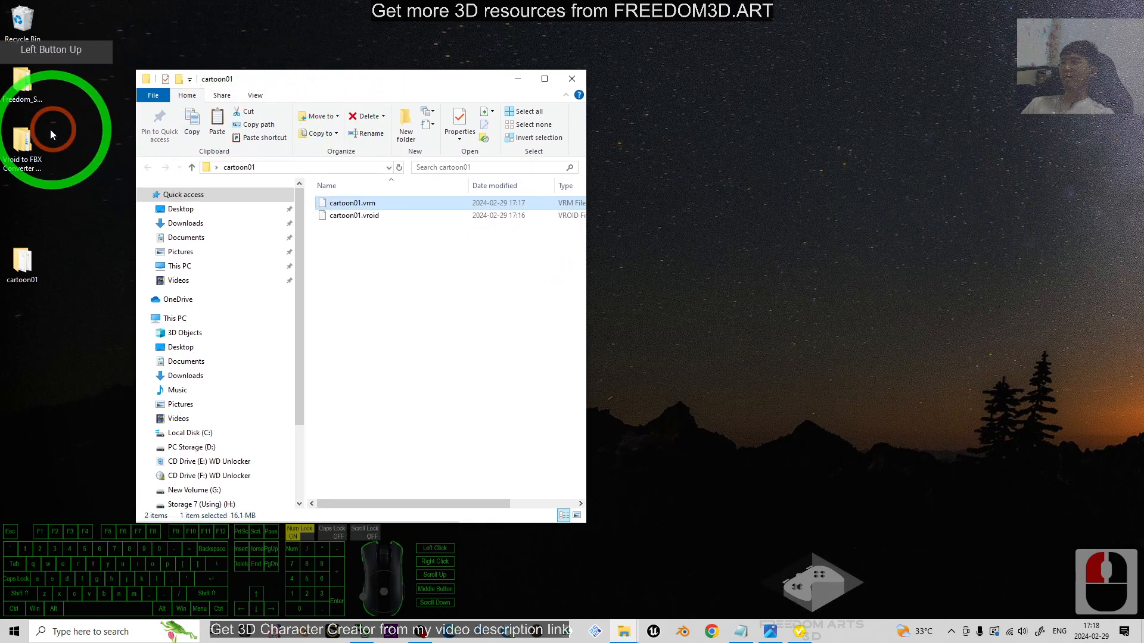
click(22, 146)
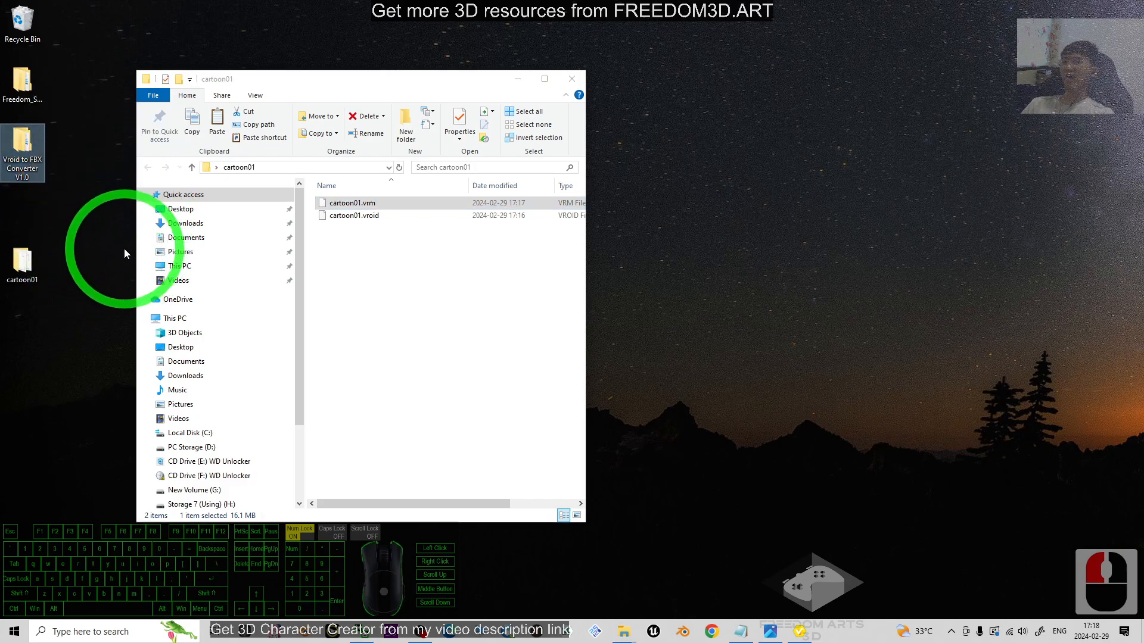
click(17, 154)
double_click(21, 152)
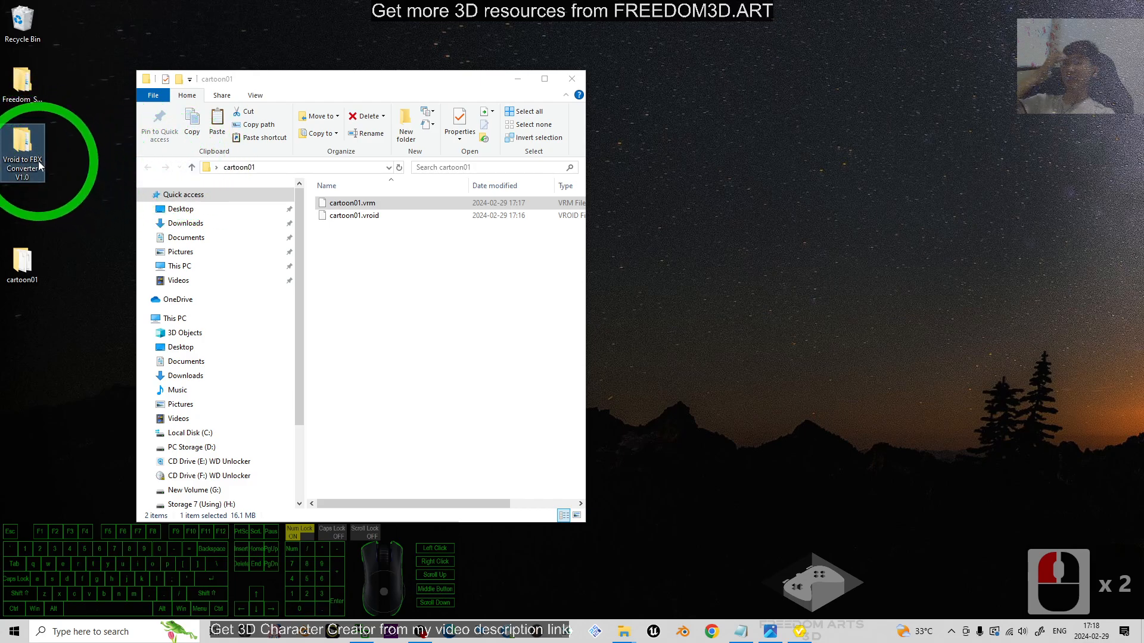
double_click(26, 142)
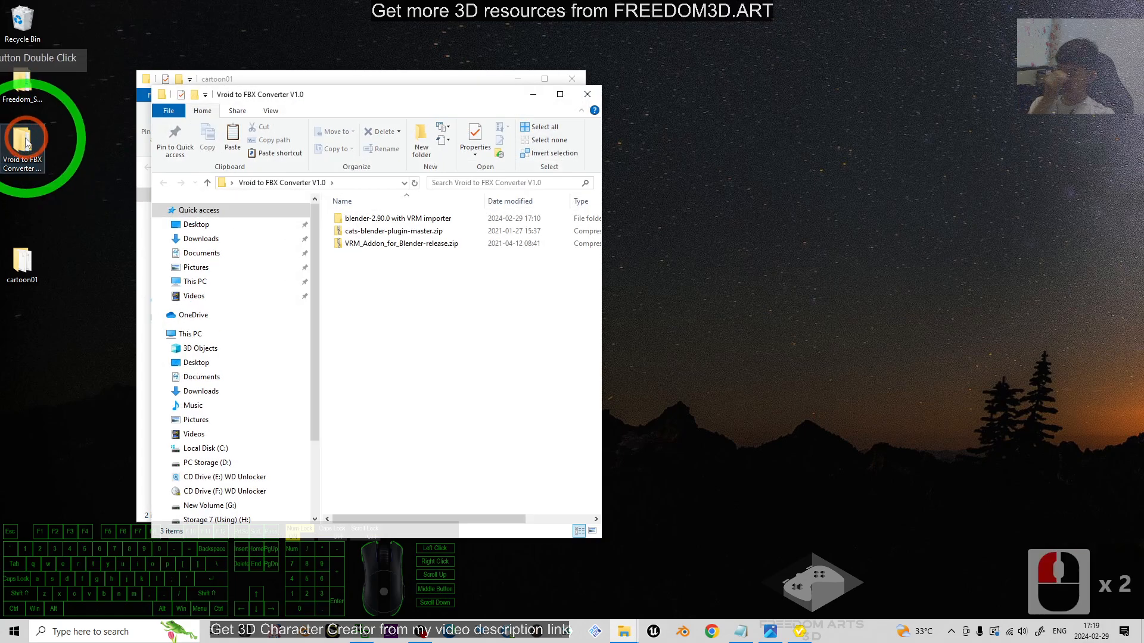
drag(383, 94, 750, 127)
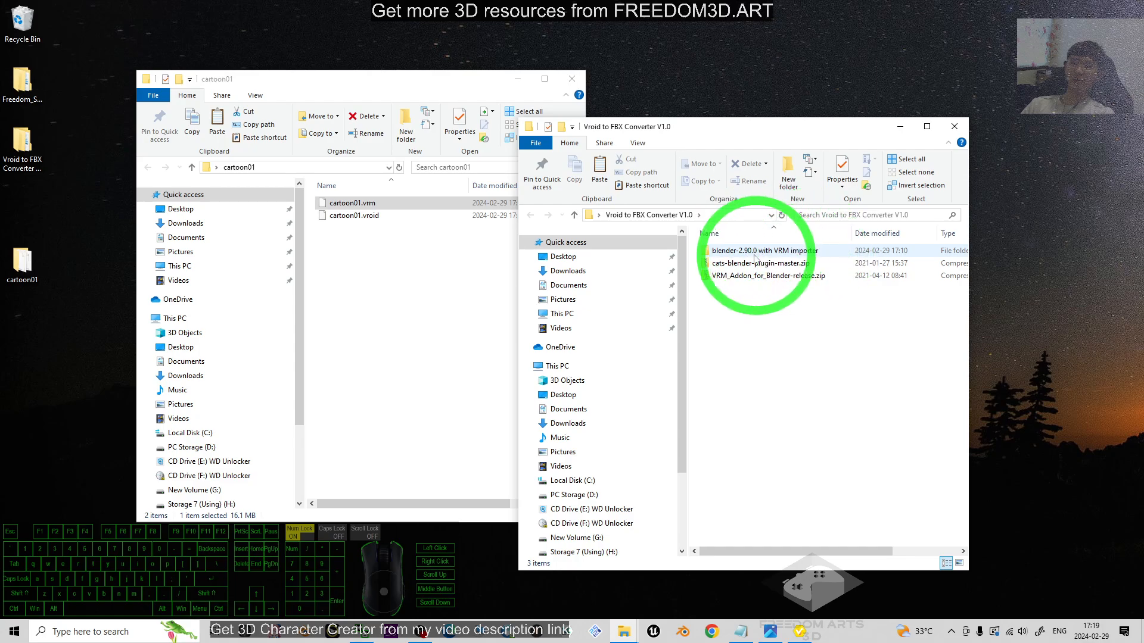
double_click(749, 251)
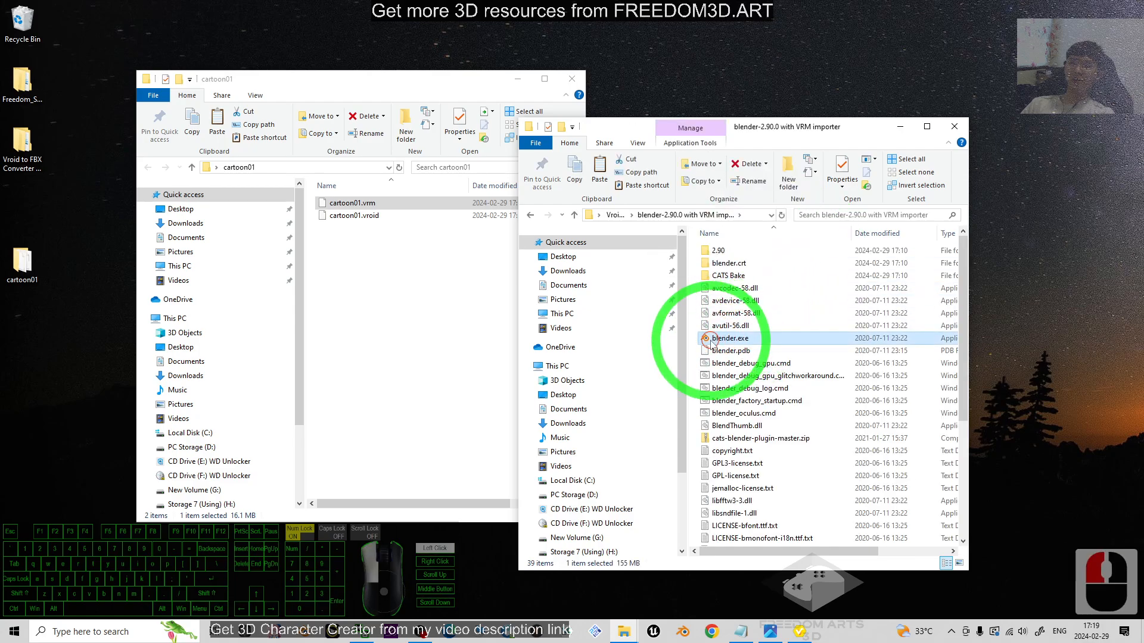
double_click(711, 339)
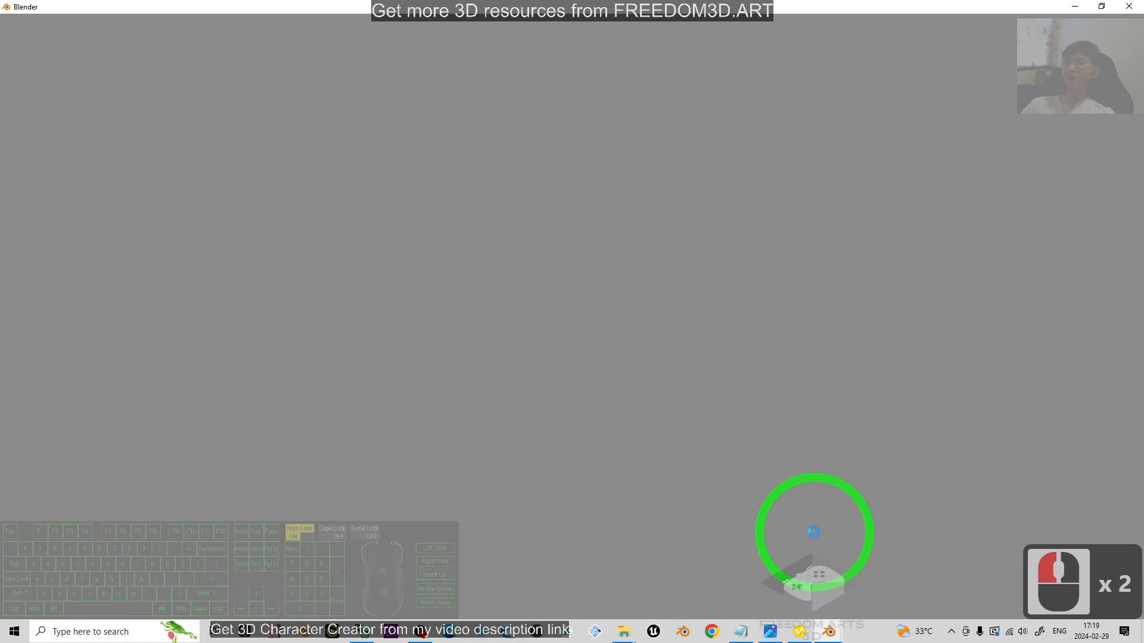
Return to the Vroid to FBX Converter V1.0 folder and examine cats-blender-plugin-master.zip and VRM_Addon_for_Blender-release.zip
click(752, 630)
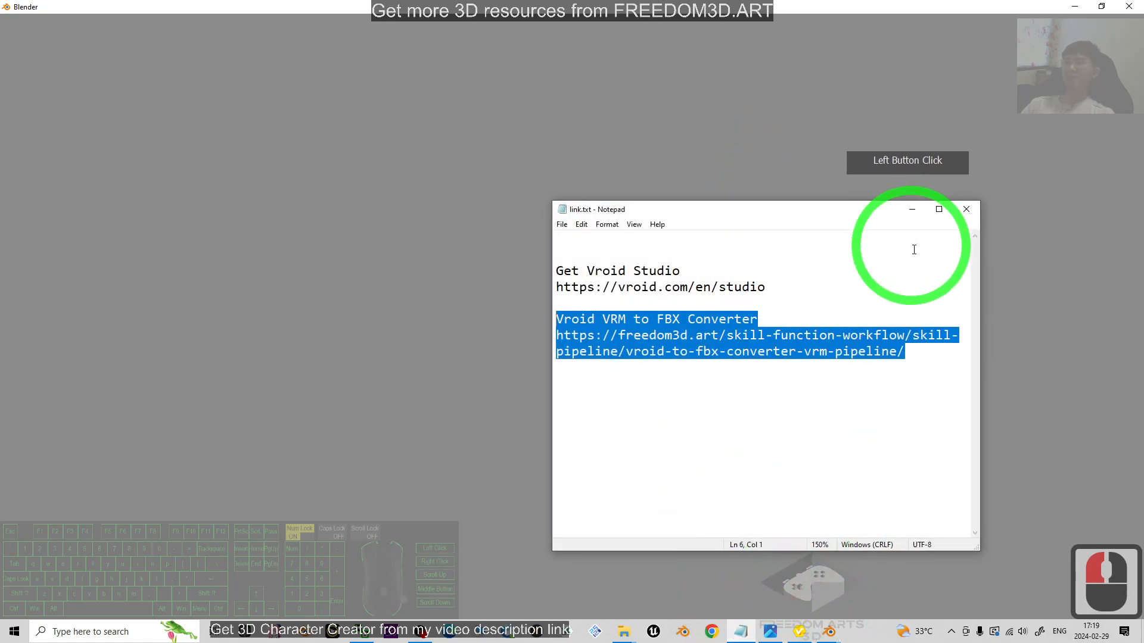
click(911, 209)
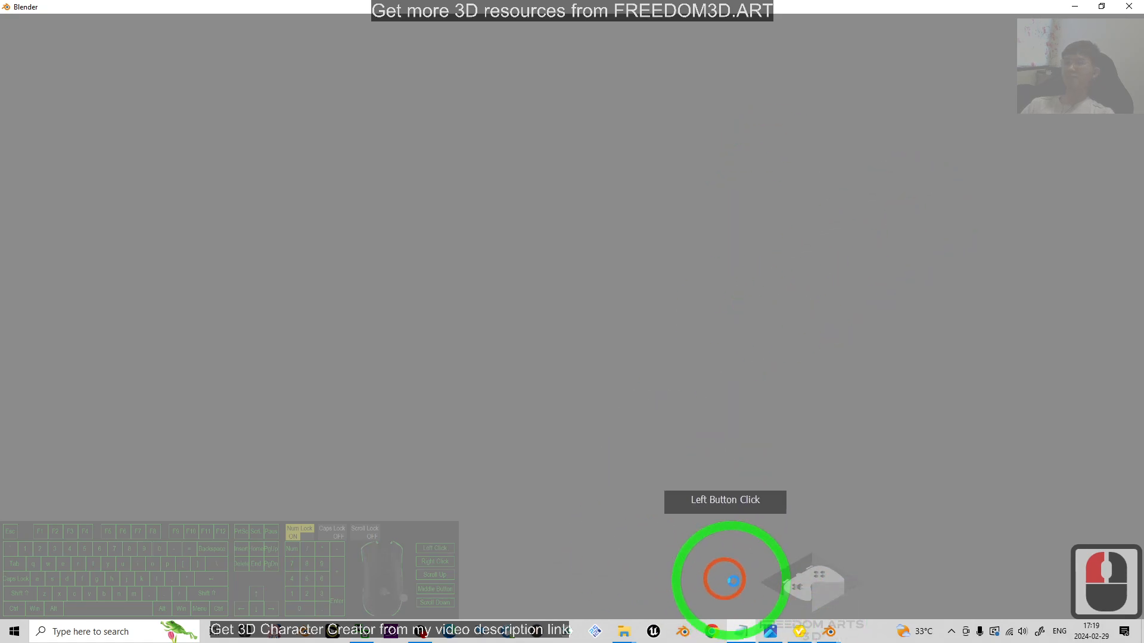
click(624, 631)
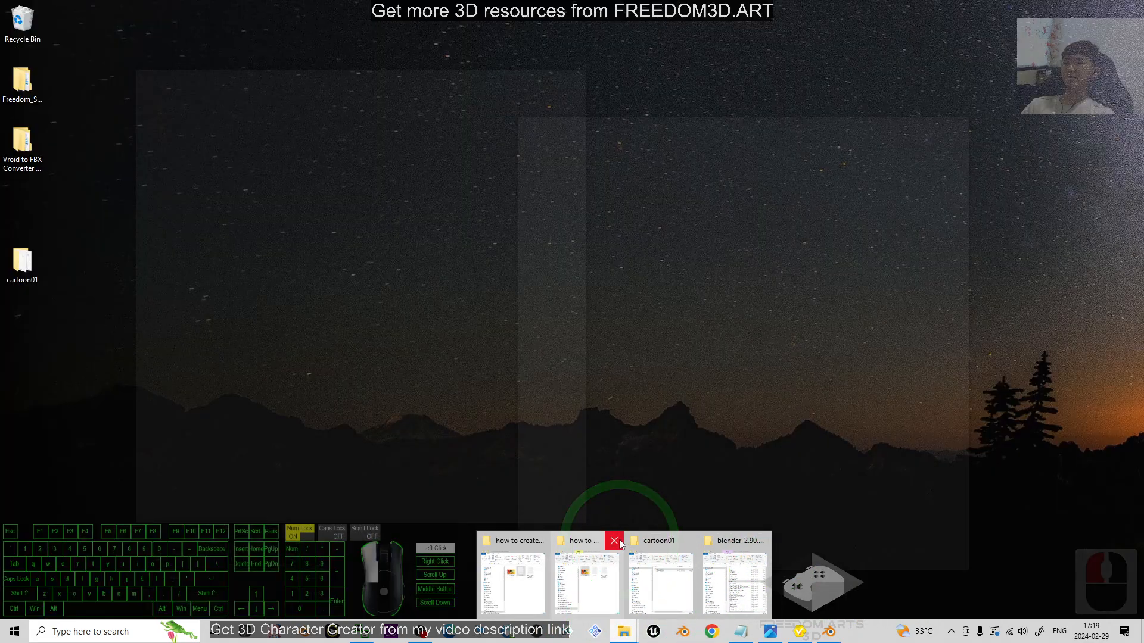
click(733, 560)
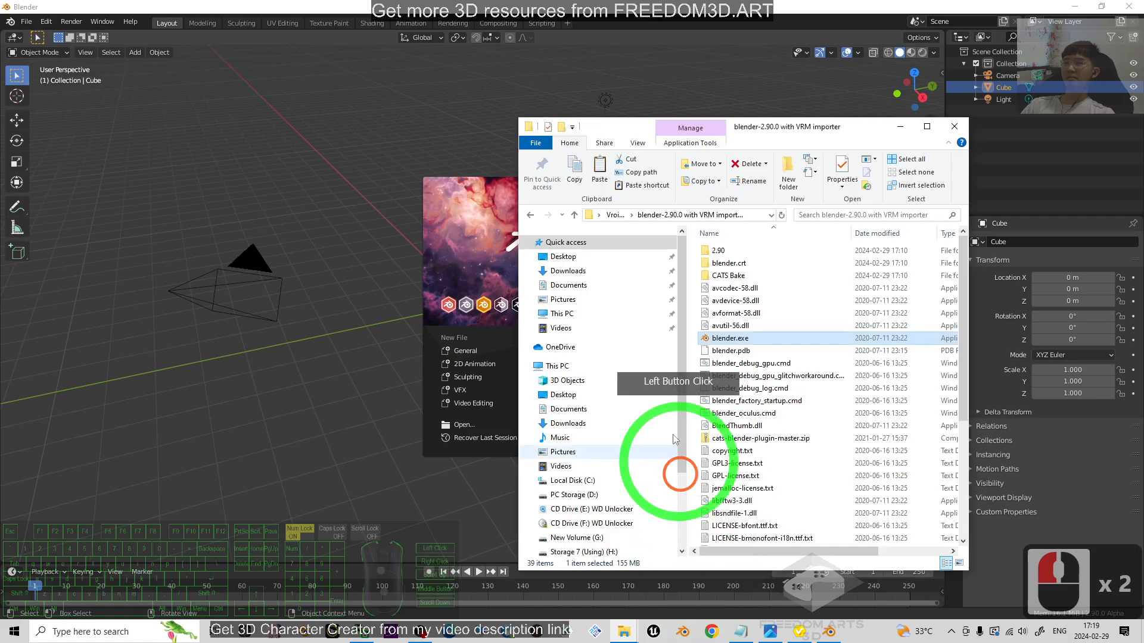
click(574, 215)
click(740, 252)
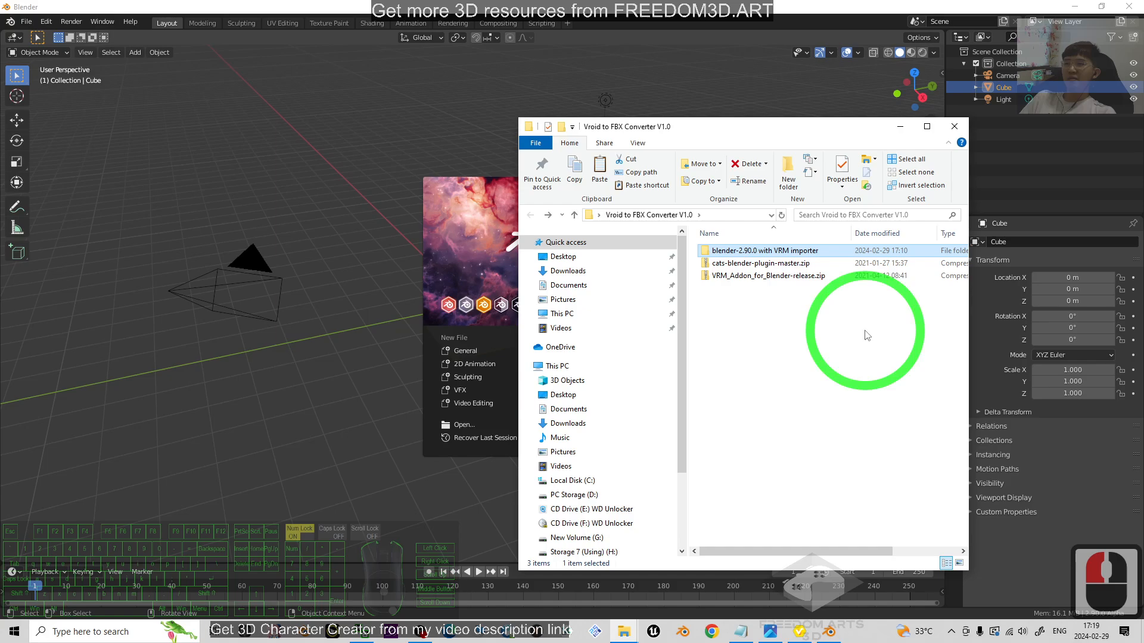
click(724, 263)
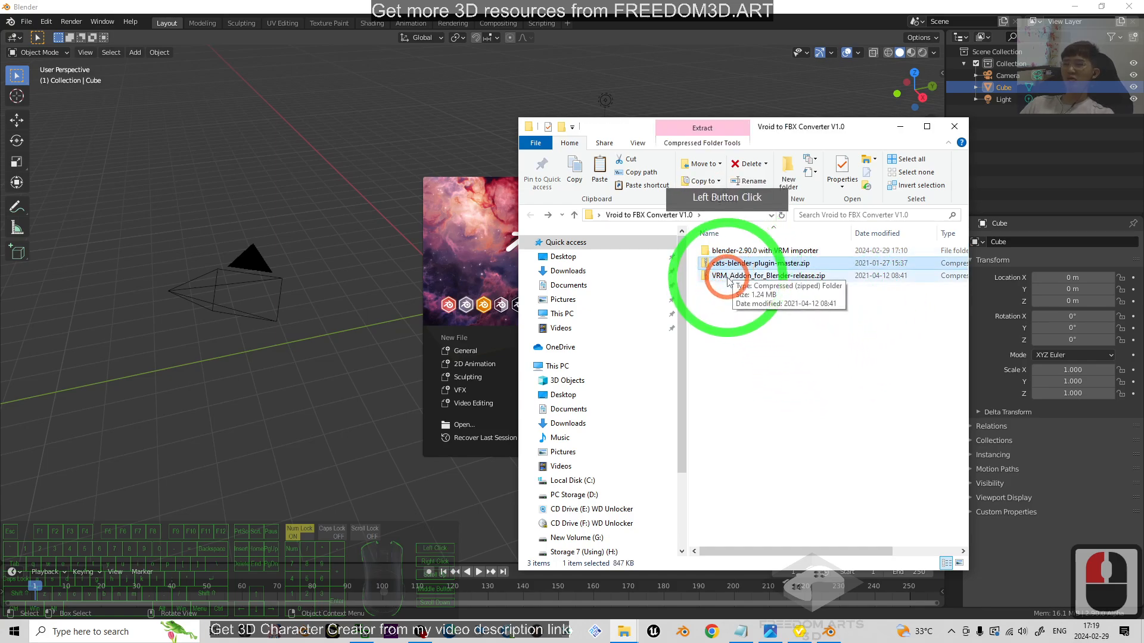
shift+click(726, 278)
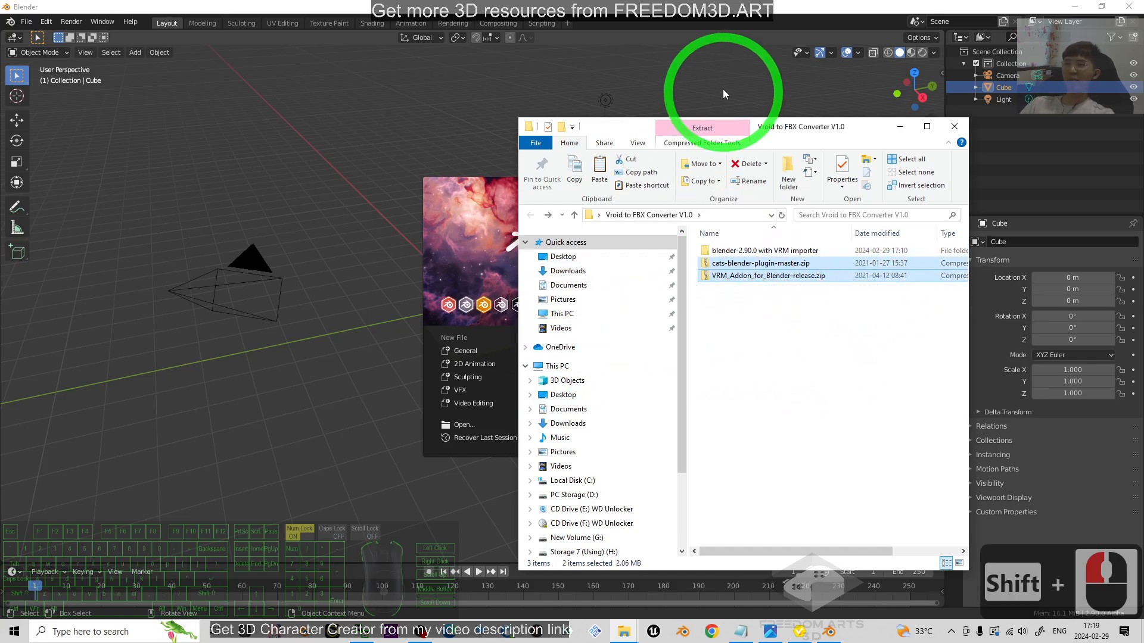
Switch to Blender 2.90, dismiss the splash screen, and open the add-on preferences
click(784, 6)
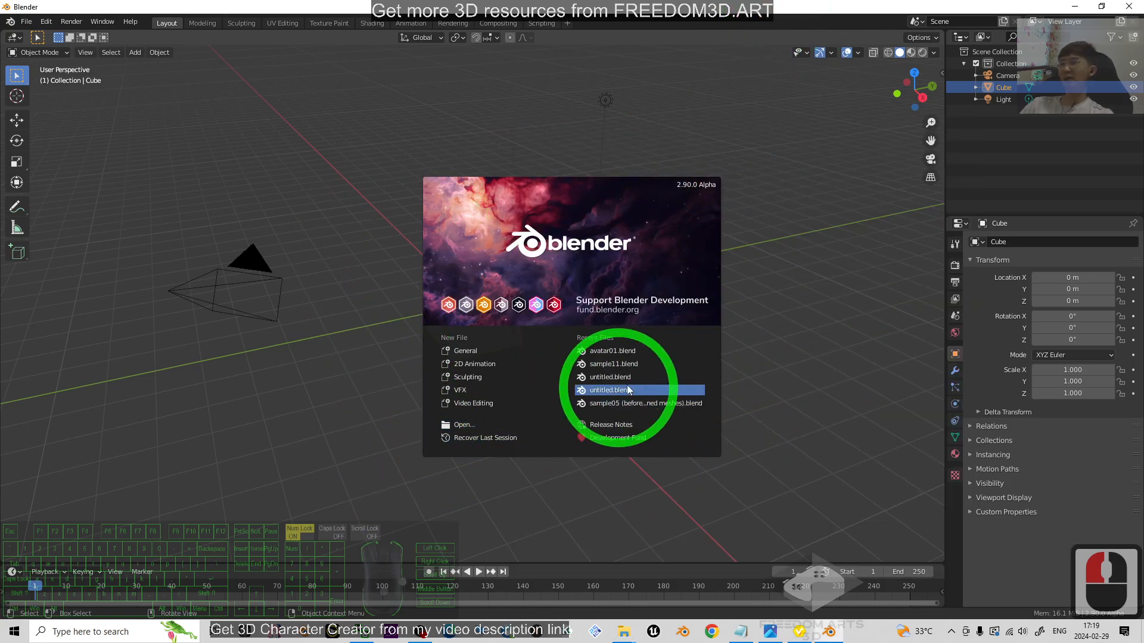
click(727, 395)
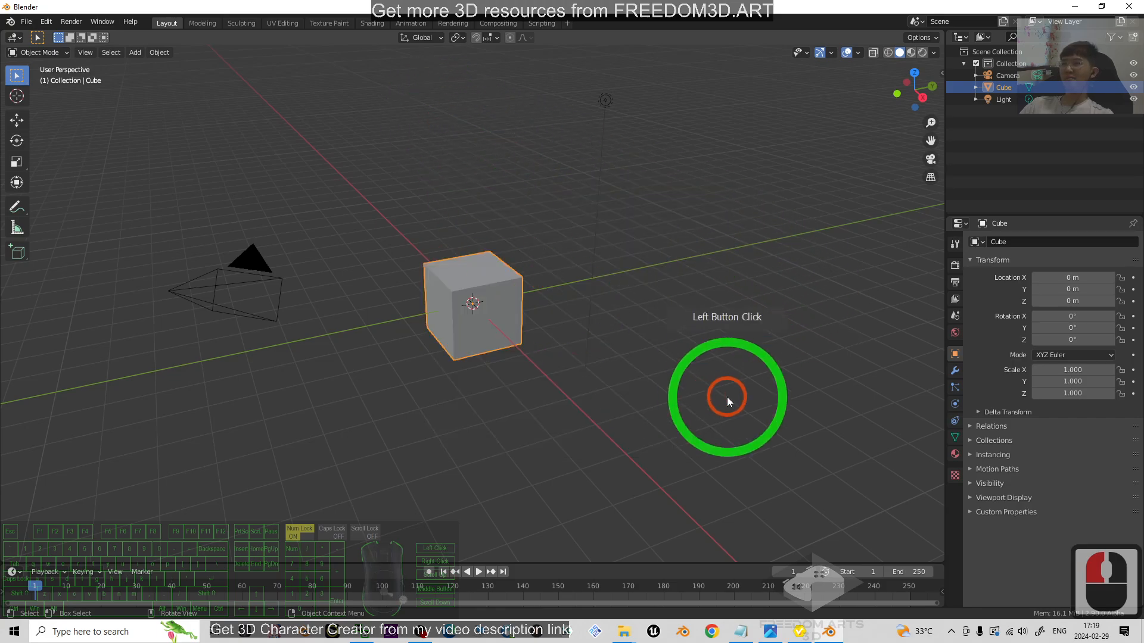
click(710, 352)
click(46, 22)
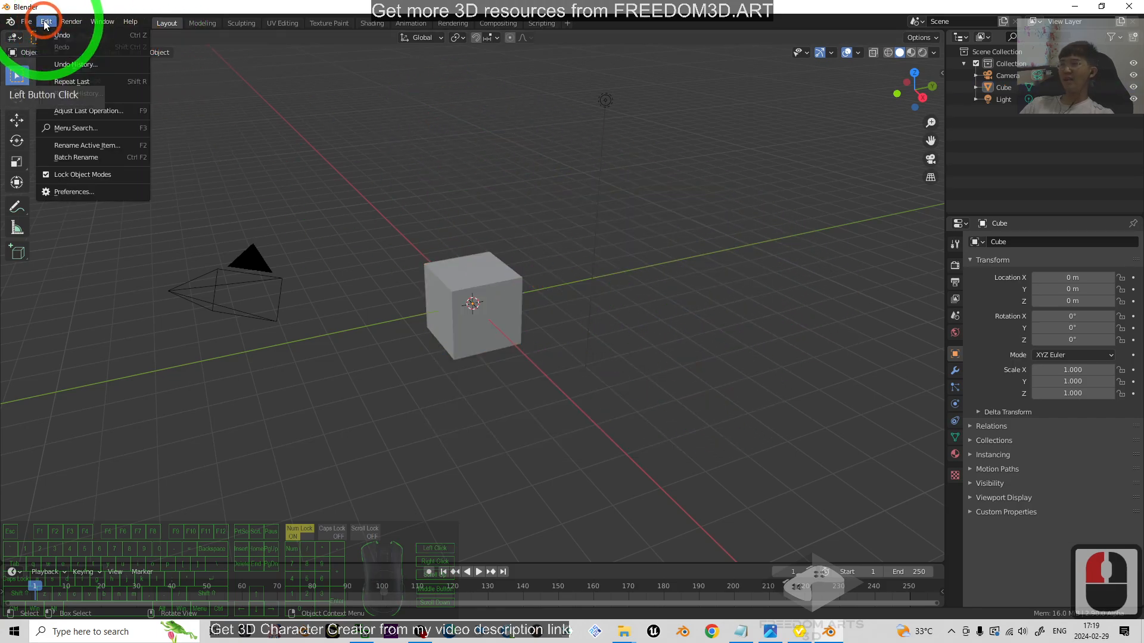
click(53, 185)
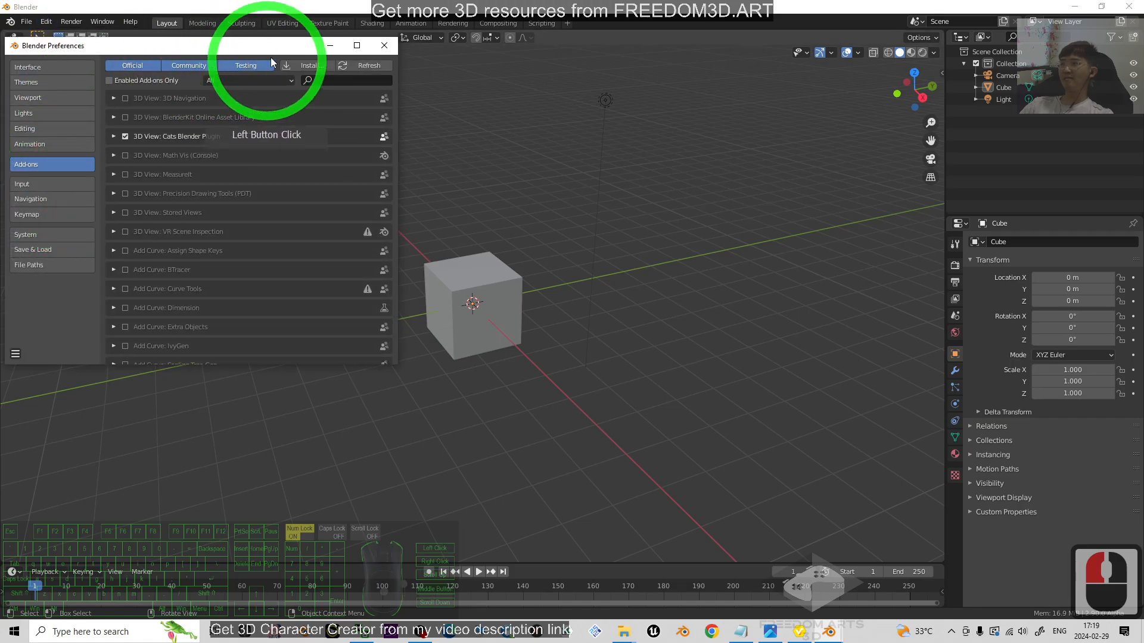
Install the cats-blender-plugin-master.zip and VRM_Addon_for_Blender-release.zip add-ons from the desktop's Vroid to FBX Converter V1.0 folder
click(305, 65)
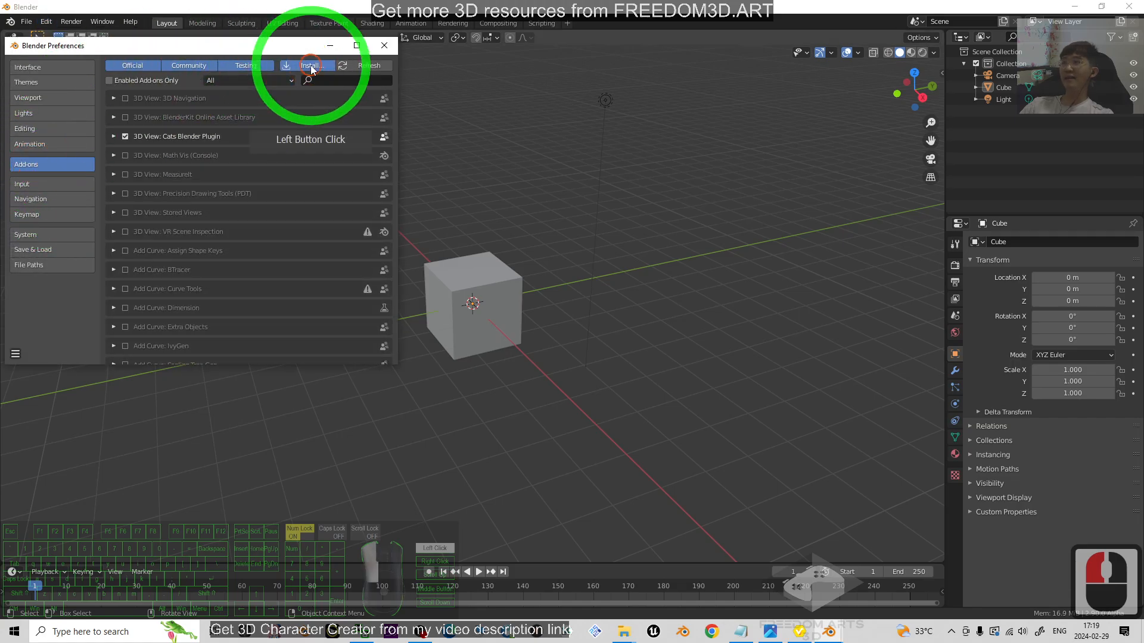
click(37, 196)
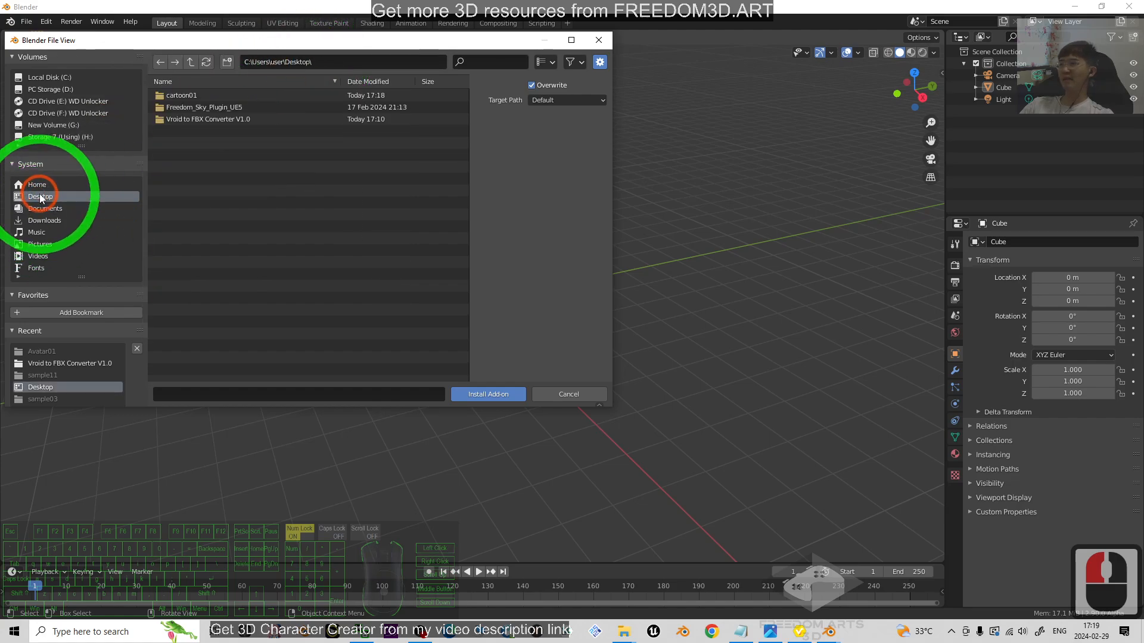
click(201, 124)
double_click(180, 127)
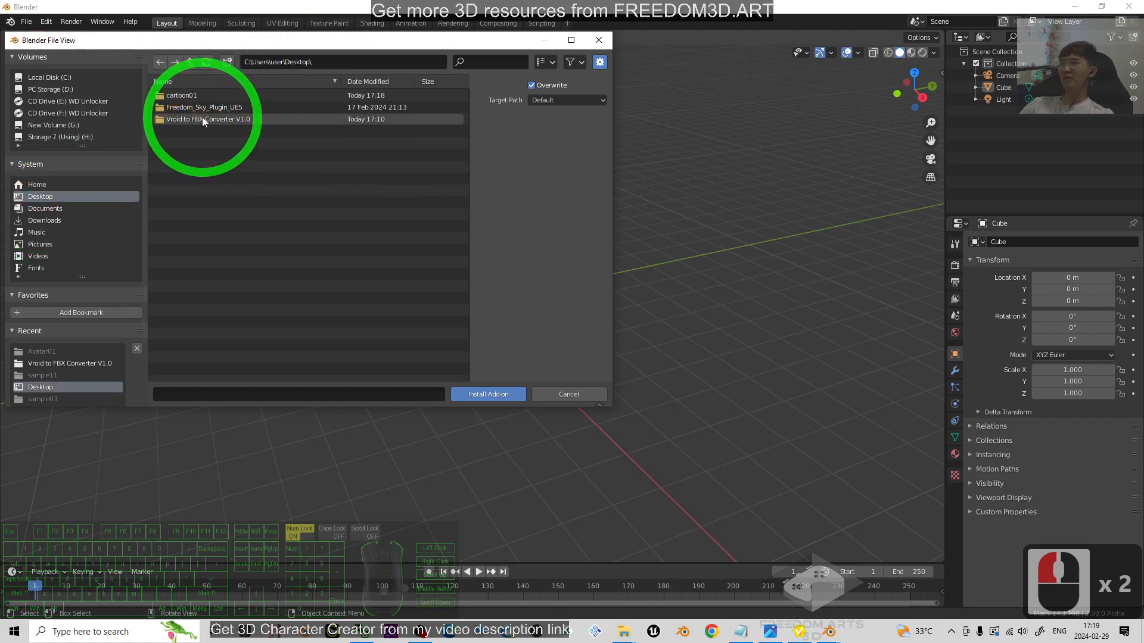
click(175, 109)
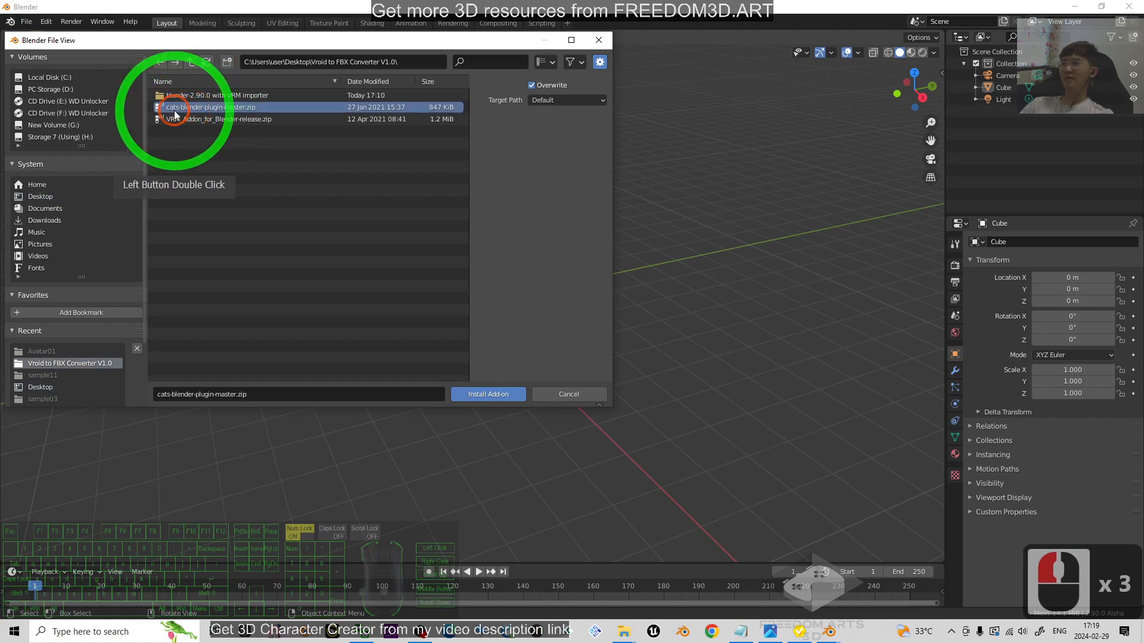
click(165, 121)
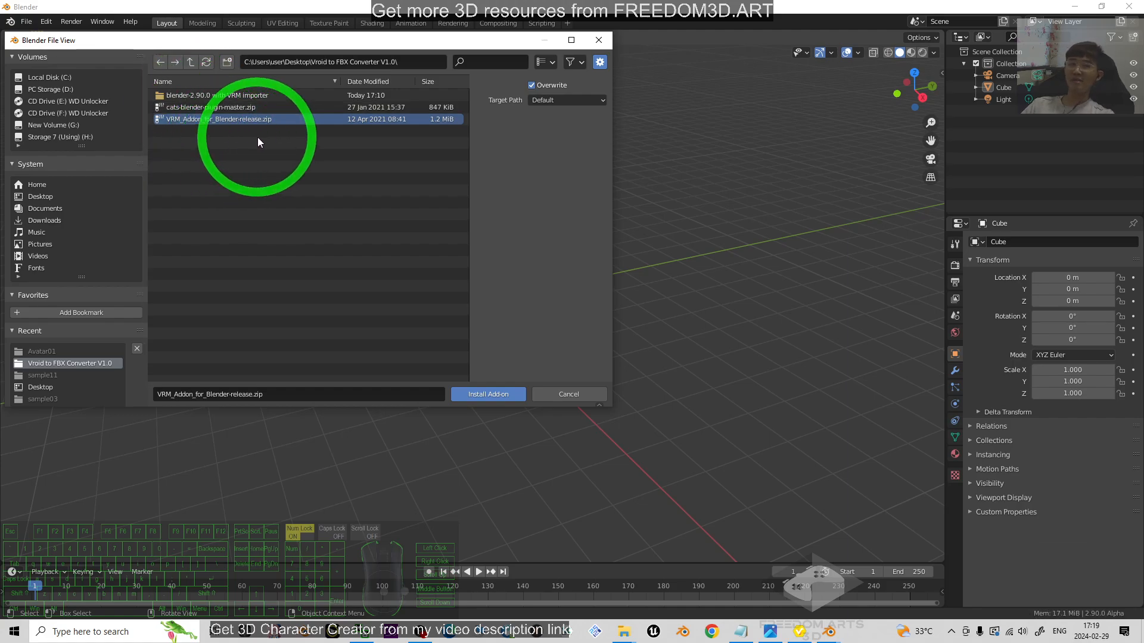
click(179, 114)
click(181, 110)
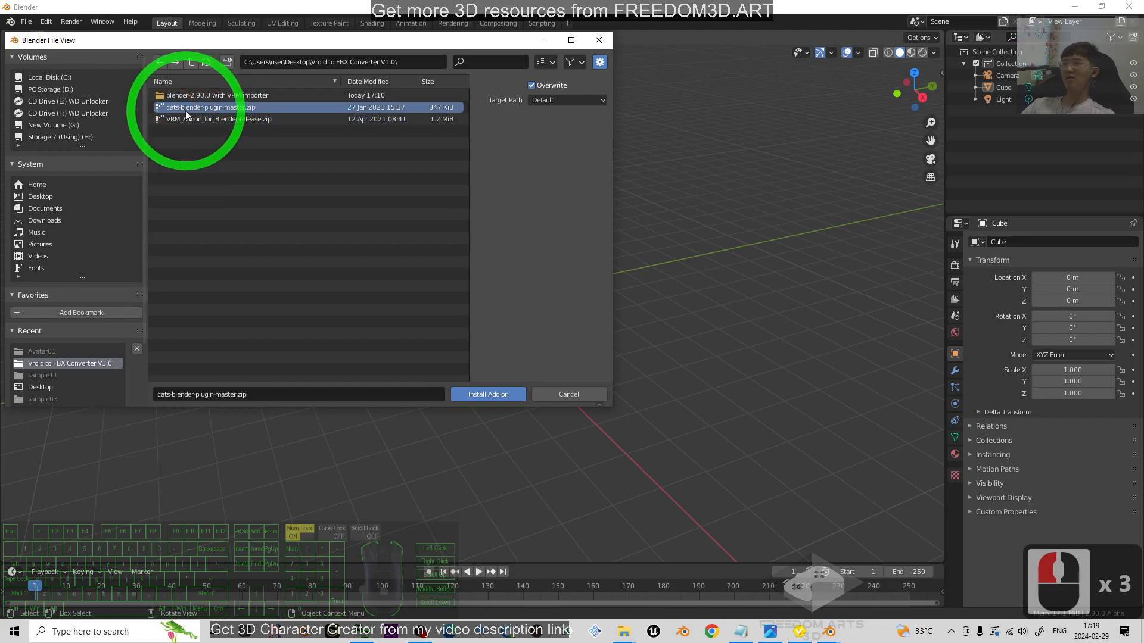
double_click(193, 110)
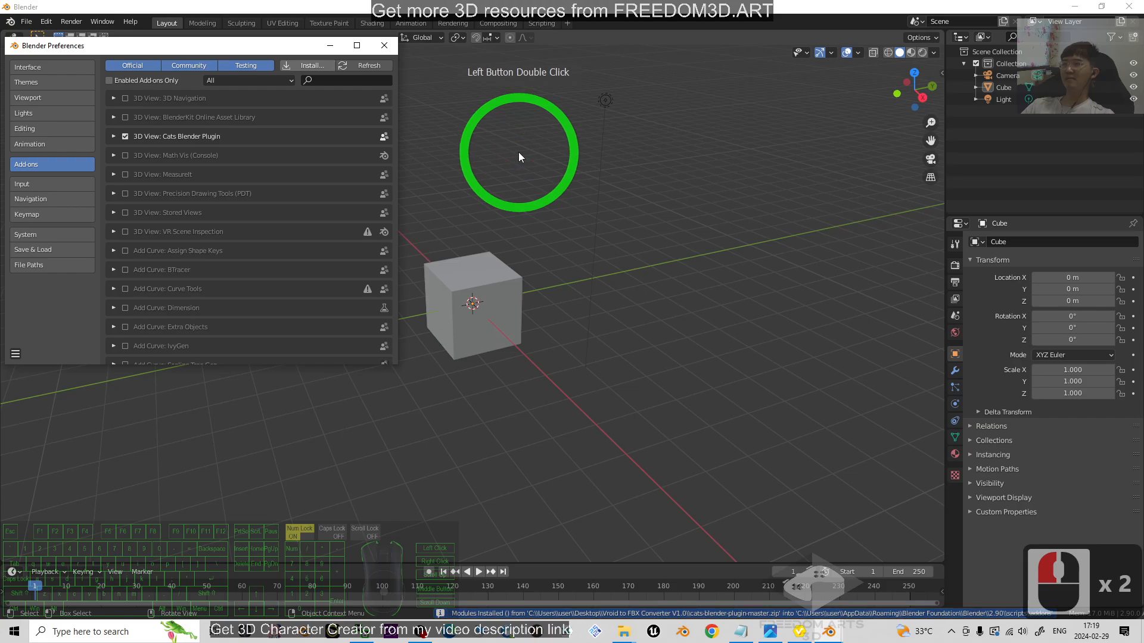
click(306, 65)
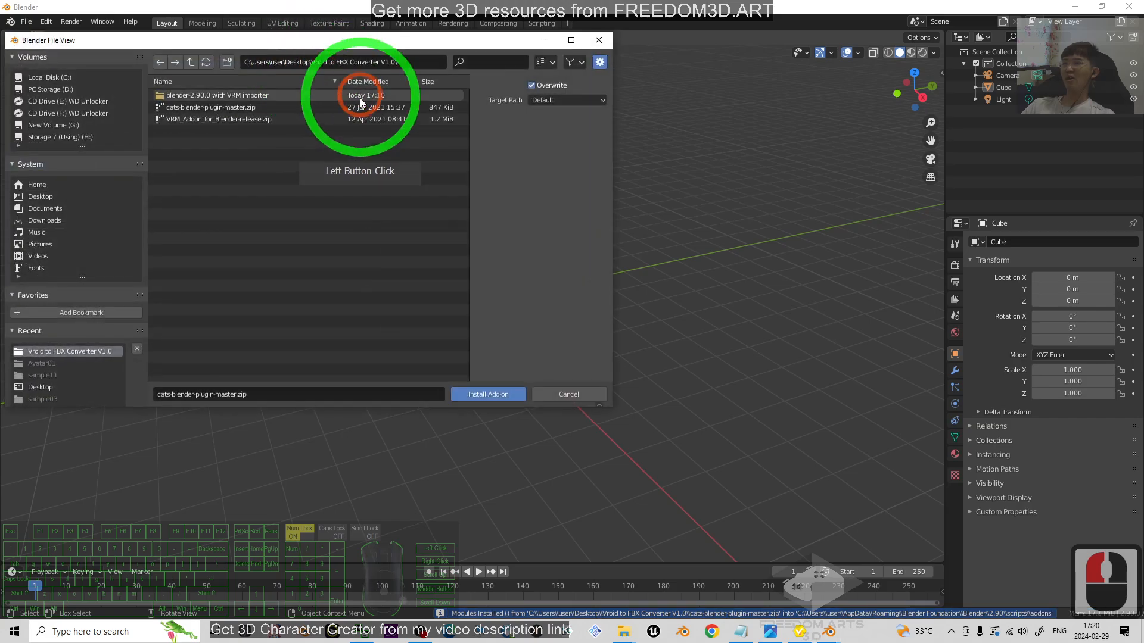
double_click(203, 119)
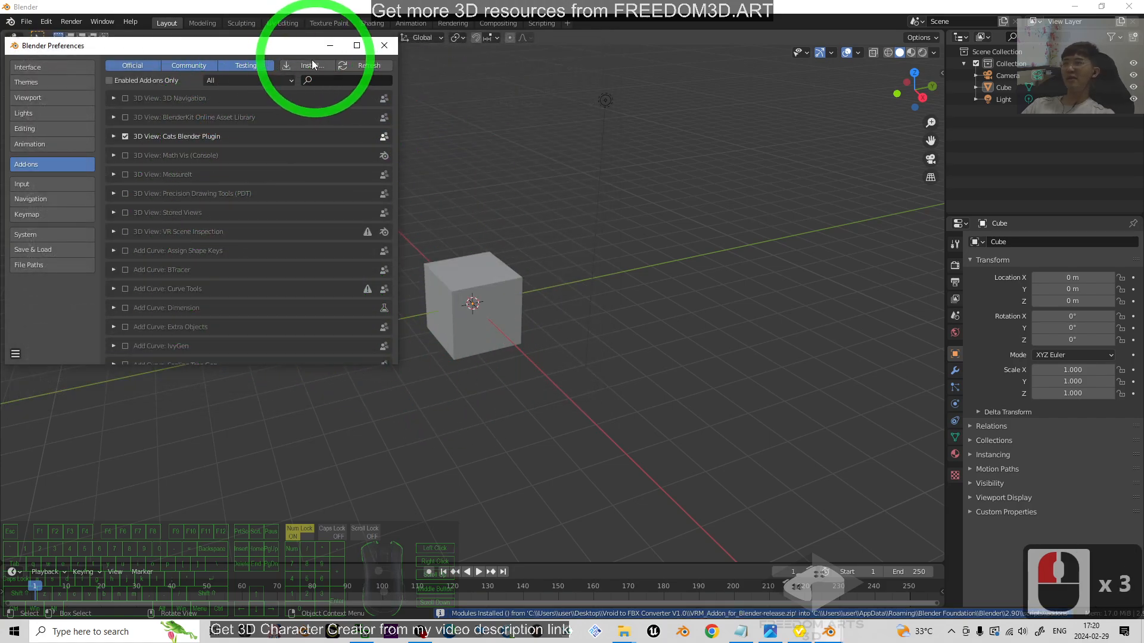
Search the add-ons for cat and vrm to check that Cats Blender Plugin and VRM format are enabled, and close the preferences
click(343, 82)
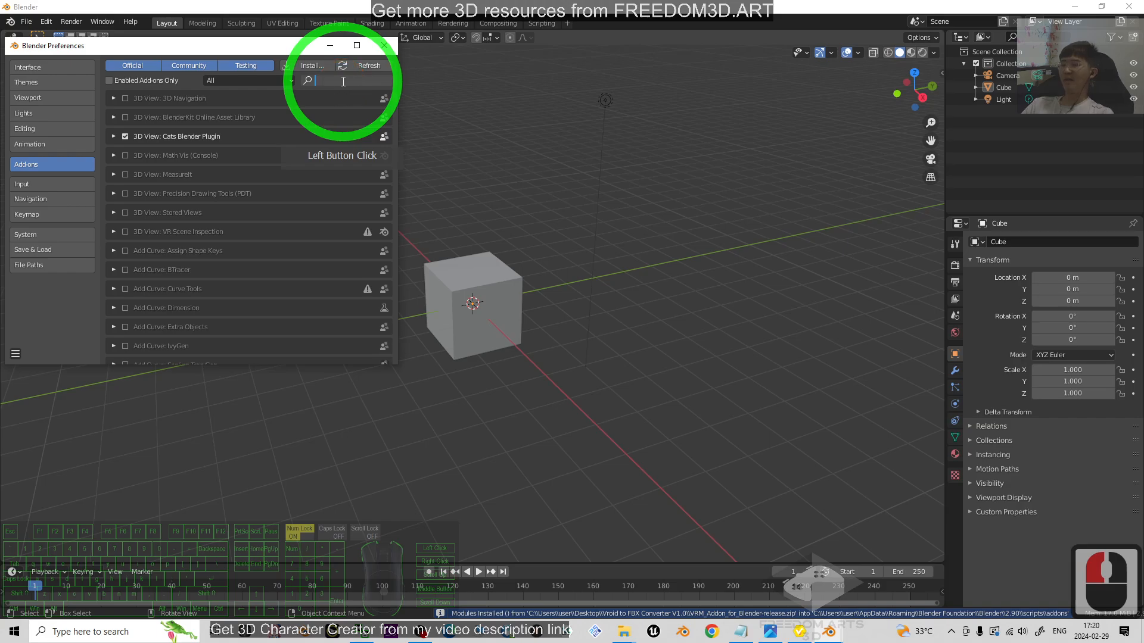
text(cat)
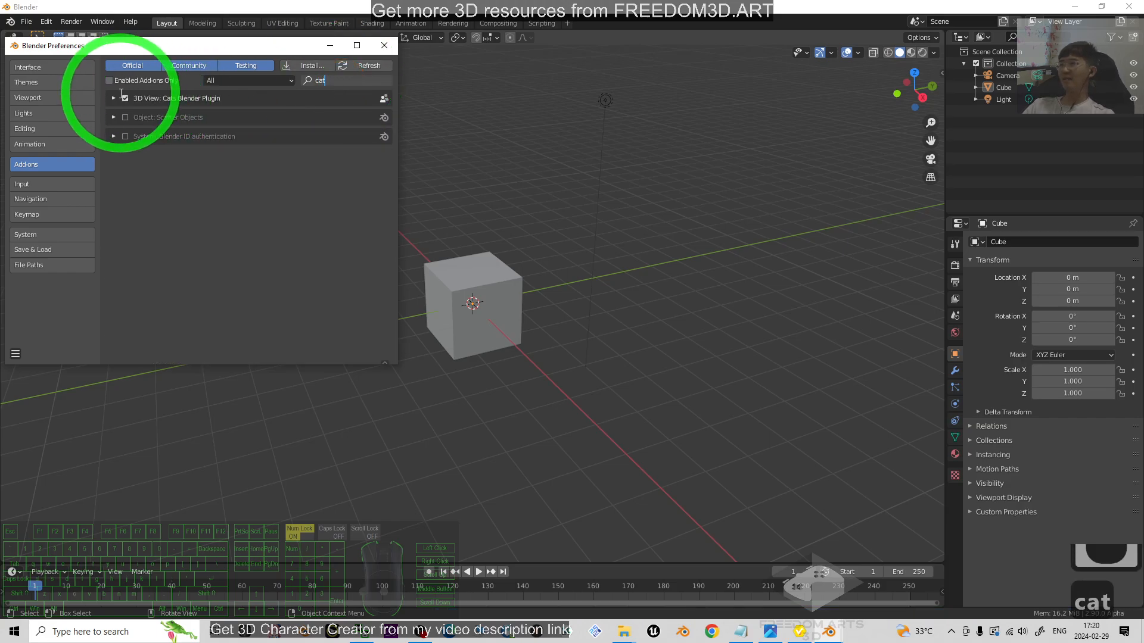
click(125, 98)
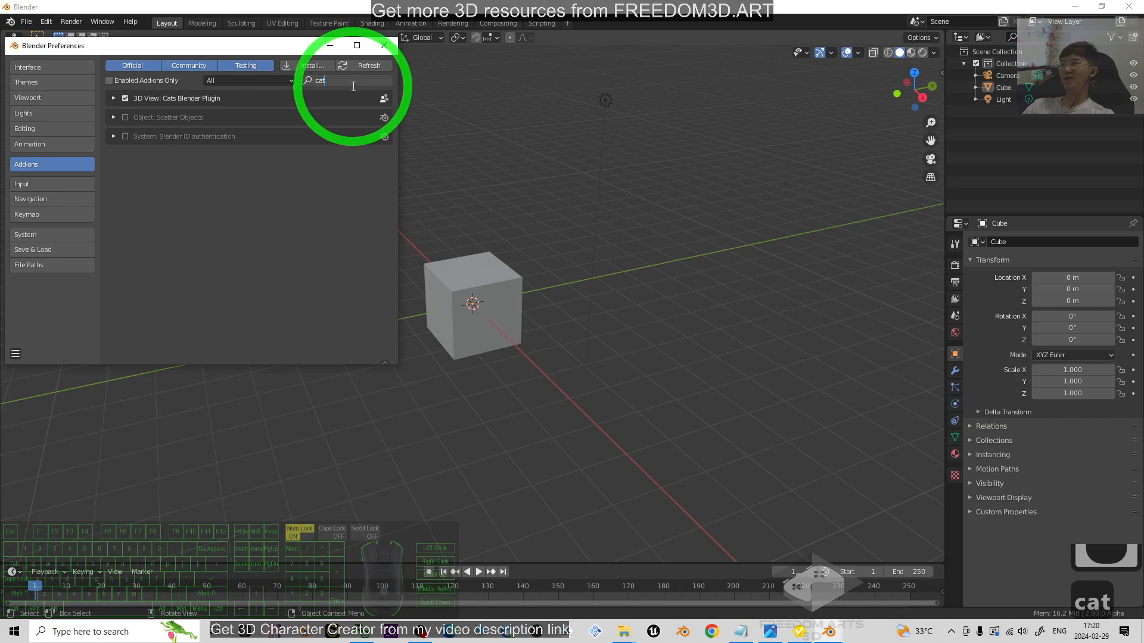
drag(338, 82, 216, 75)
text(vrm)
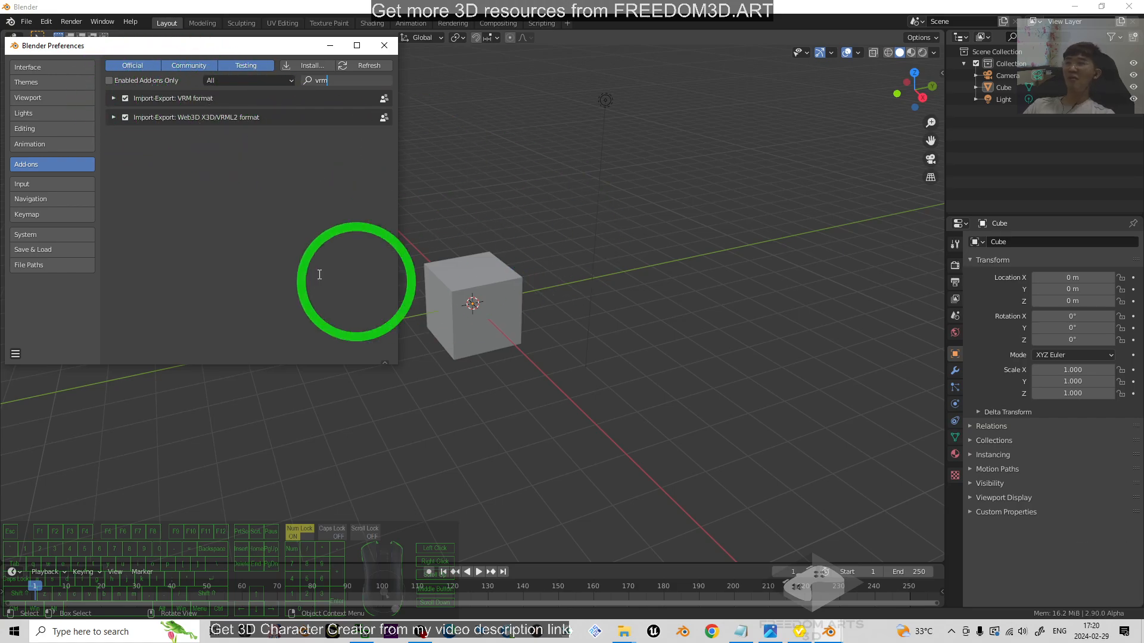
click(383, 46)
Delete the default cube, camera and light from the scene
click(465, 179)
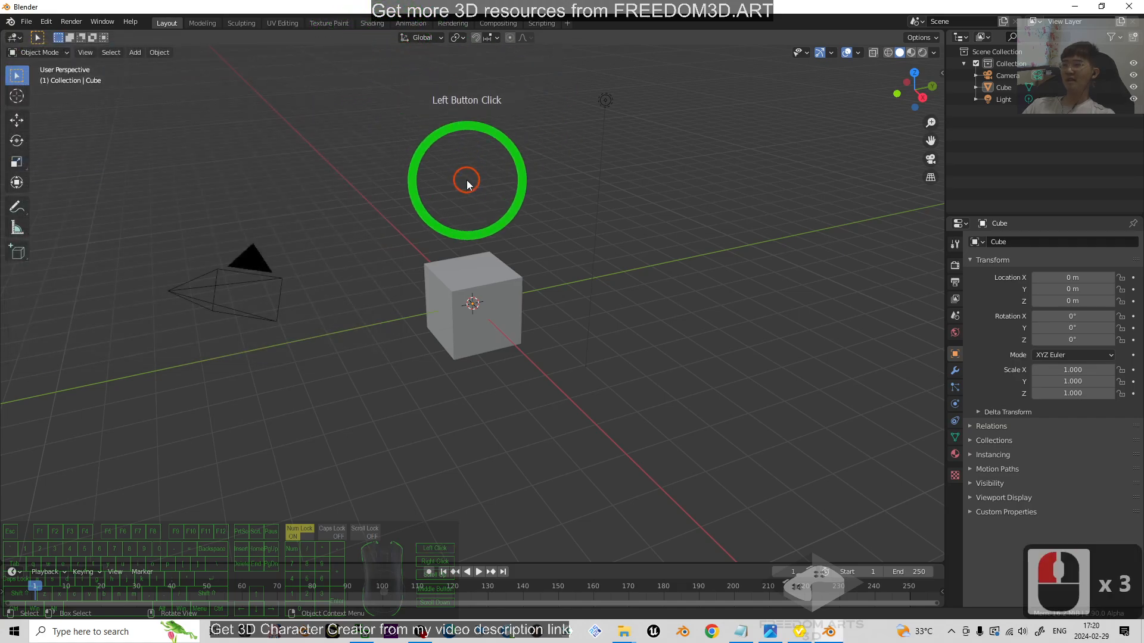
click(441, 168)
click(433, 168)
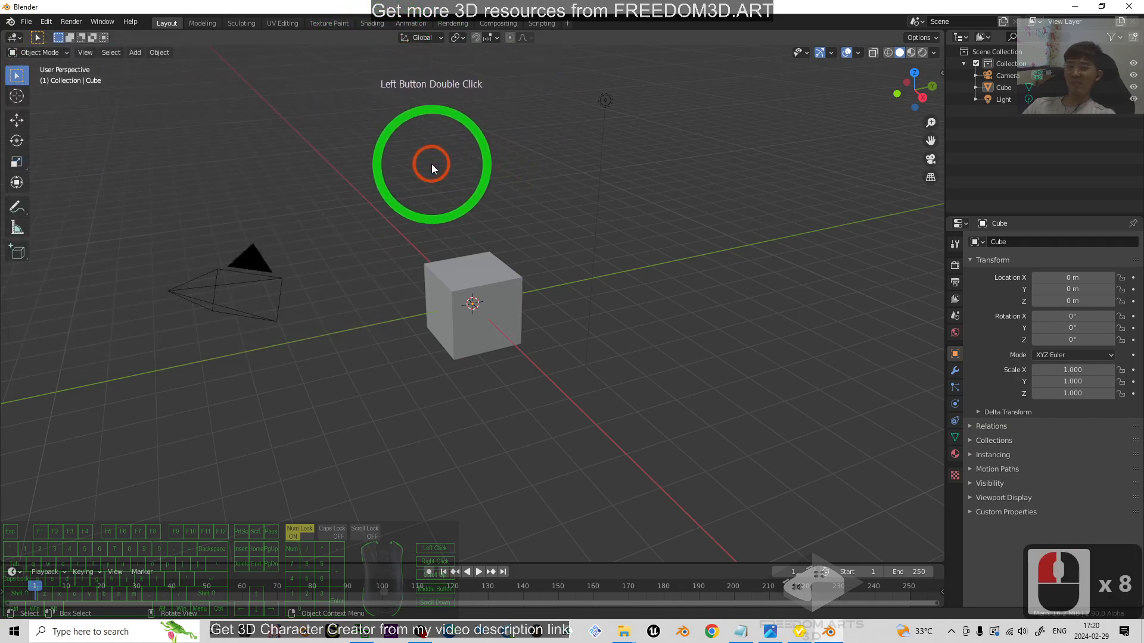
key(a)
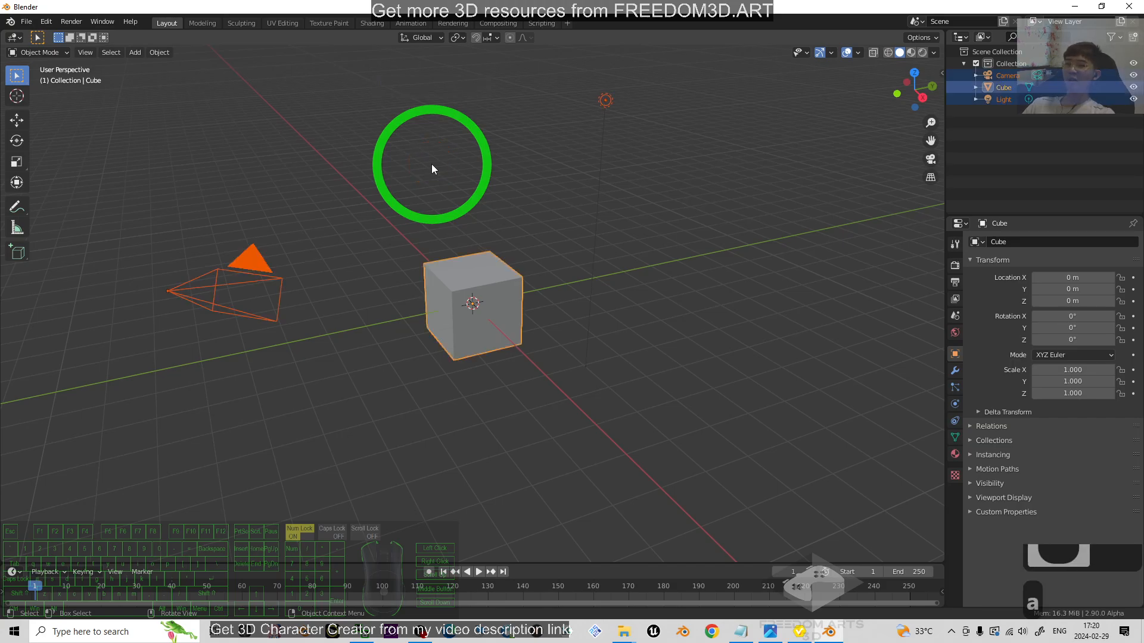
key(Delete)
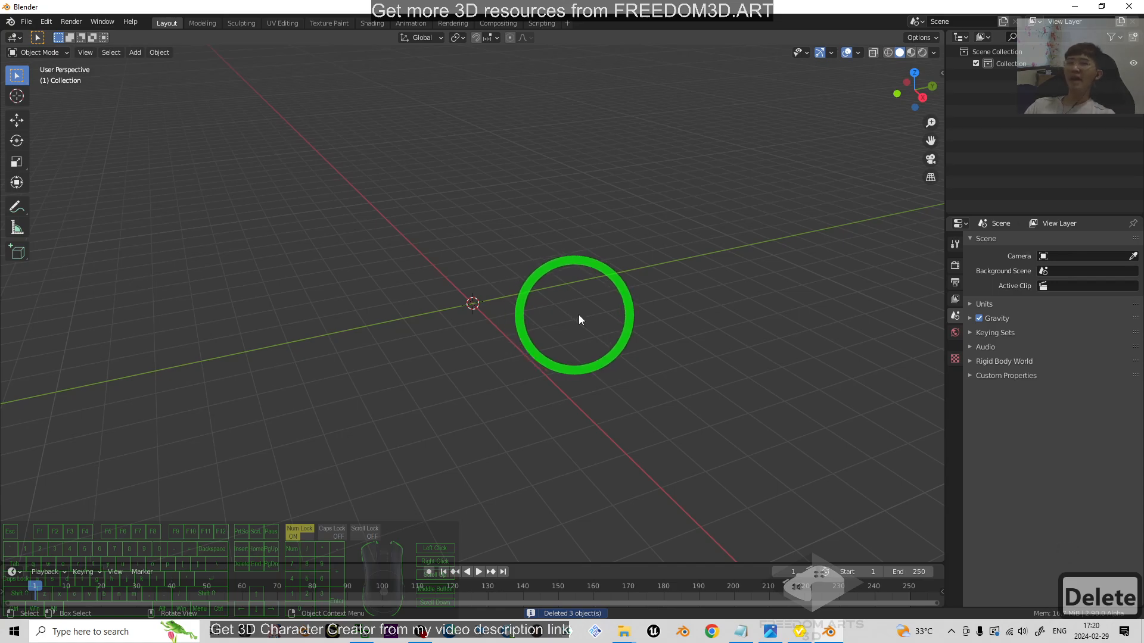
Import cartoon01.vrm from the desktop's cartoon01 folder using the VRM import of the CATS plugin
key(n)
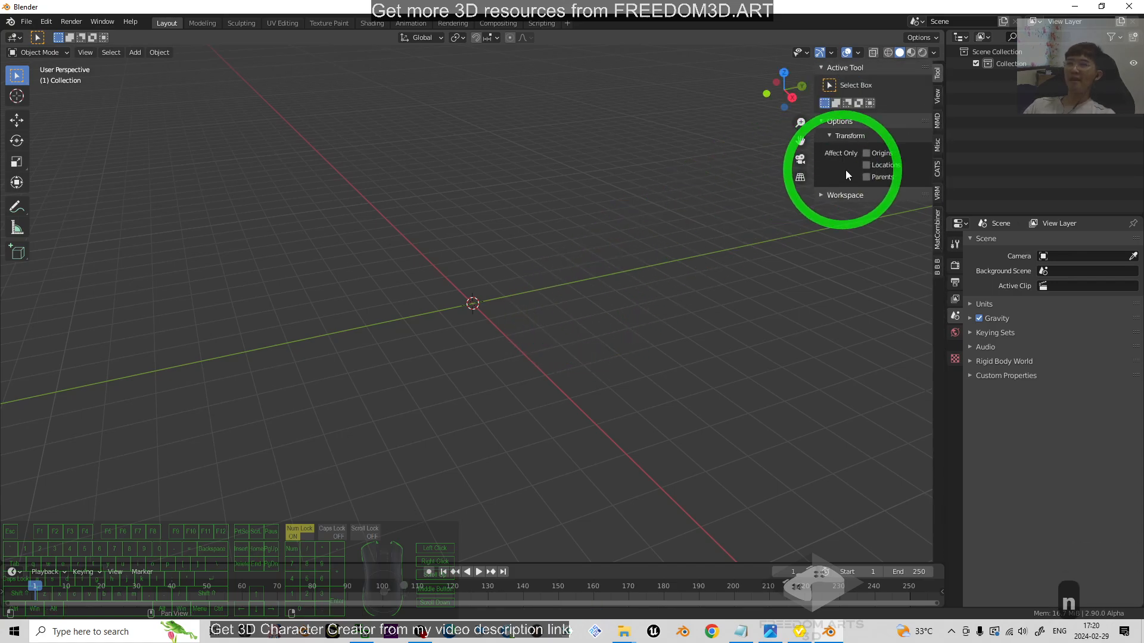
click(937, 169)
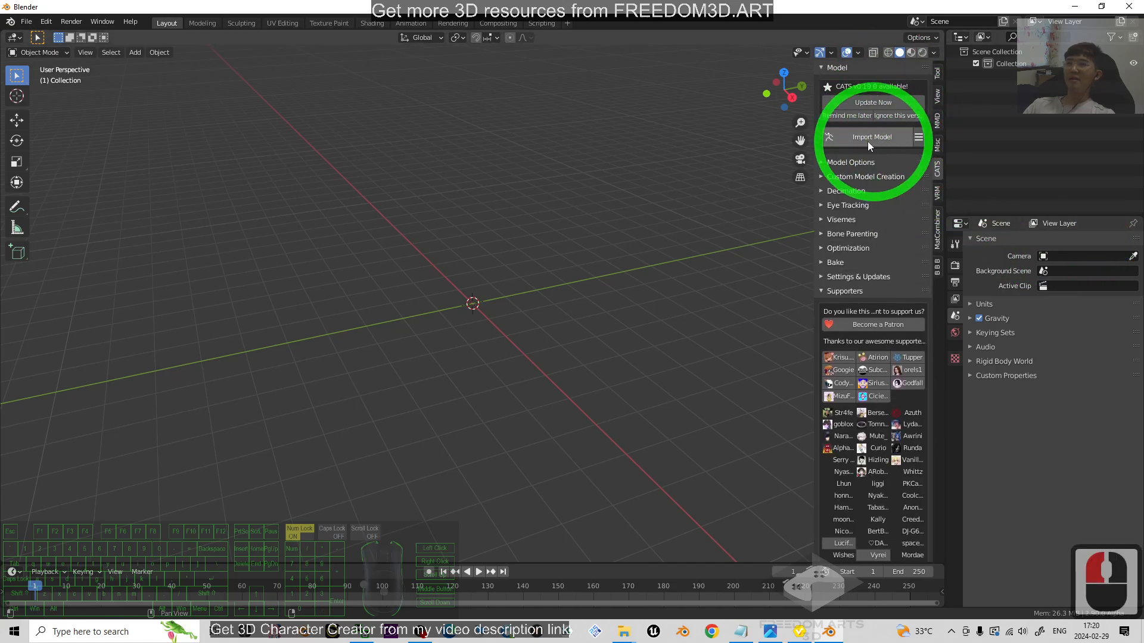
click(919, 138)
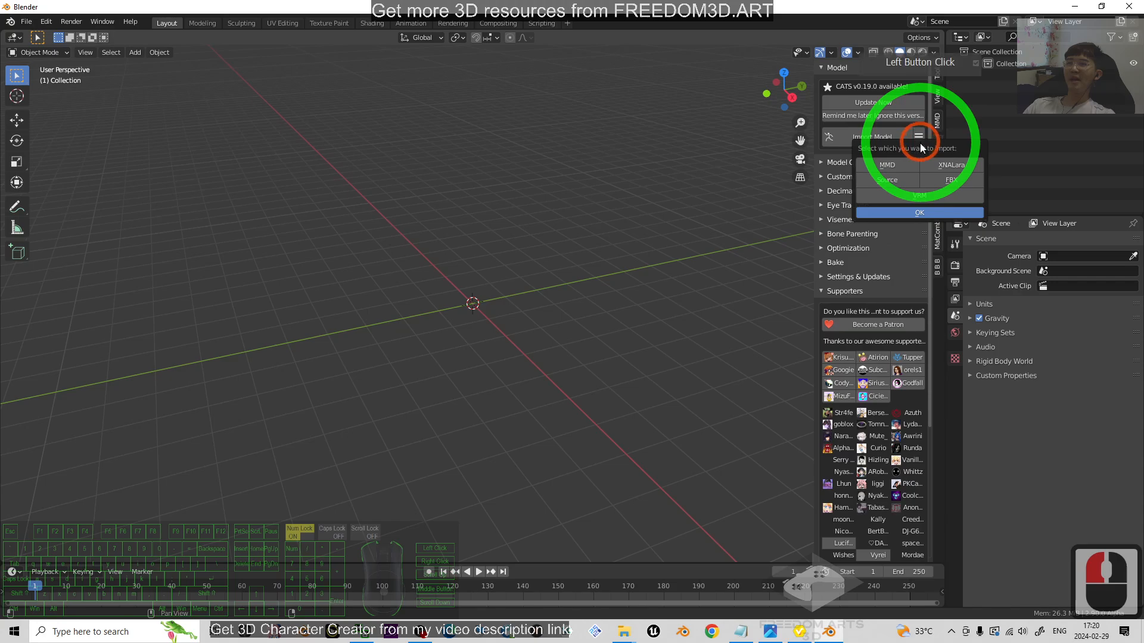
click(931, 195)
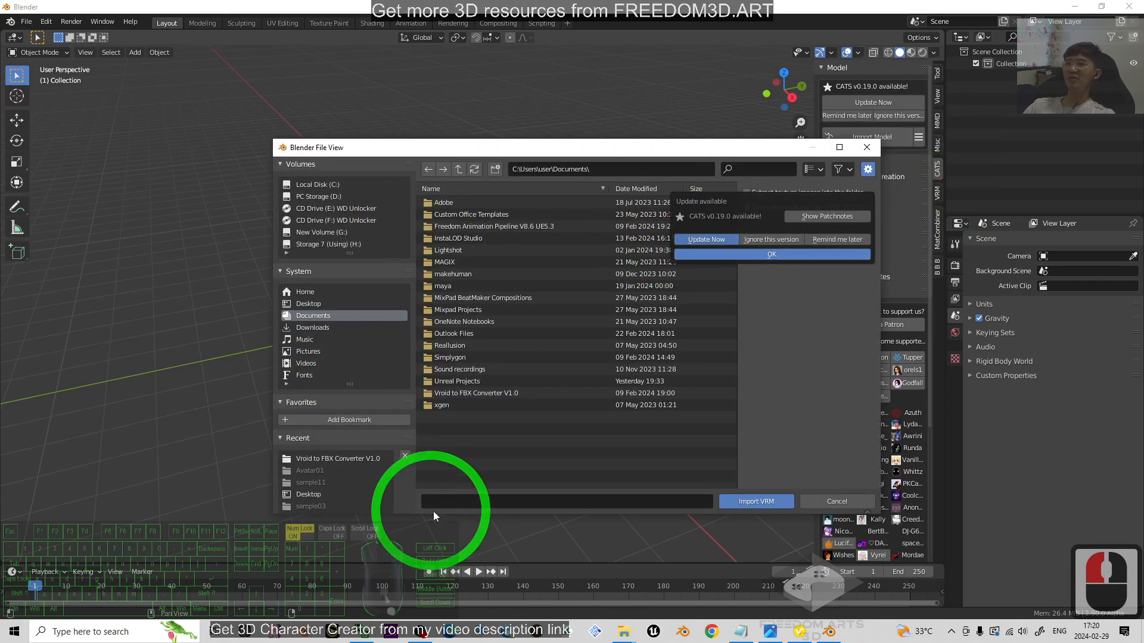
click(309, 303)
click(452, 239)
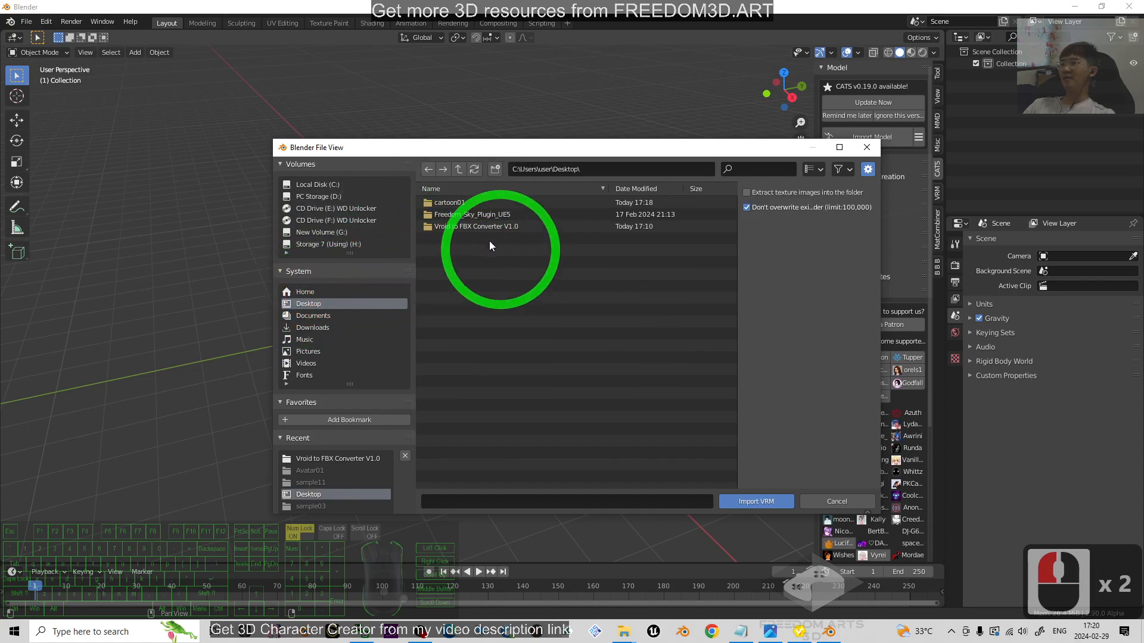
double_click(454, 203)
click(455, 204)
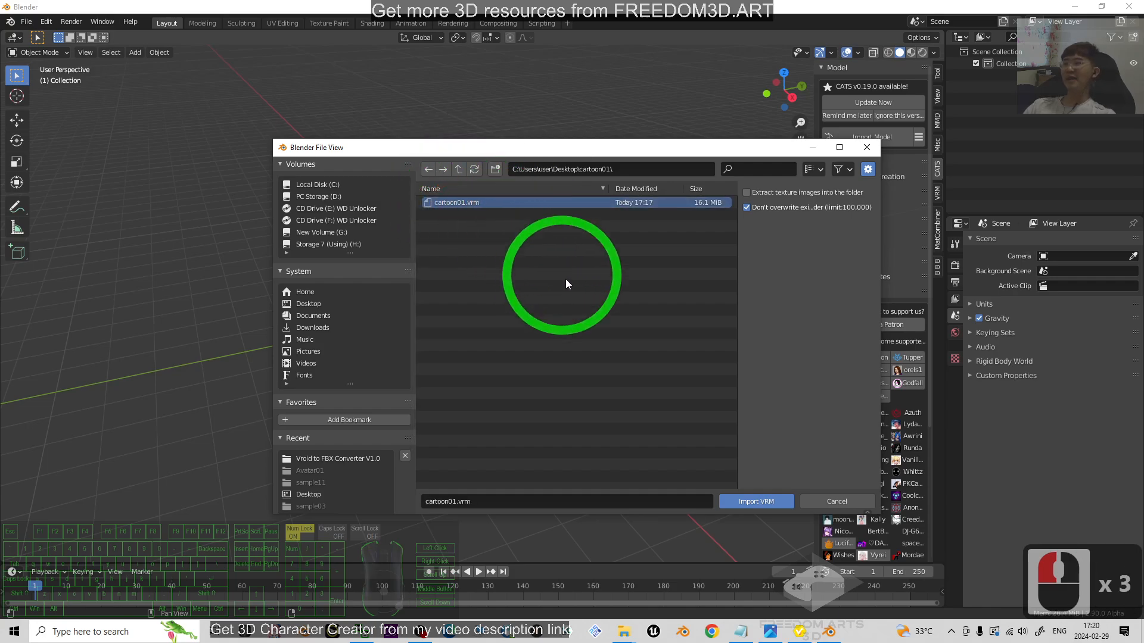
double_click(460, 203)
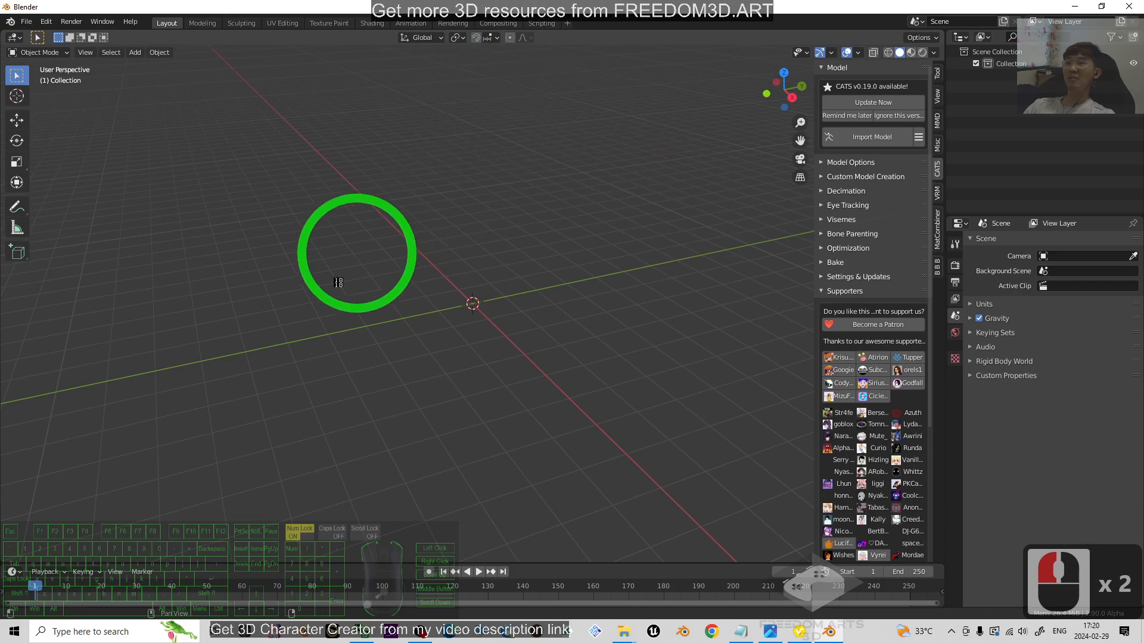
Disable every option in the CATS Fix Model settings, including Join Meshes, Fix Materials and Remove Rigidbodies and Joints, and run Fix Model on the character
scroll(510, 362, up, 8)
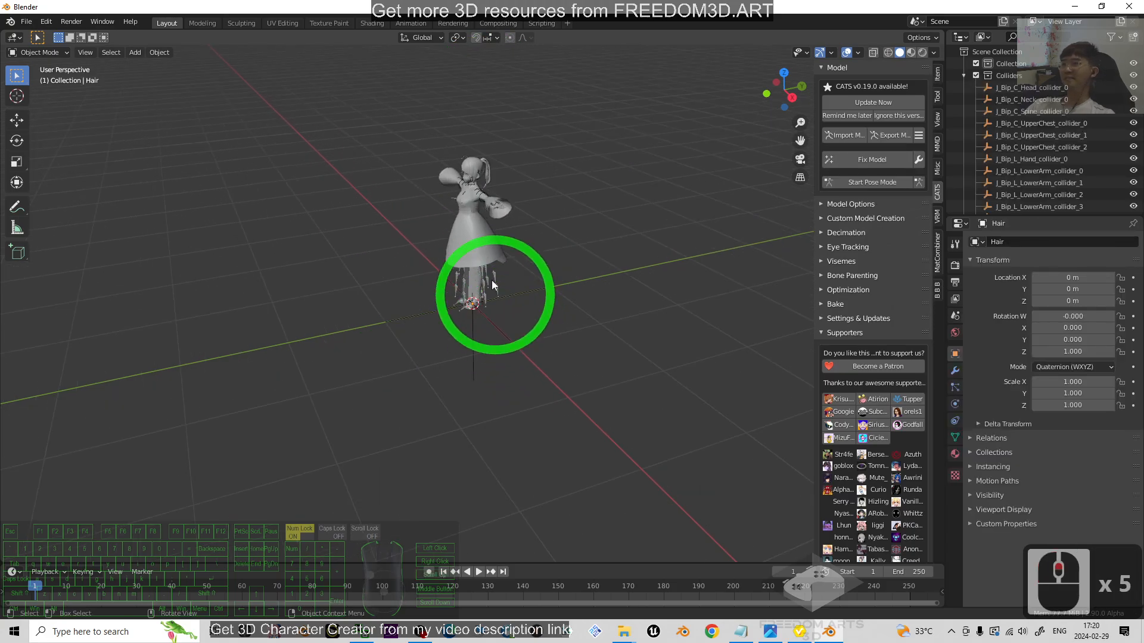
scroll(605, 327, down, 2)
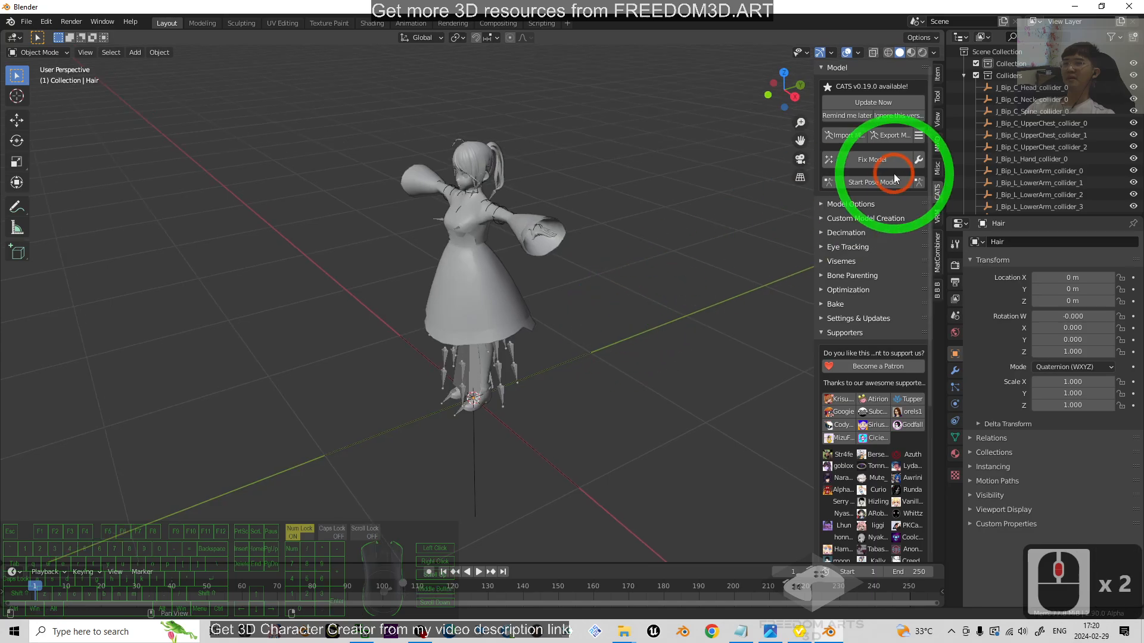
click(918, 159)
click(853, 218)
click(853, 230)
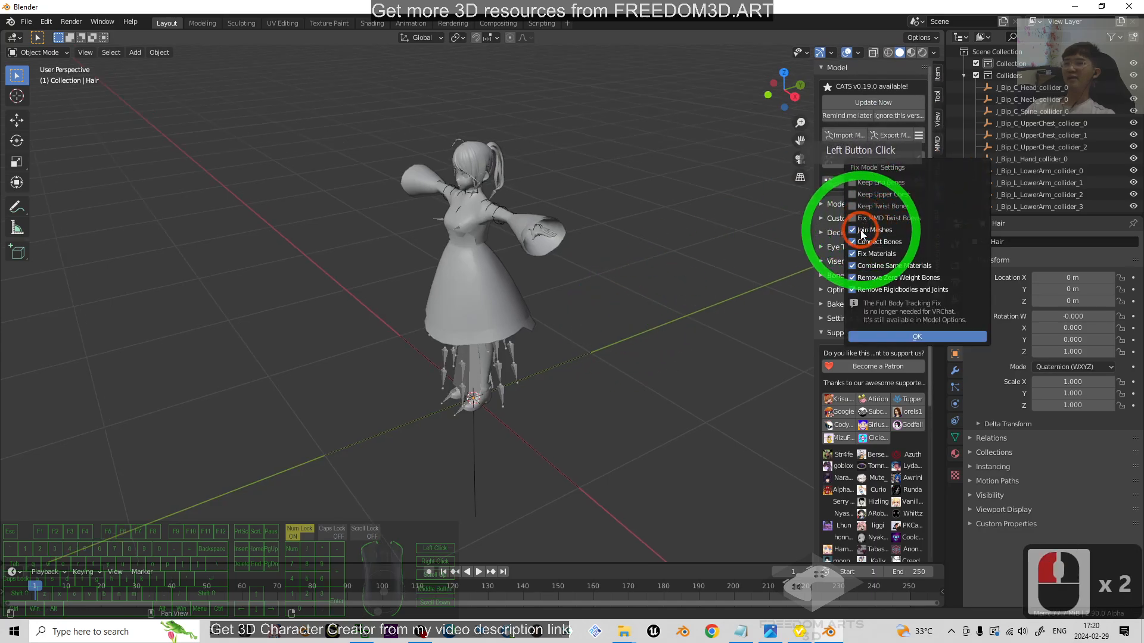
click(853, 242)
click(854, 253)
click(853, 266)
click(853, 277)
click(853, 289)
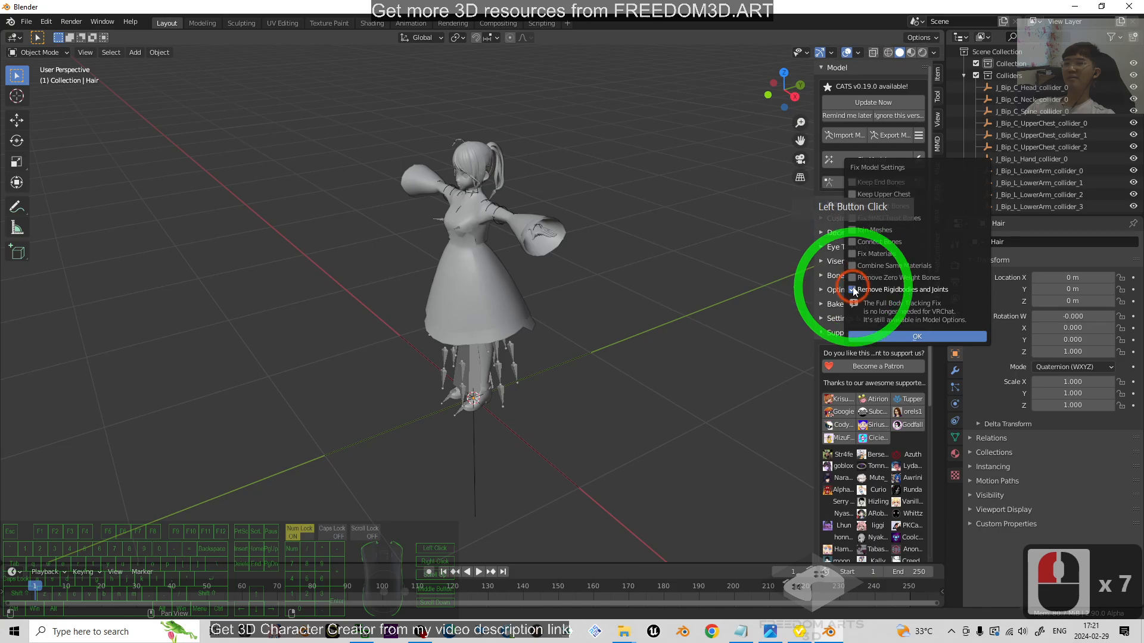
click(849, 254)
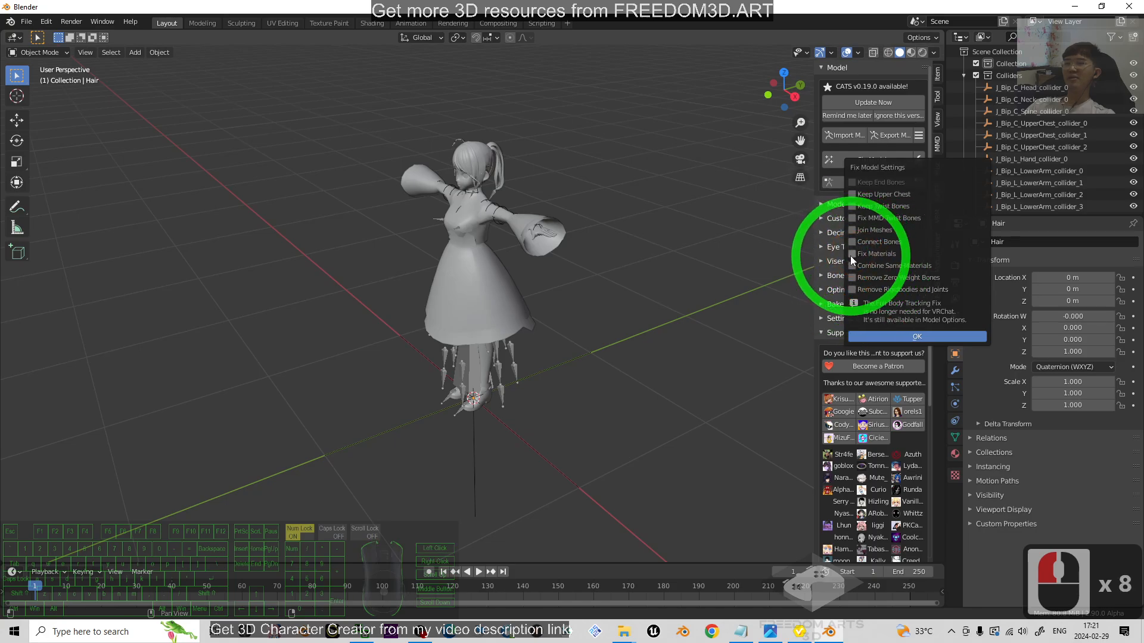
click(875, 336)
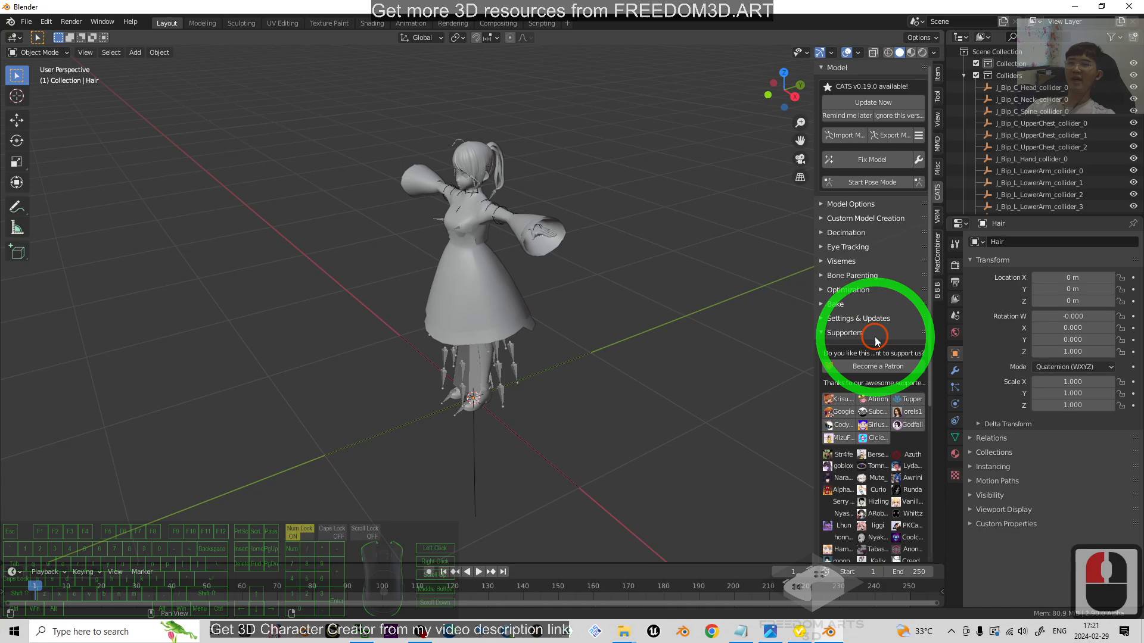
click(847, 161)
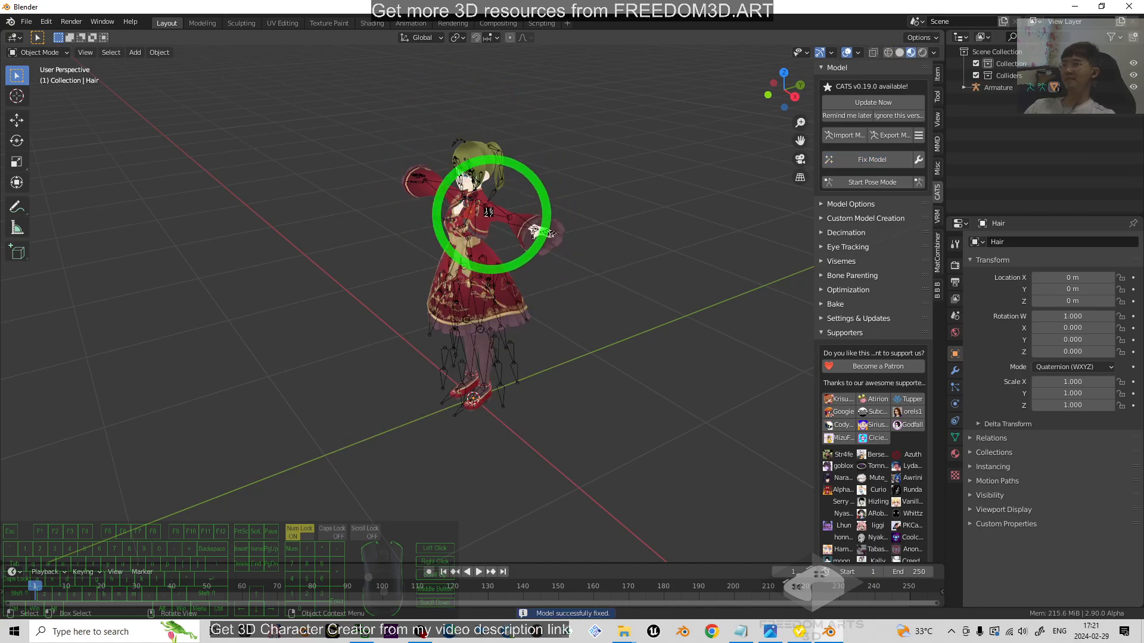
Examine the fixed character's face, outfit textures and armature bones up close and from several angles
scroll(542, 248, up, 2)
middle_drag(548, 324, 613, 209)
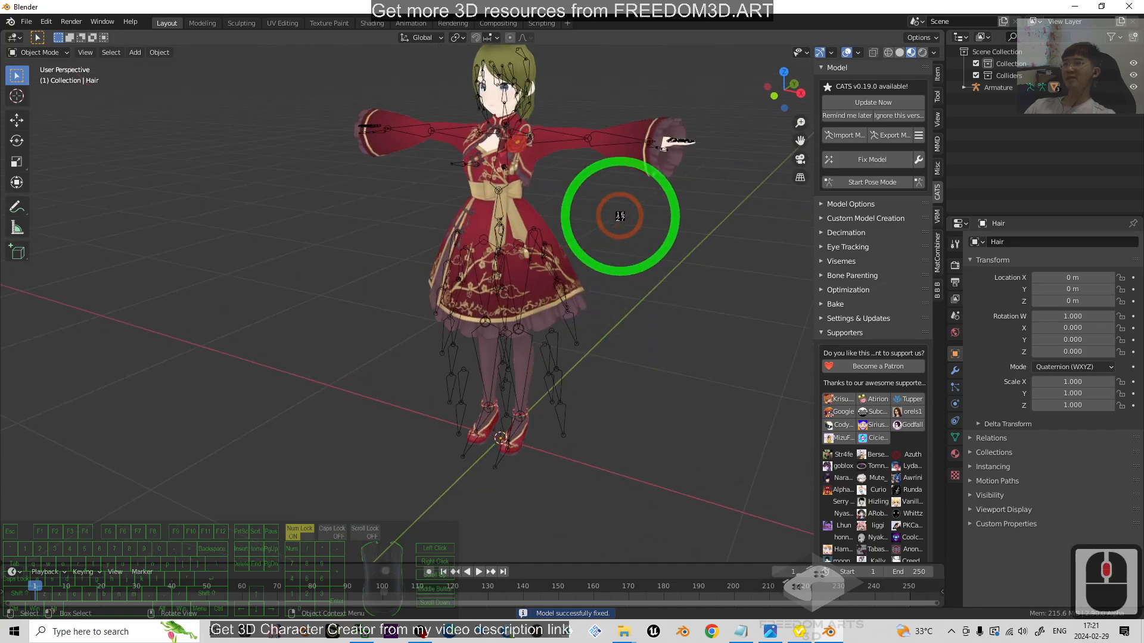
scroll(669, 173, up, 3)
shift+middle_drag(669, 173, 626, 381)
scroll(626, 382, down, 3)
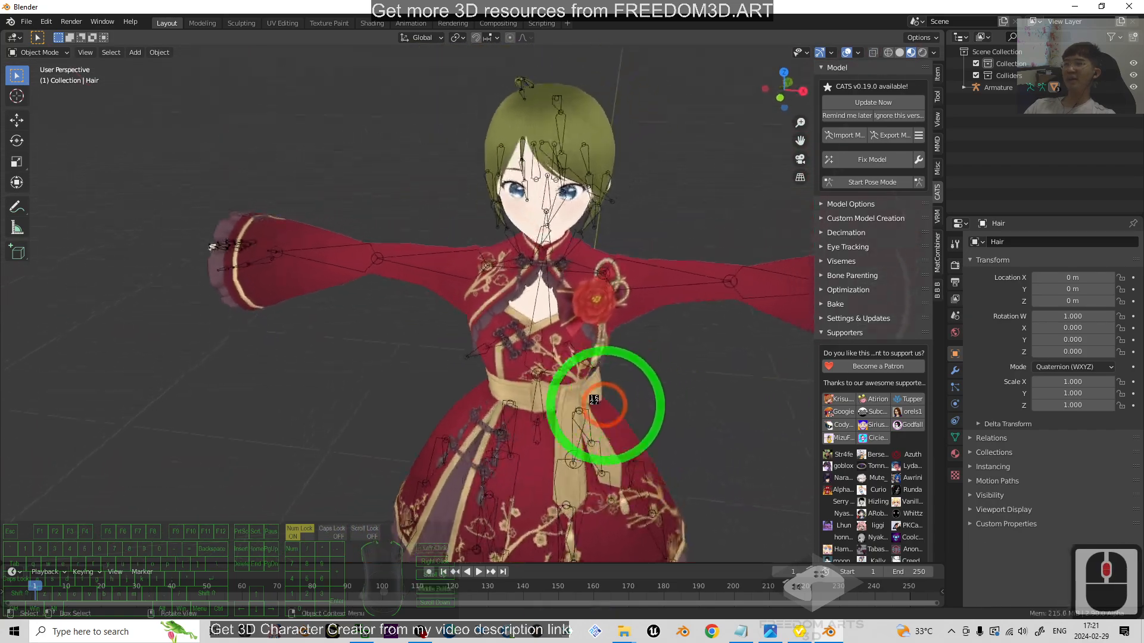
scroll(573, 293, down, 3)
scroll(573, 292, up, 5)
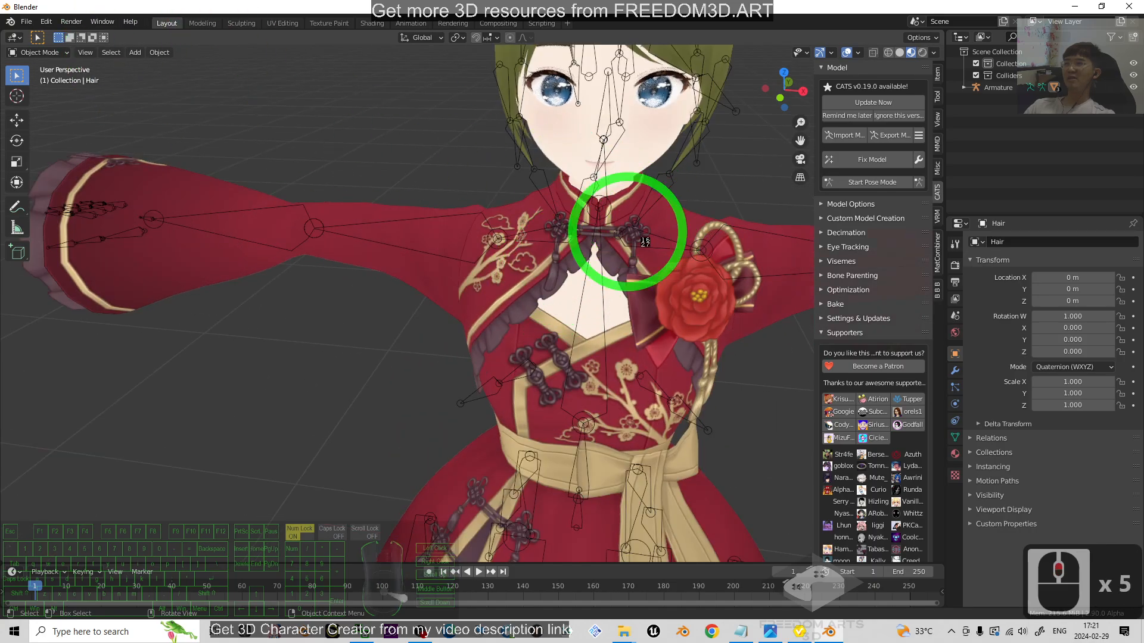
scroll(626, 217, down, 4)
middle_drag(650, 394, 602, 333)
drag(590, 20, 633, 4)
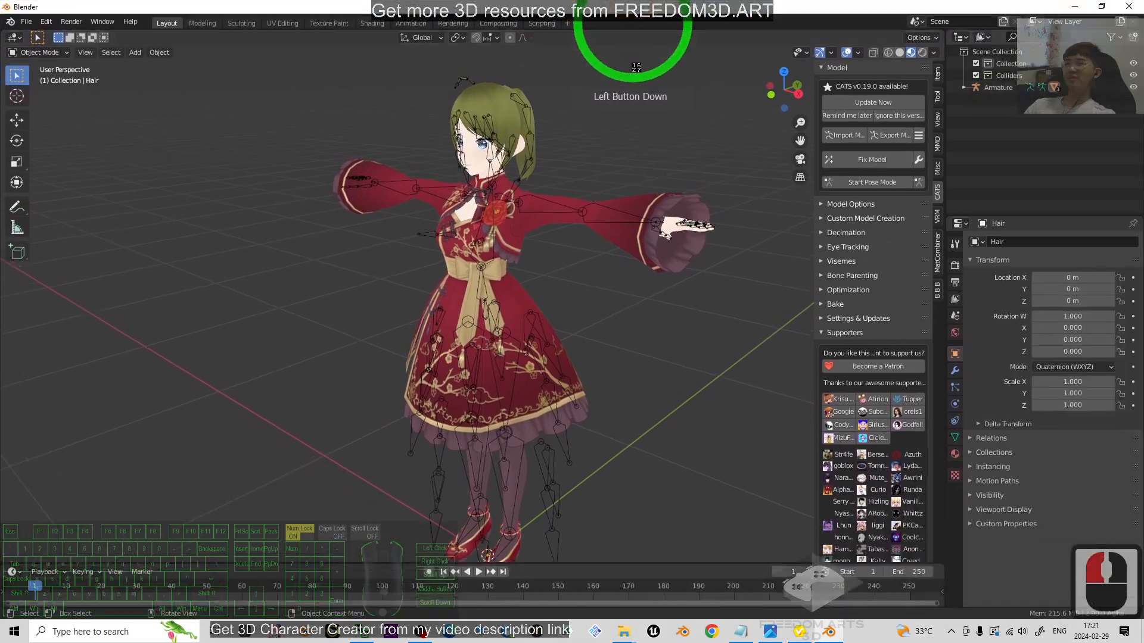
click(744, 637)
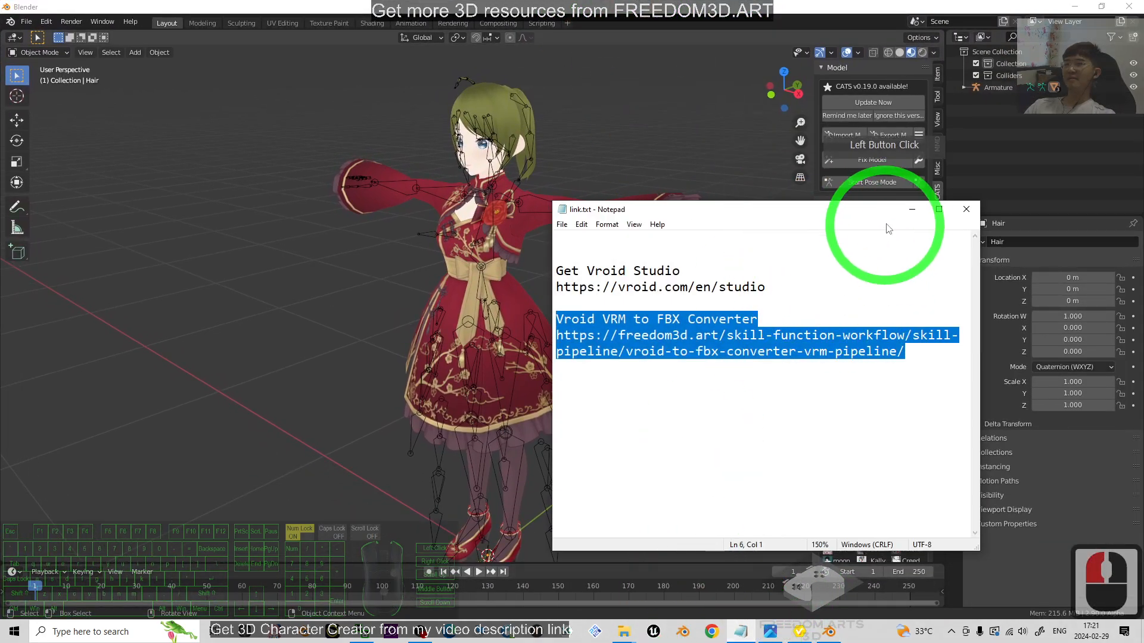
click(912, 210)
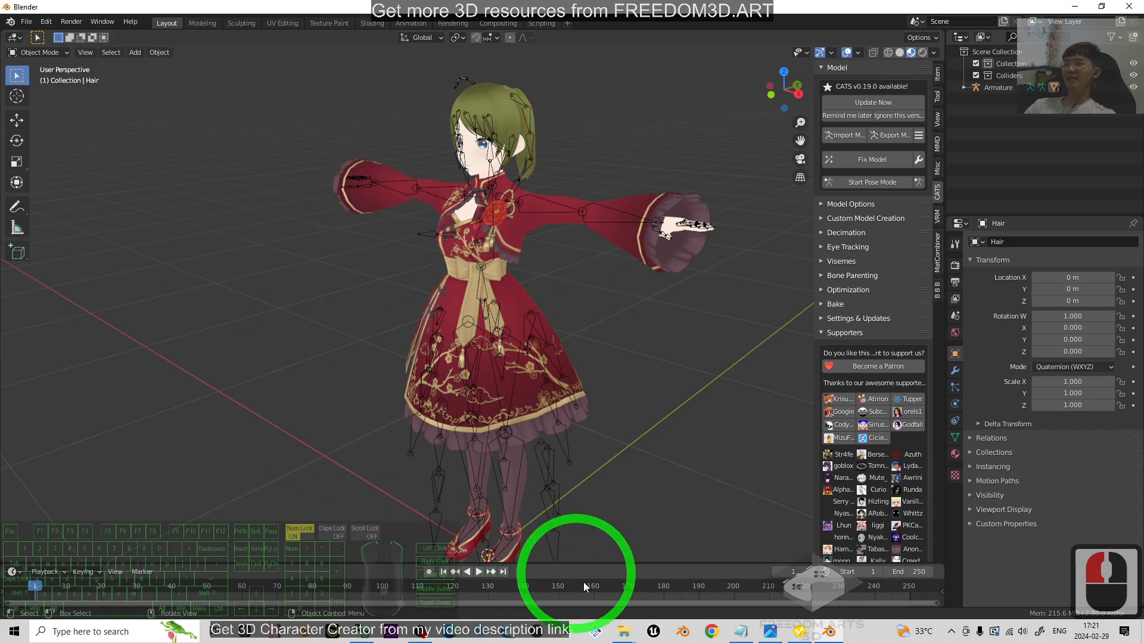
Copy the path of the desktop's cartoon01 folder from File Explorer and return to Blender
click(623, 633)
click(559, 588)
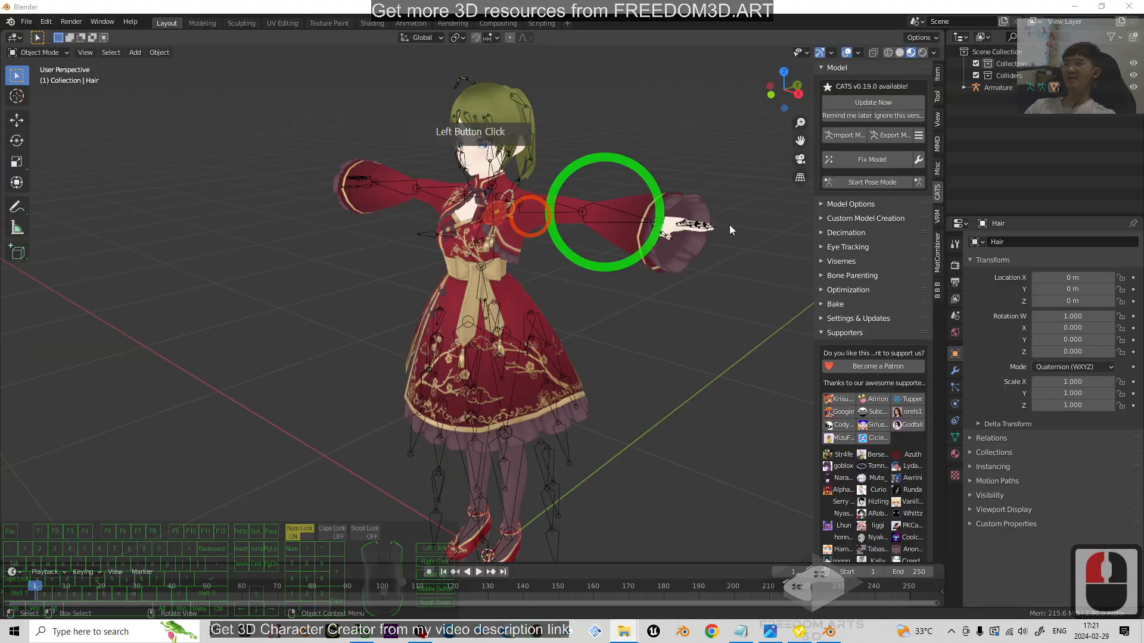
click(623, 632)
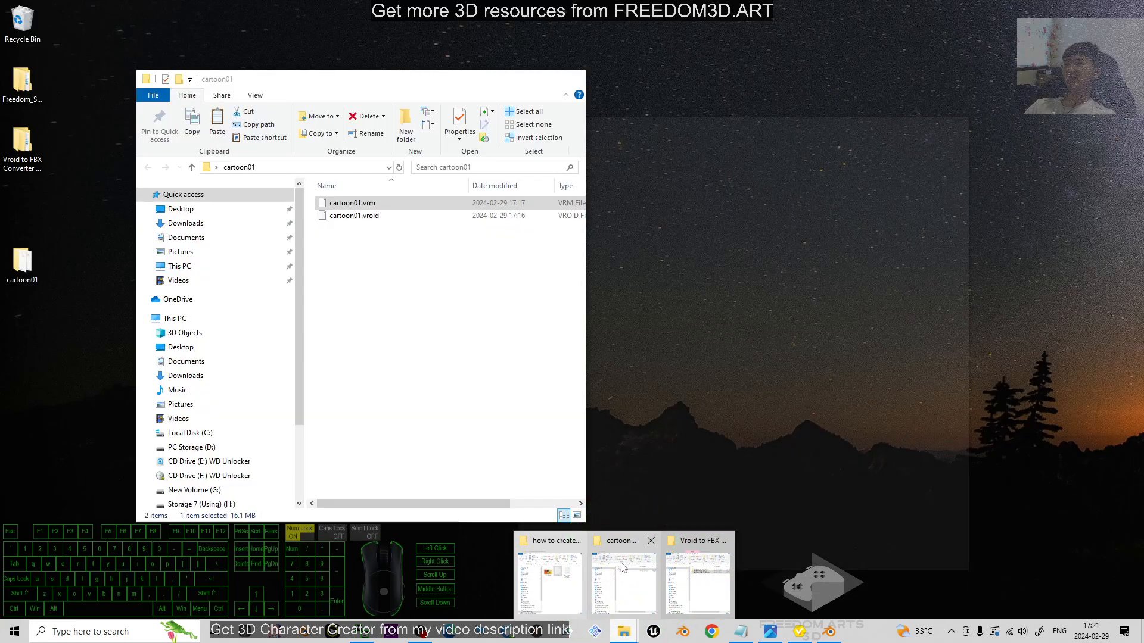
click(622, 560)
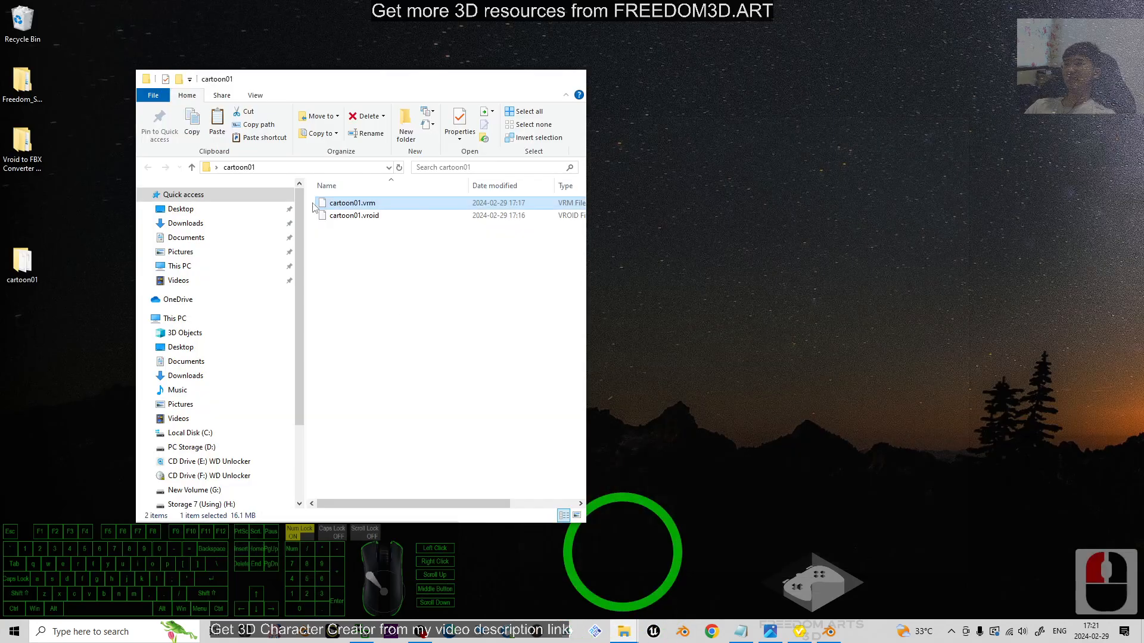
click(311, 167)
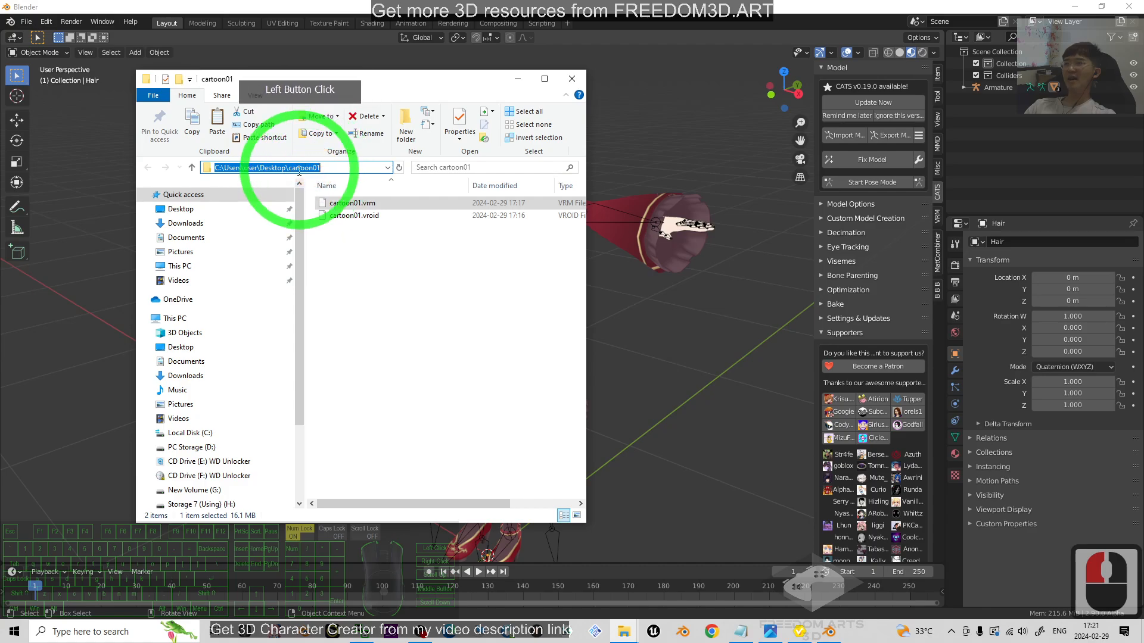
right_click(300, 168)
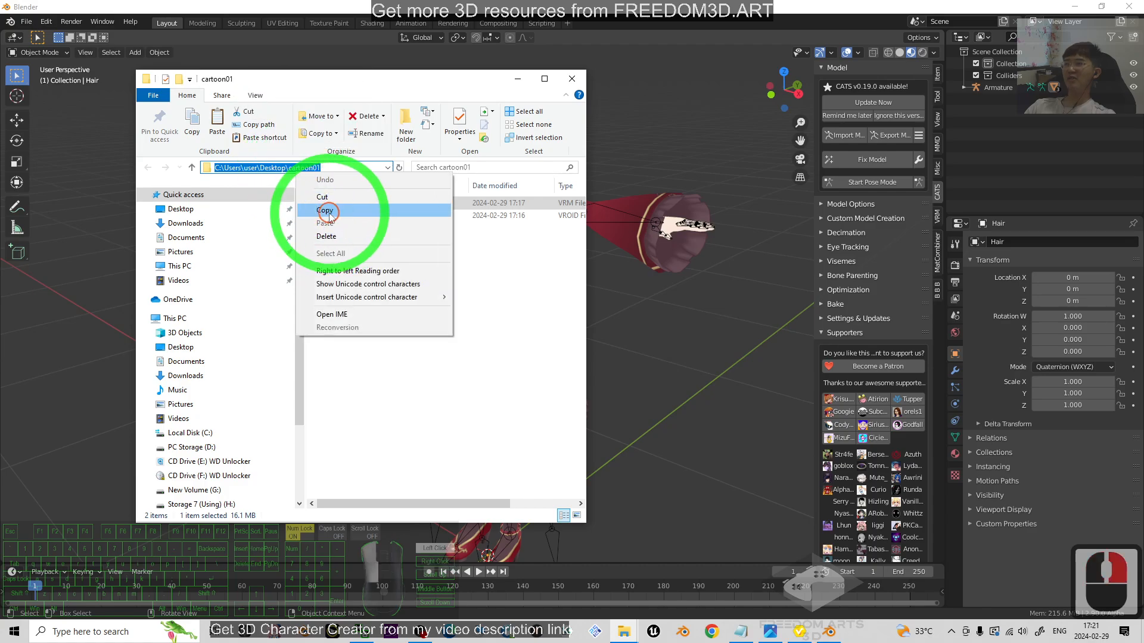
click(328, 213)
click(197, 9)
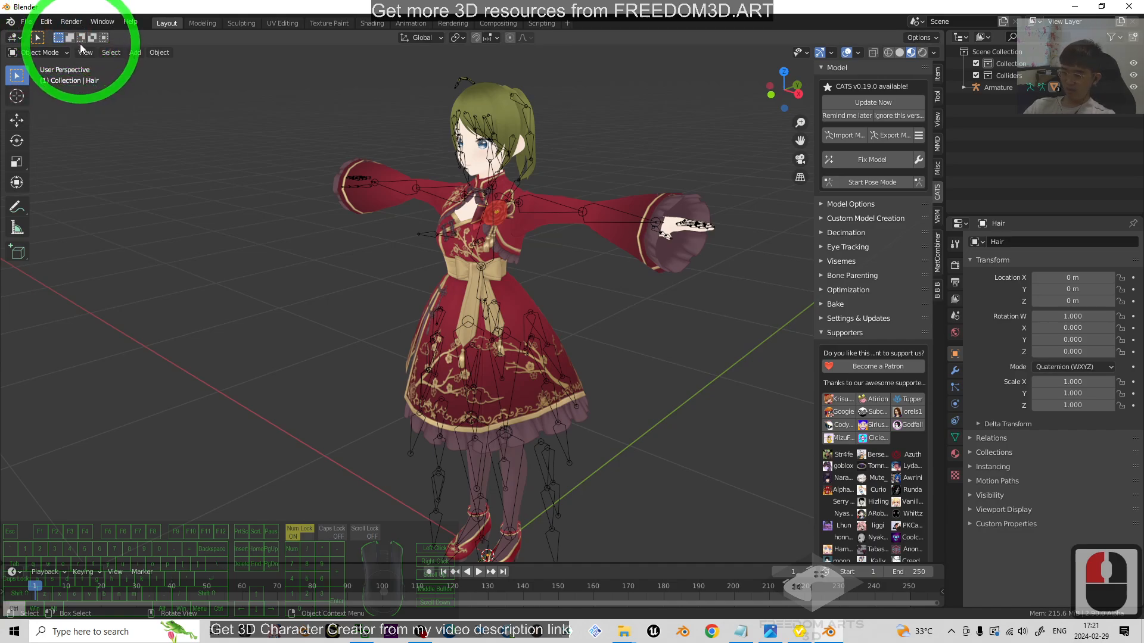
Save the project as cartoon01.blend in the desktop's cartoon01 folder
key(ctrl+shift+s)
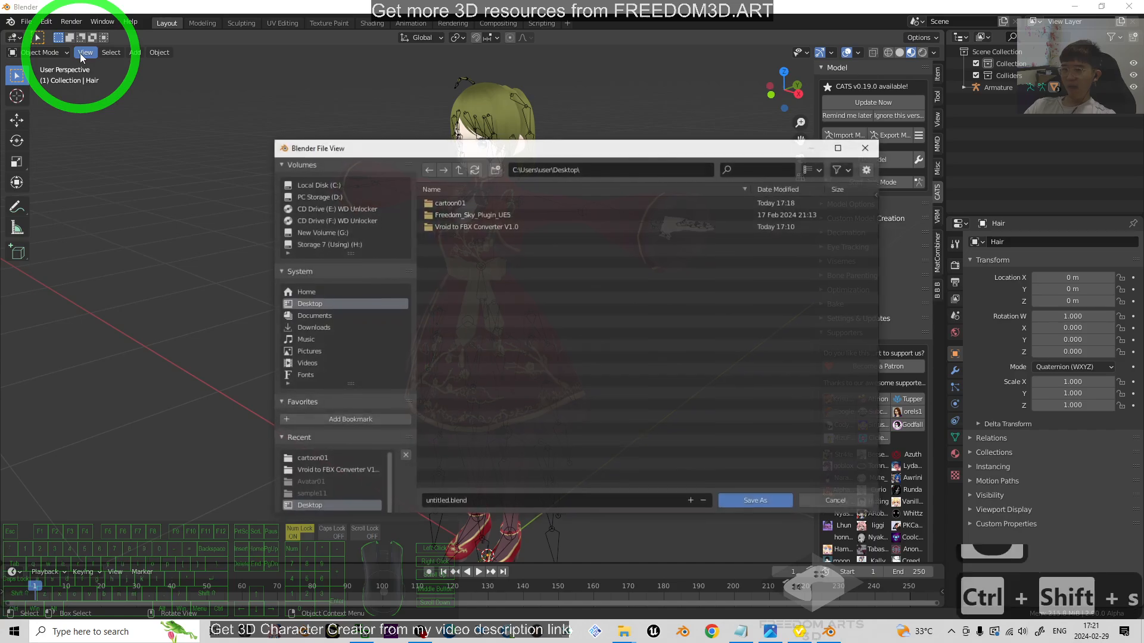
click(449, 202)
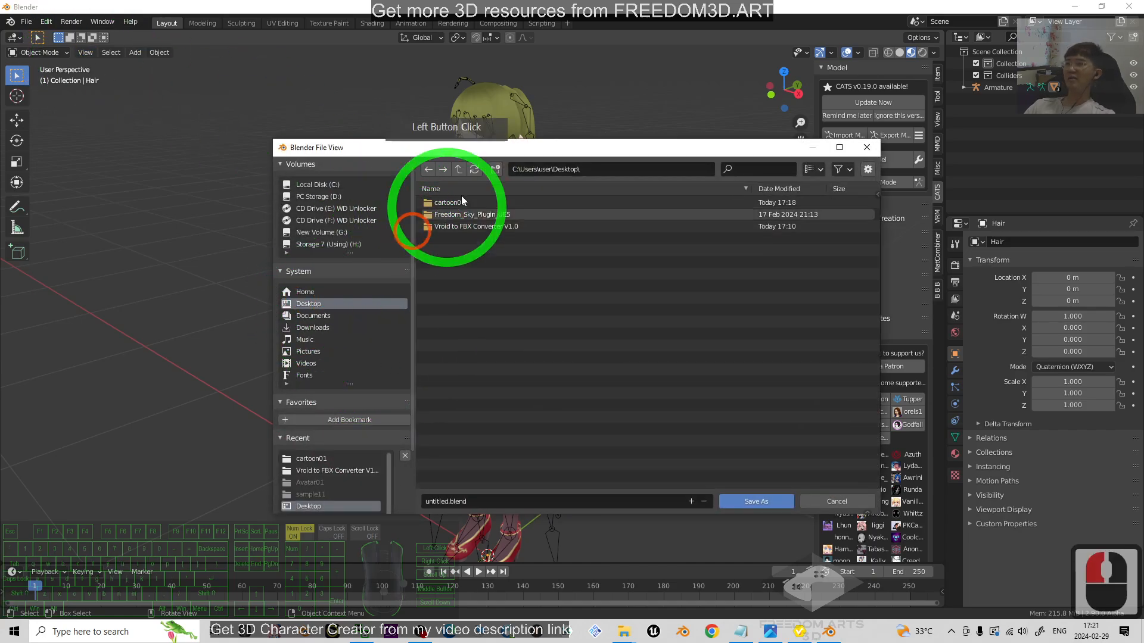
double_click(450, 203)
click(485, 499)
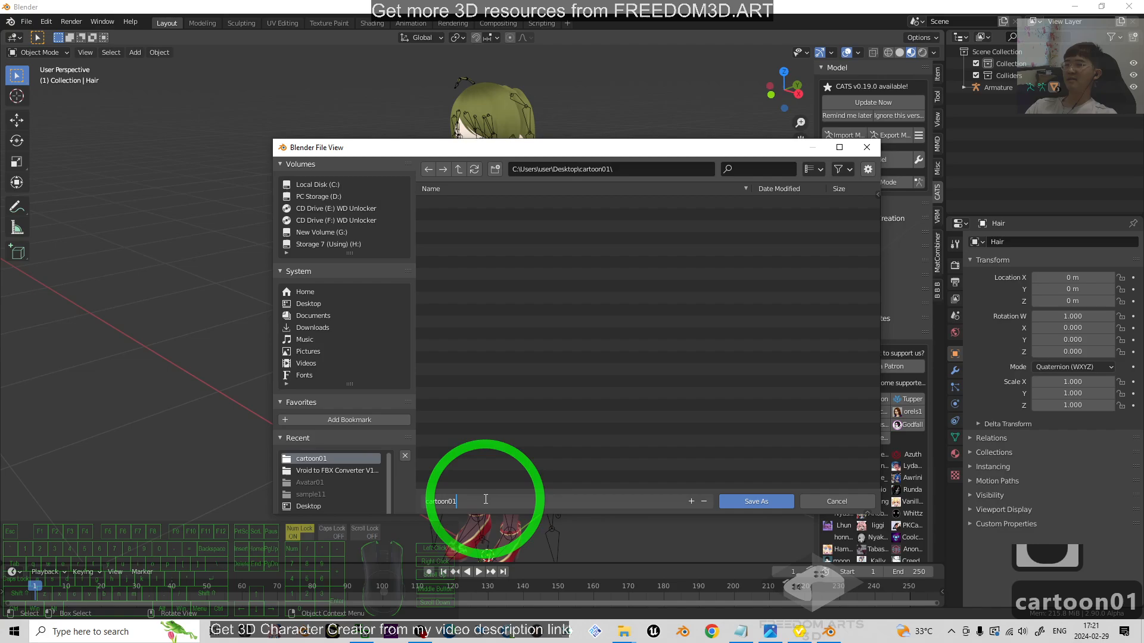
double_click(741, 501)
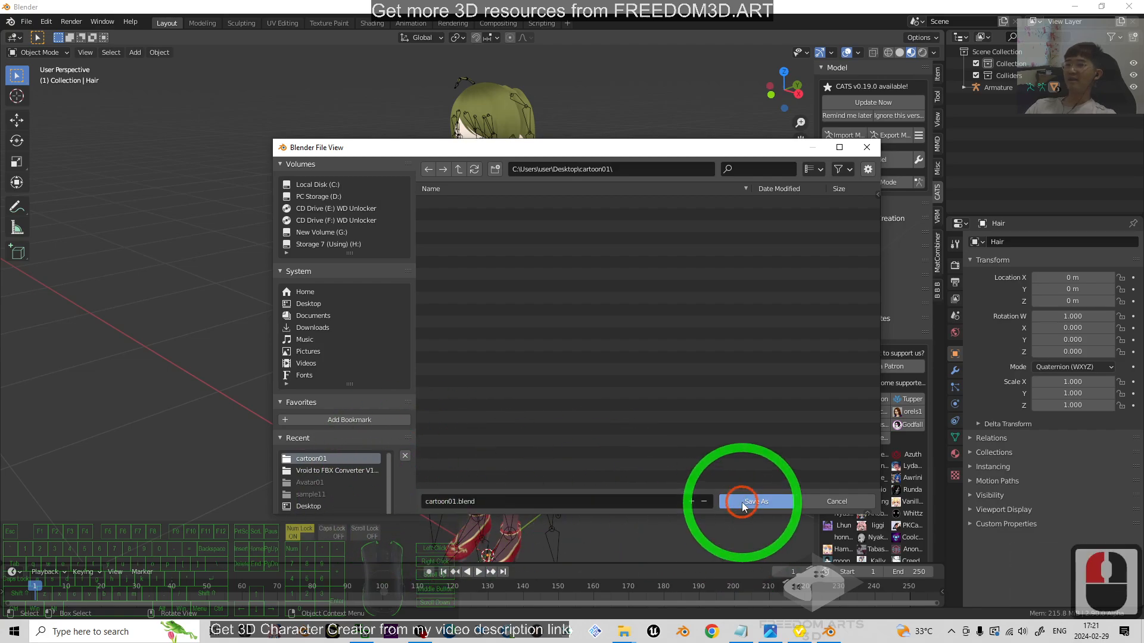
Check for the saved cartoon01.blend in the cartoon01 folder in File Explorer, and return to Blender
click(627, 635)
mouse_move(567, 572)
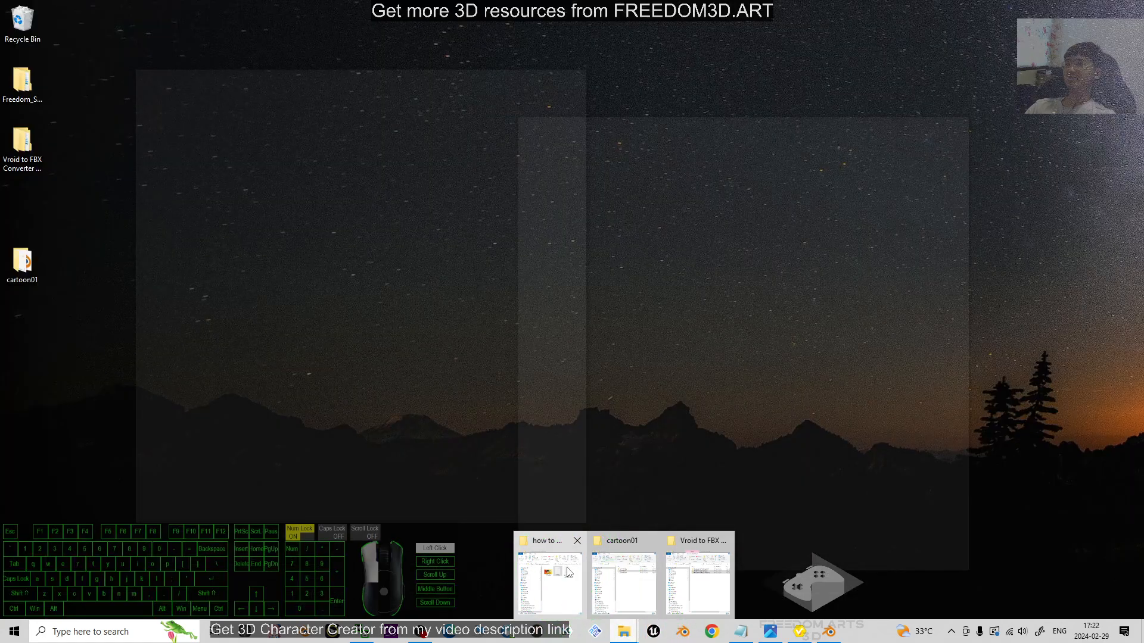
click(638, 570)
click(360, 219)
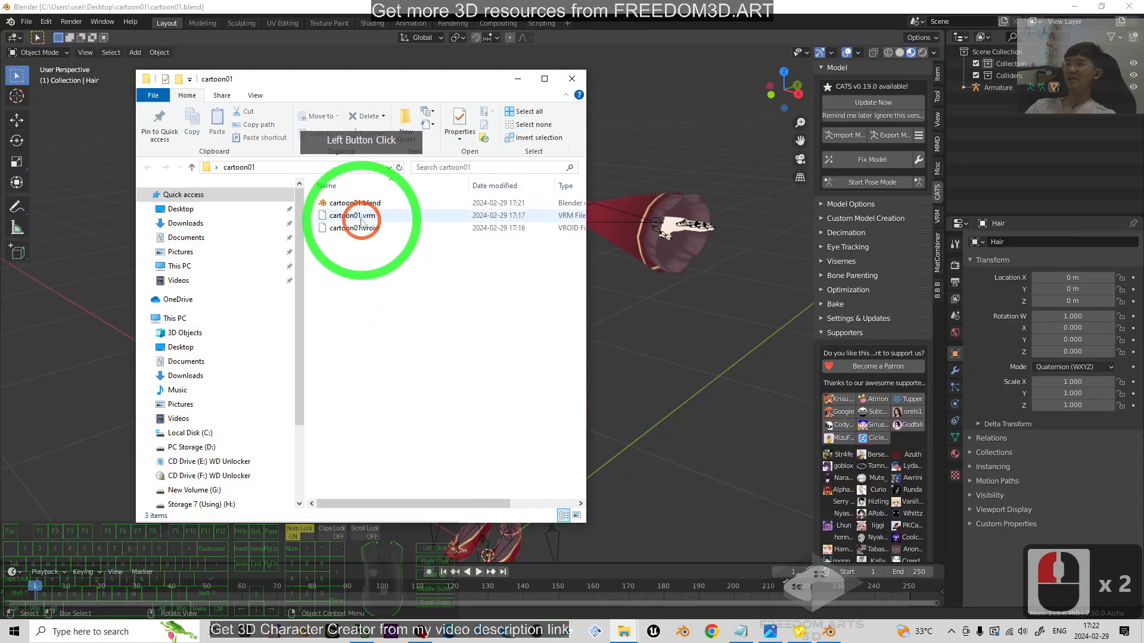
click(359, 205)
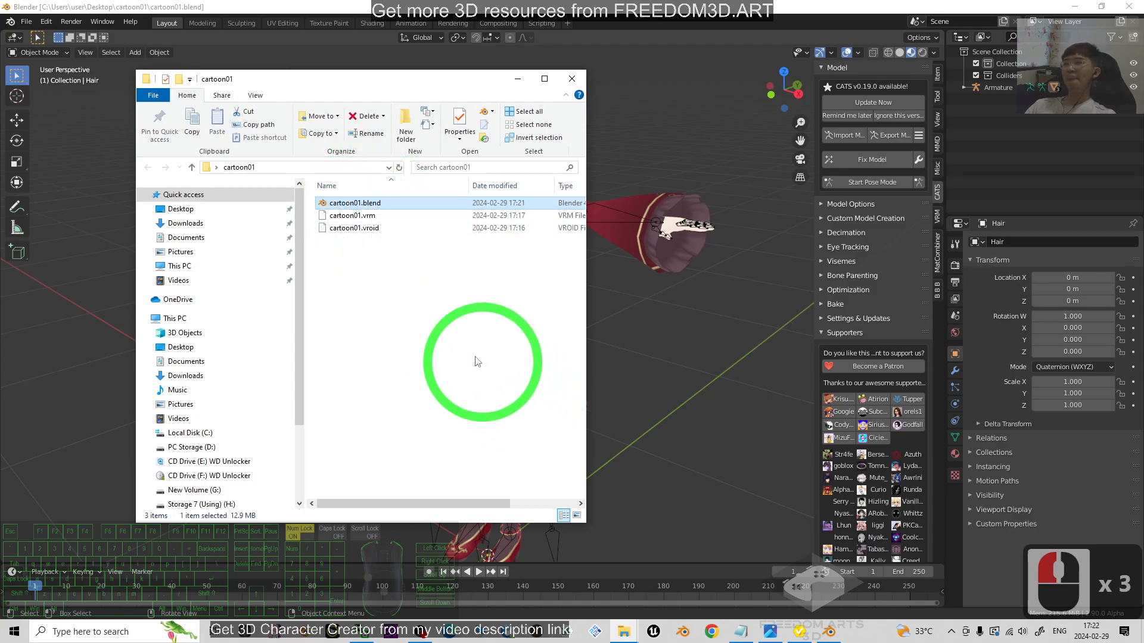
click(408, 16)
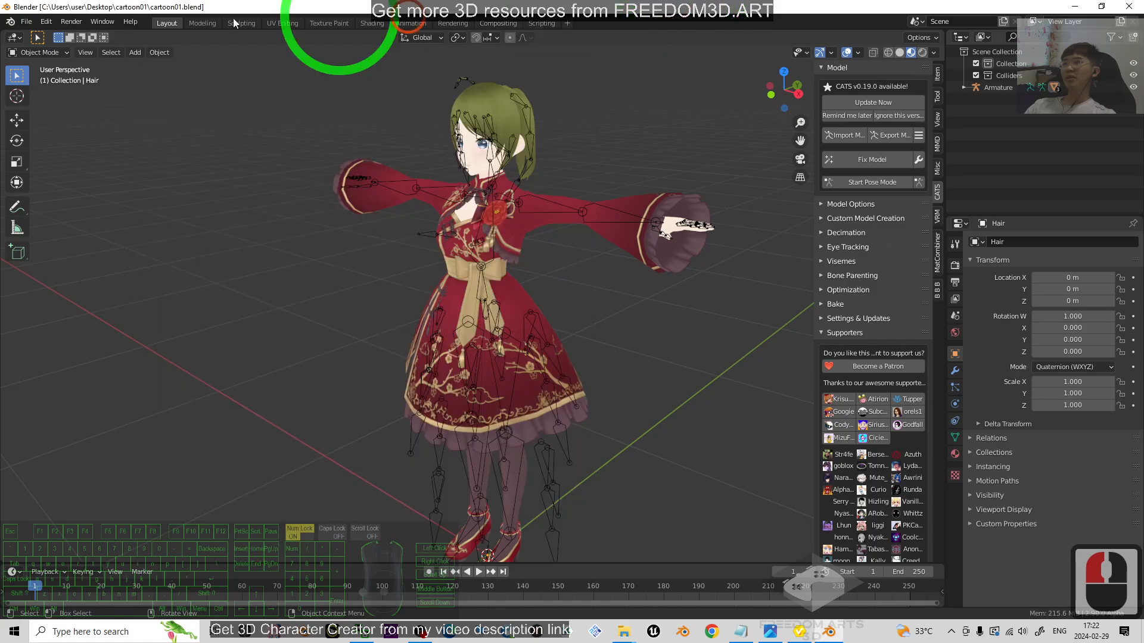
Export the character with the CATS model export as cartoon01.fbx in the cartoon01 folder, with the path mode set to Copy
click(26, 23)
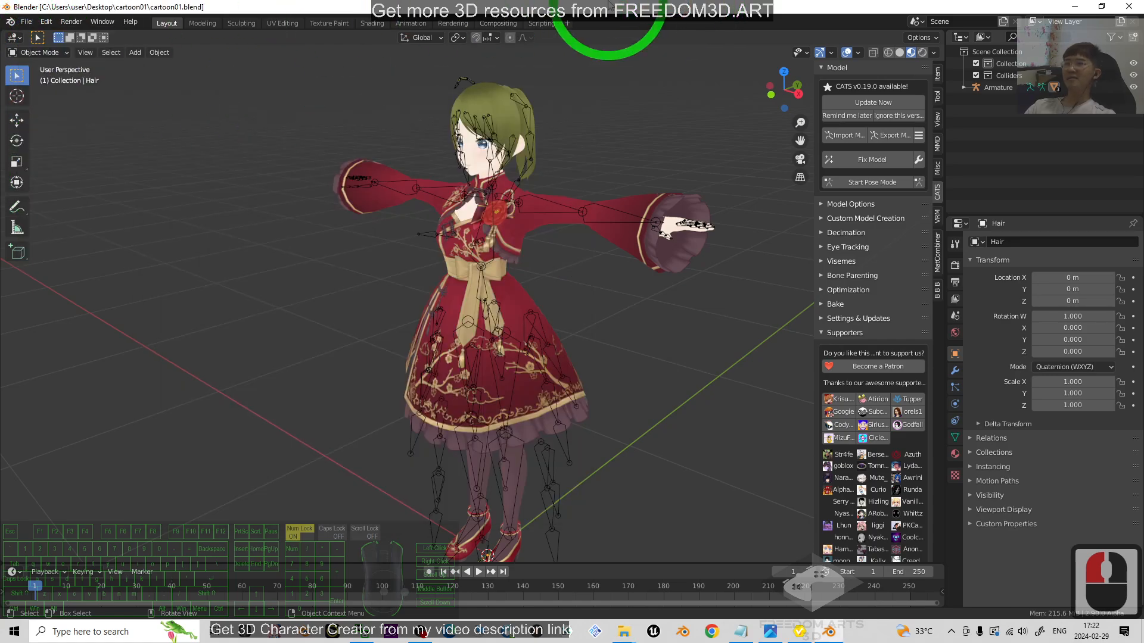
click(854, 138)
click(887, 138)
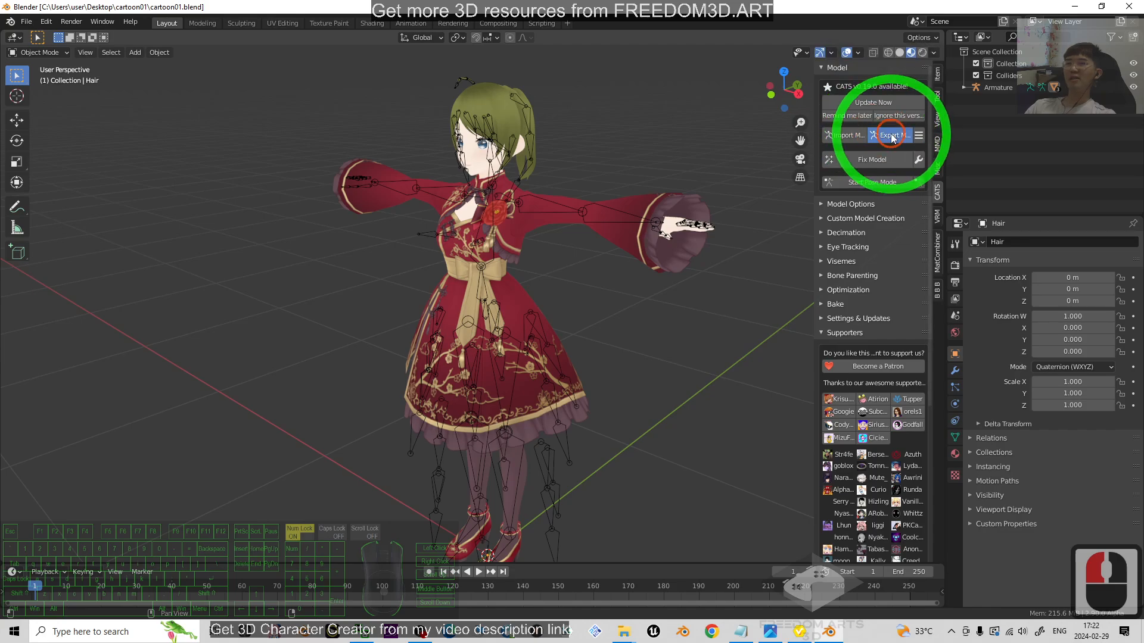
click(880, 279)
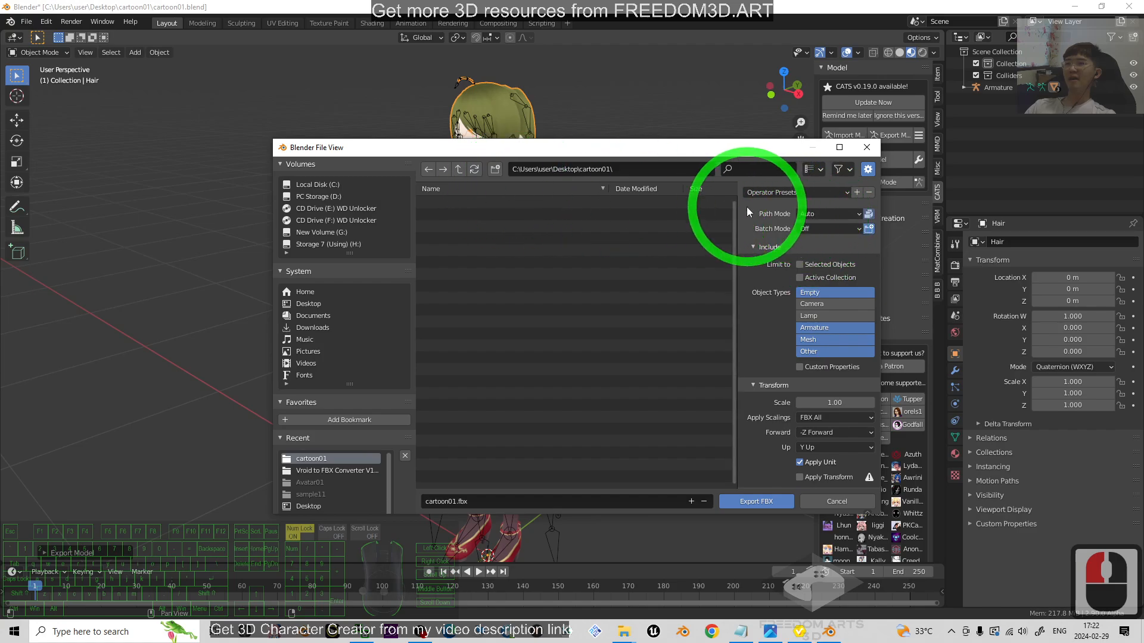
click(792, 213)
click(816, 256)
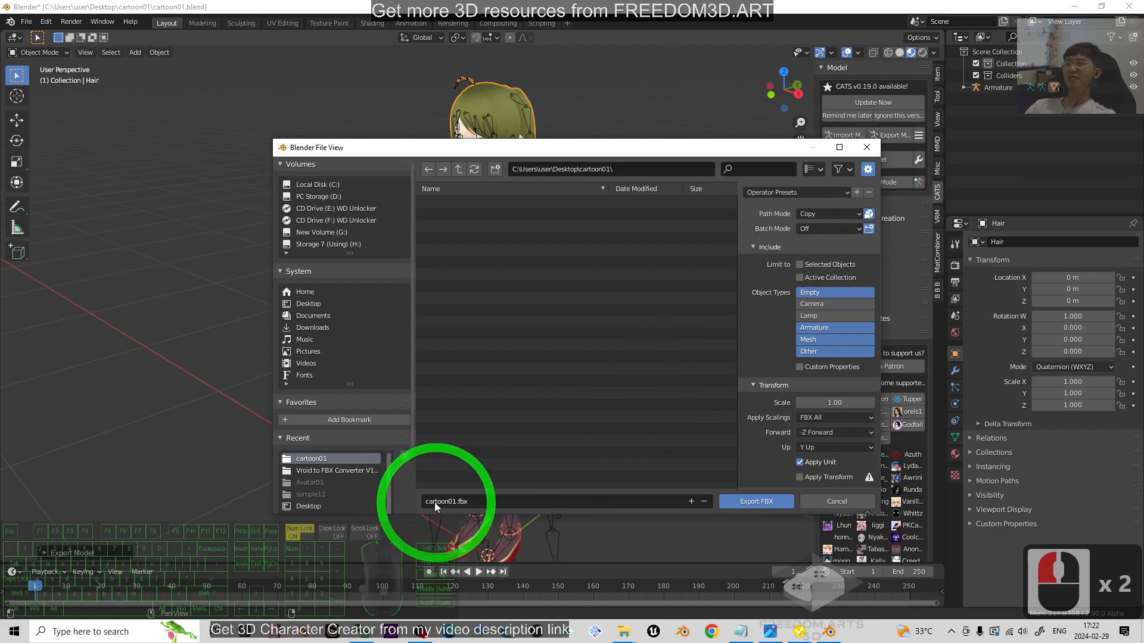
click(741, 500)
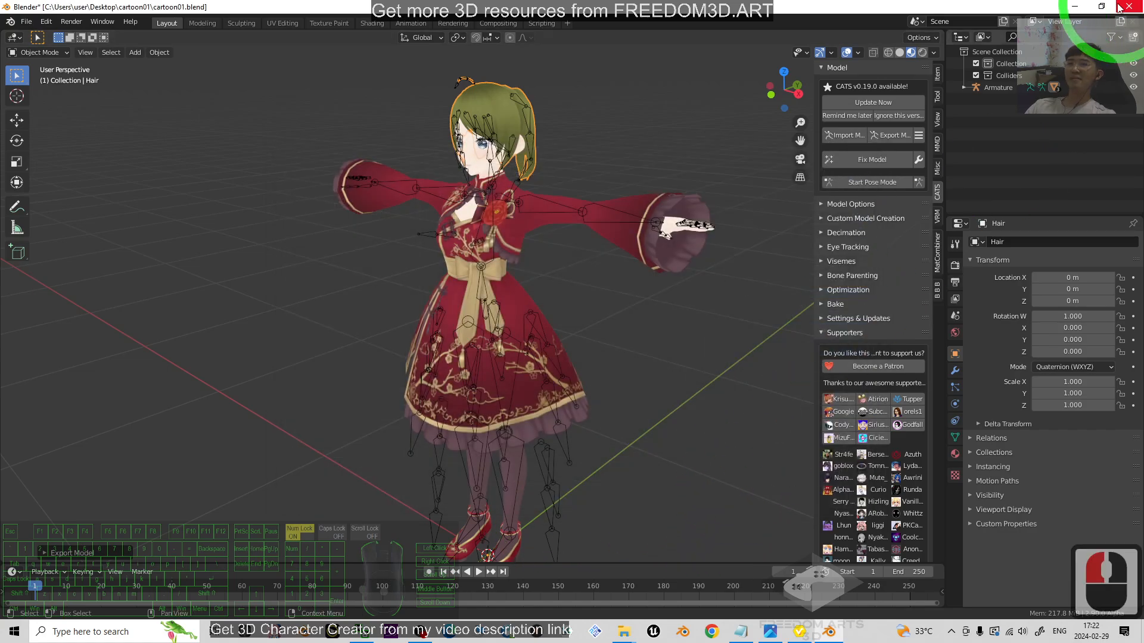
Minimize Blender and check for the exported cartoon01.fbx in the cartoon01 folder
click(1074, 6)
click(403, 298)
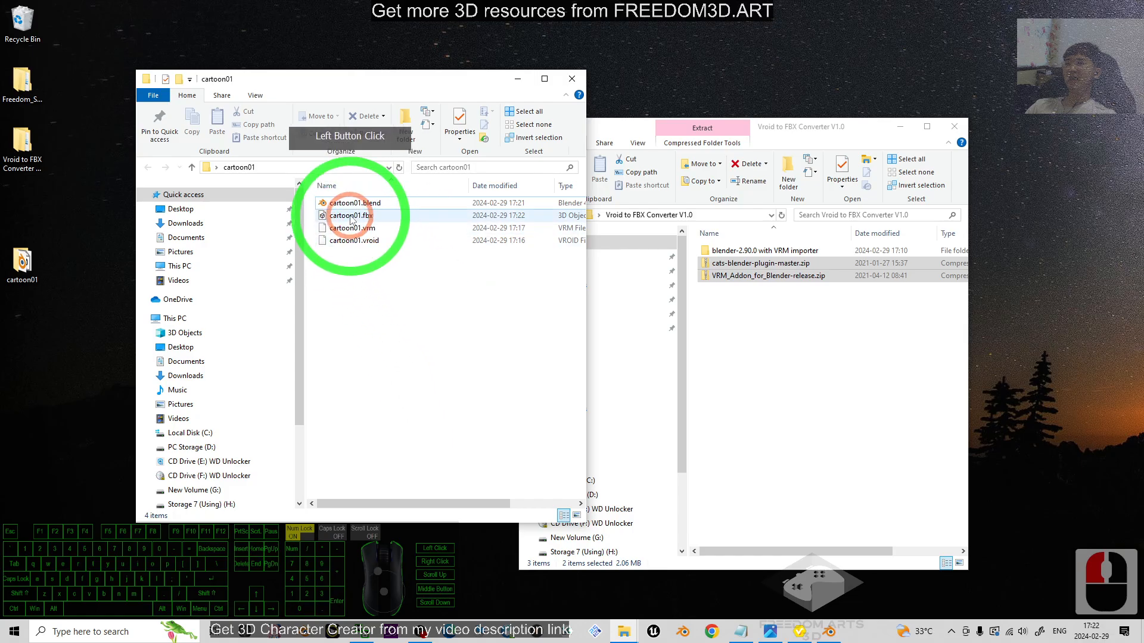
click(350, 215)
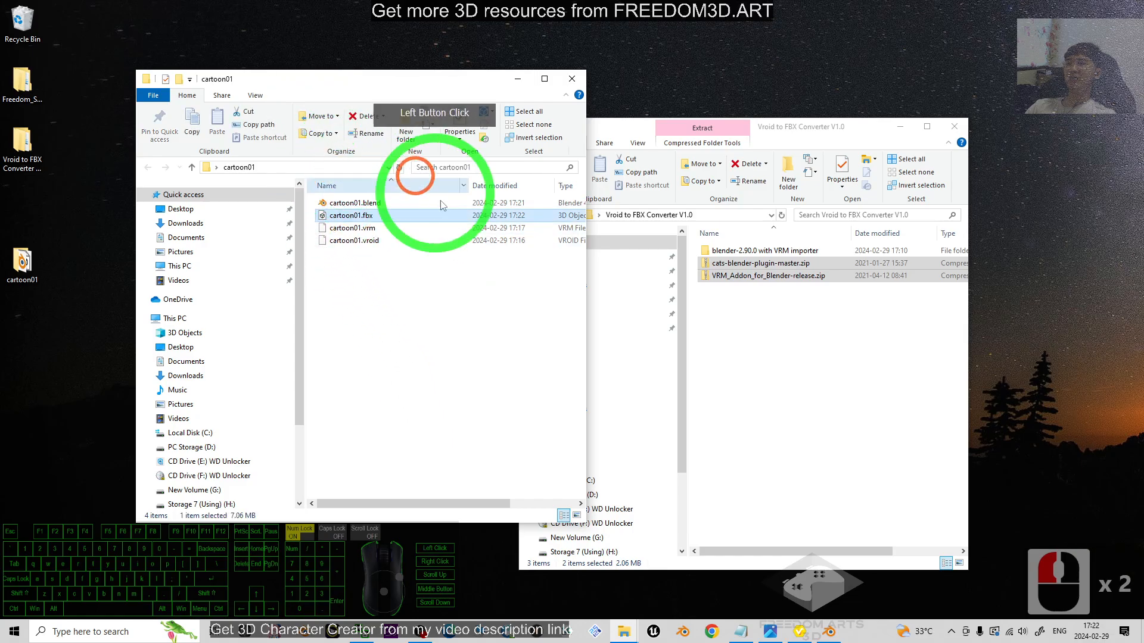
click(801, 632)
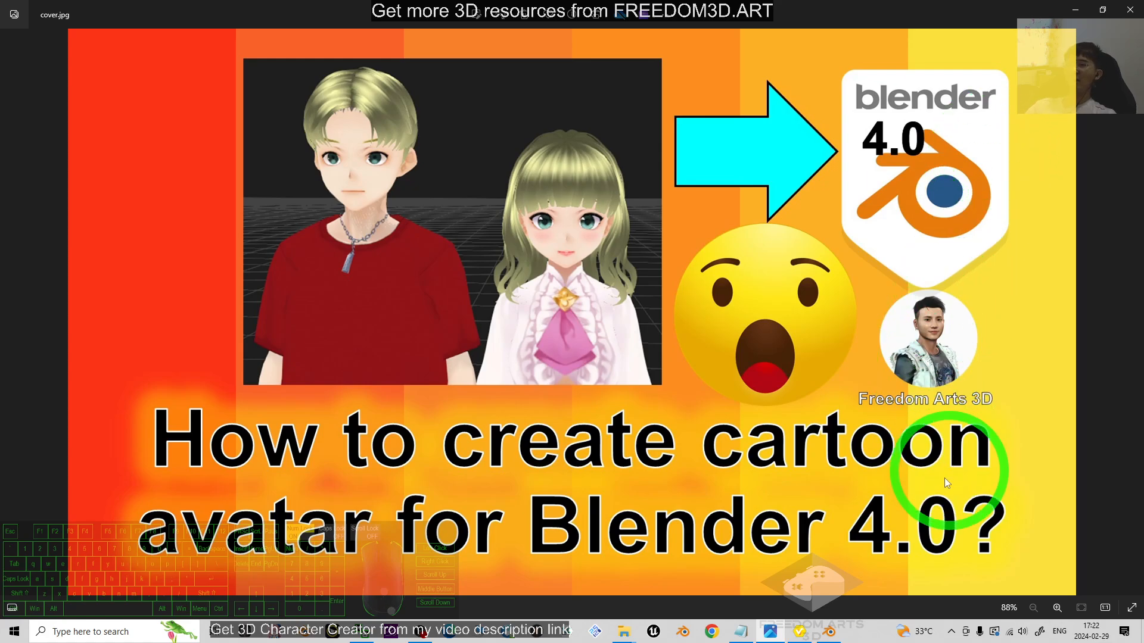
click(1096, 11)
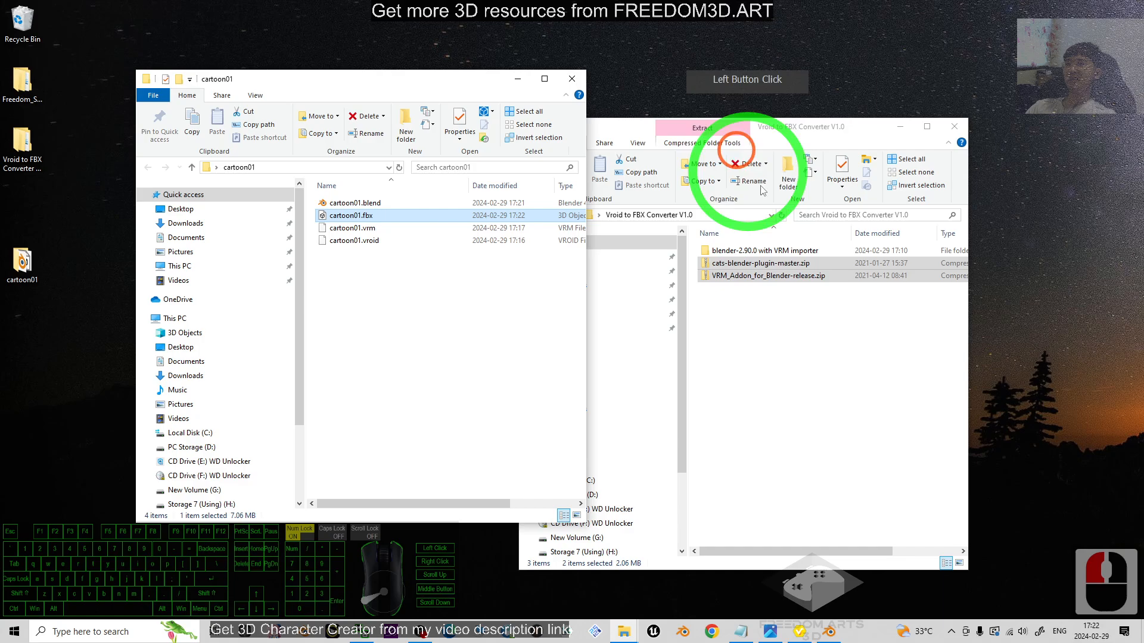
Close the Vroid to FBX Converter V1.0 folder window and locate cartoon01.blend in the cartoon01 folder
click(493, 322)
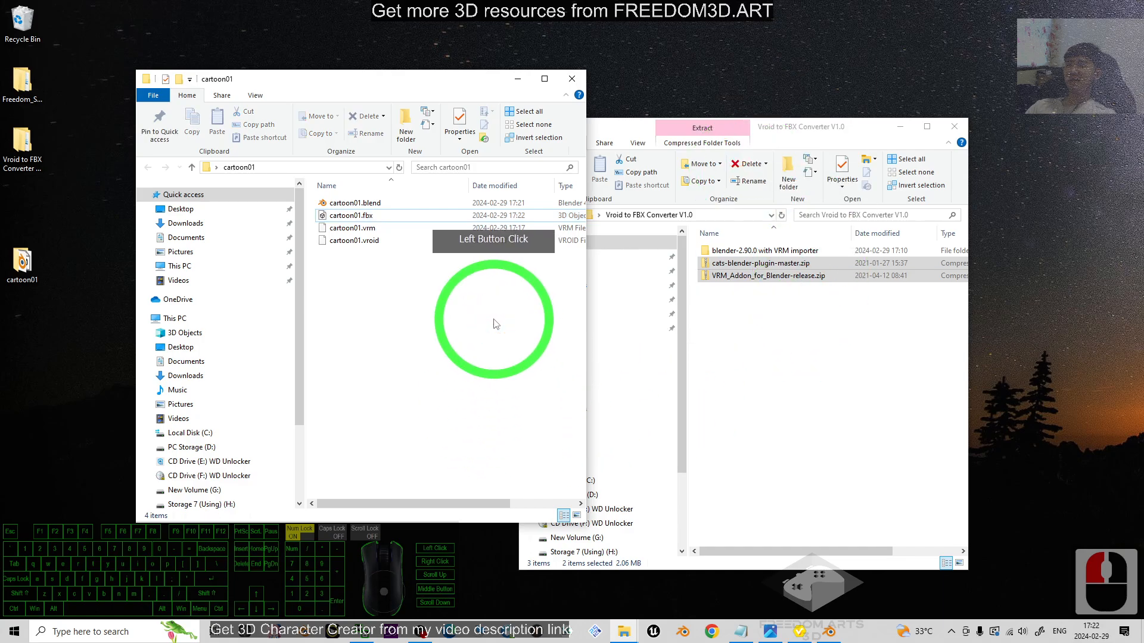
click(351, 203)
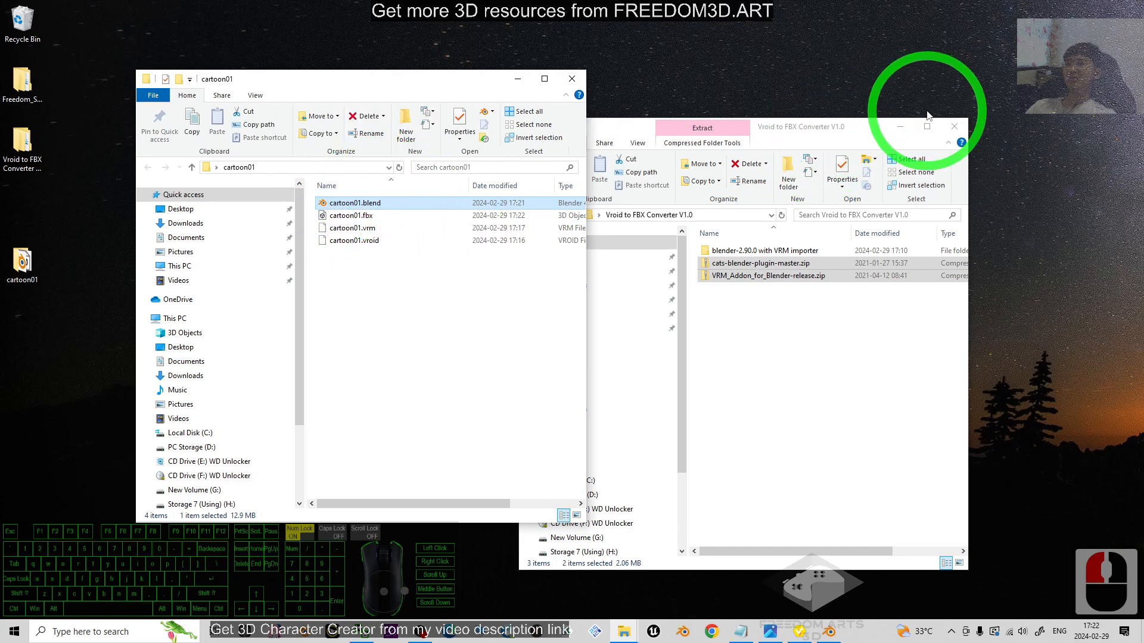
click(954, 126)
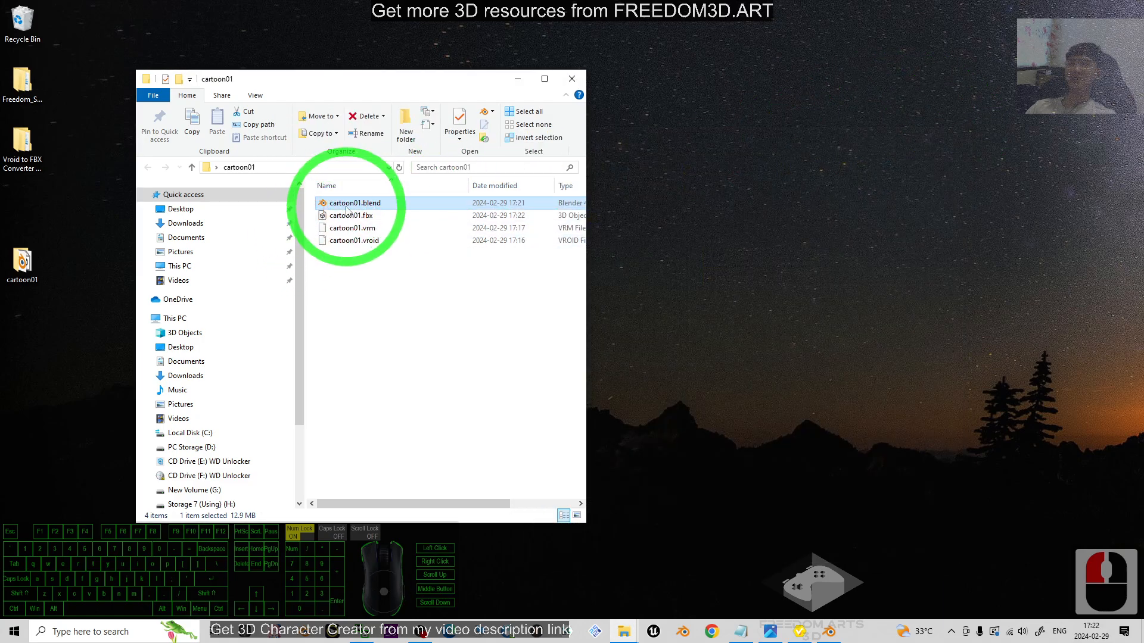
click(475, 401)
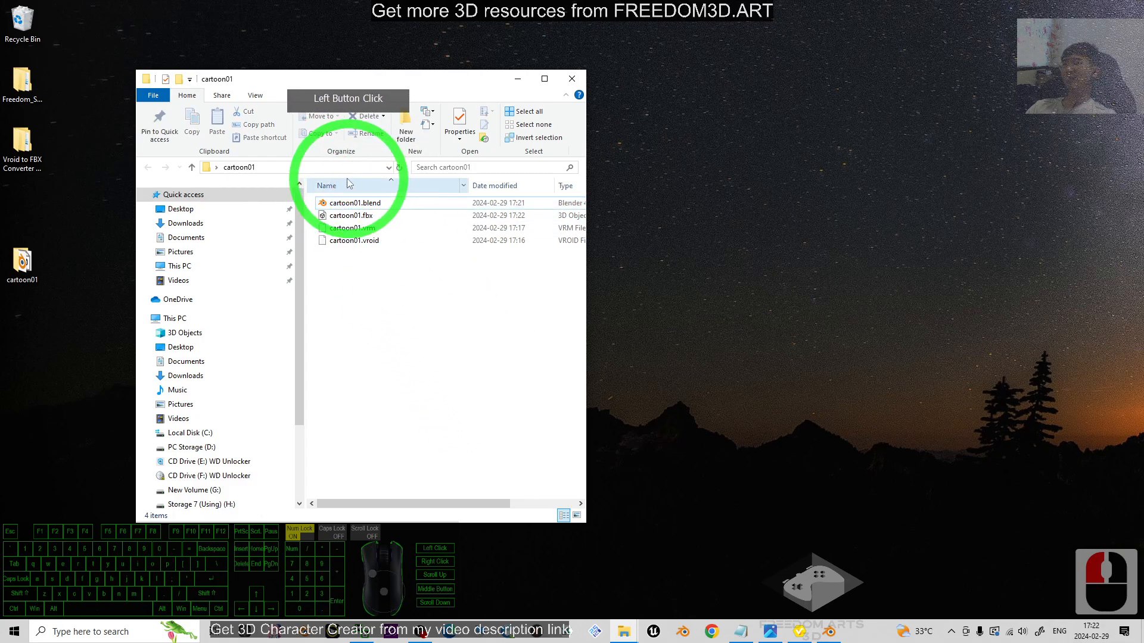
click(357, 203)
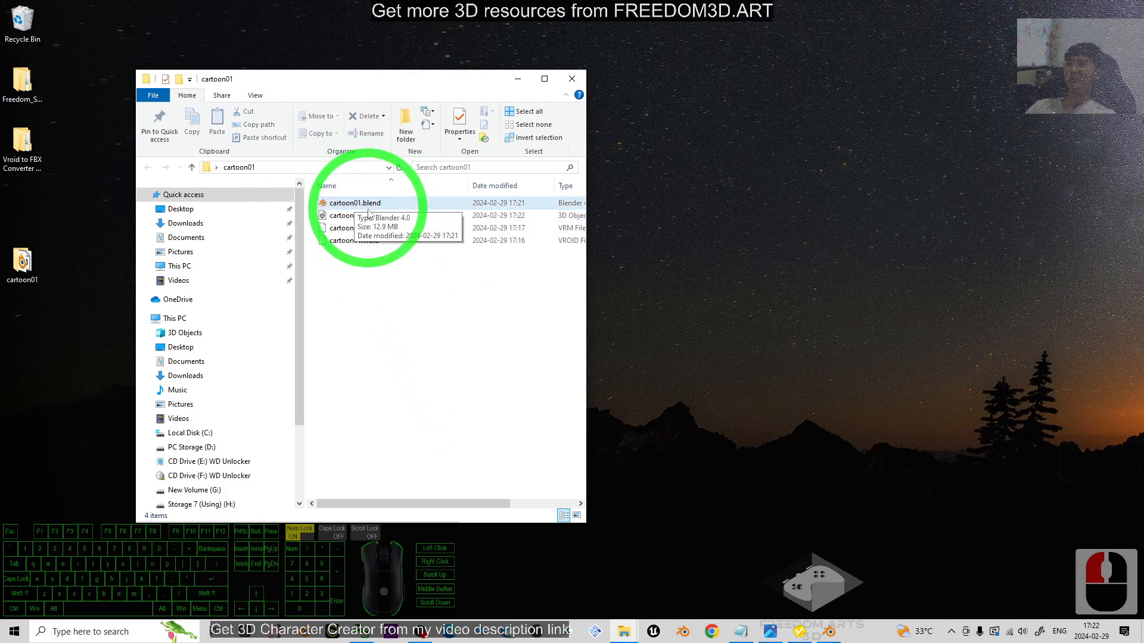
click(443, 255)
Switch back to Blender and close it, saving the changes to cartoon01
click(829, 631)
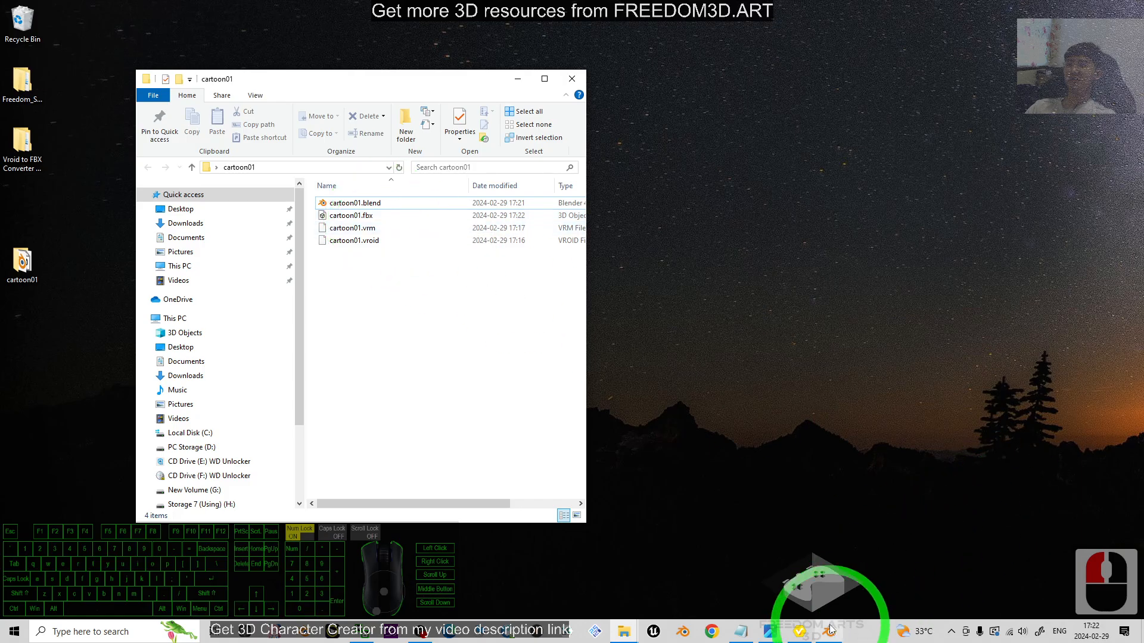
click(582, 268)
click(327, 375)
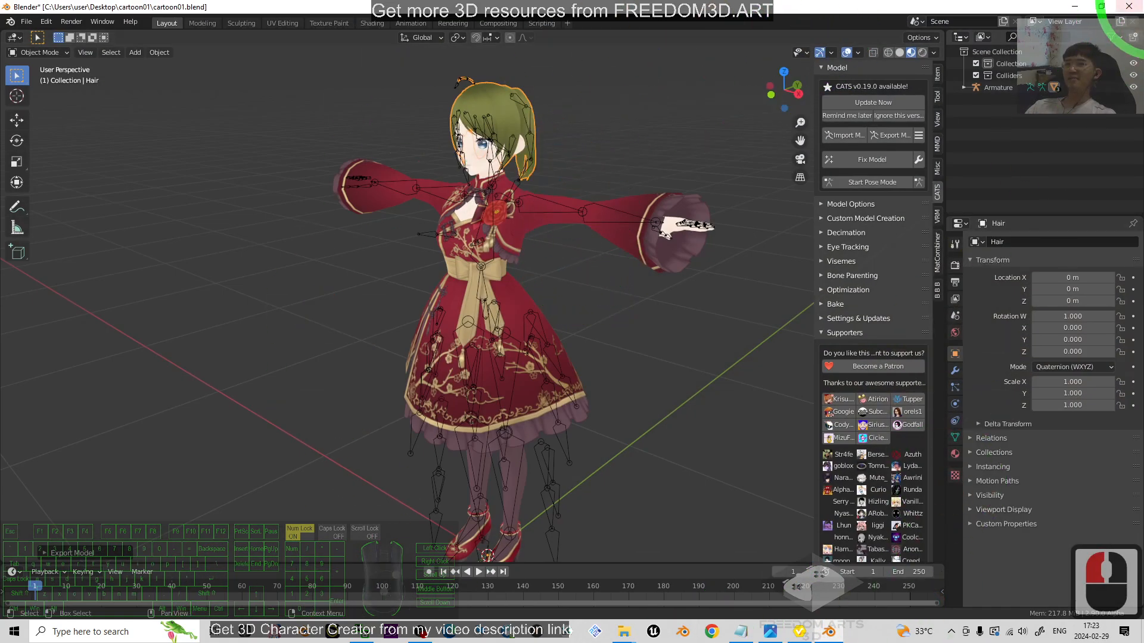
click(1138, 7)
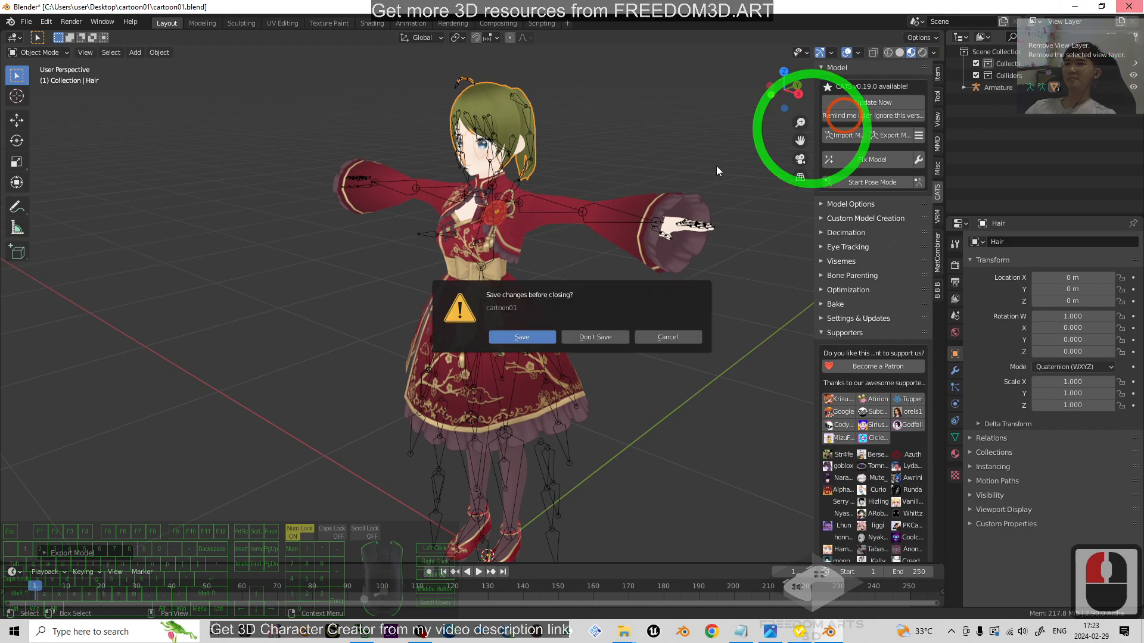
click(511, 332)
Open cartoon01.blend from the cartoon01 folder in Blender 4.0 and inspect the character's textured outfit
double_click(337, 228)
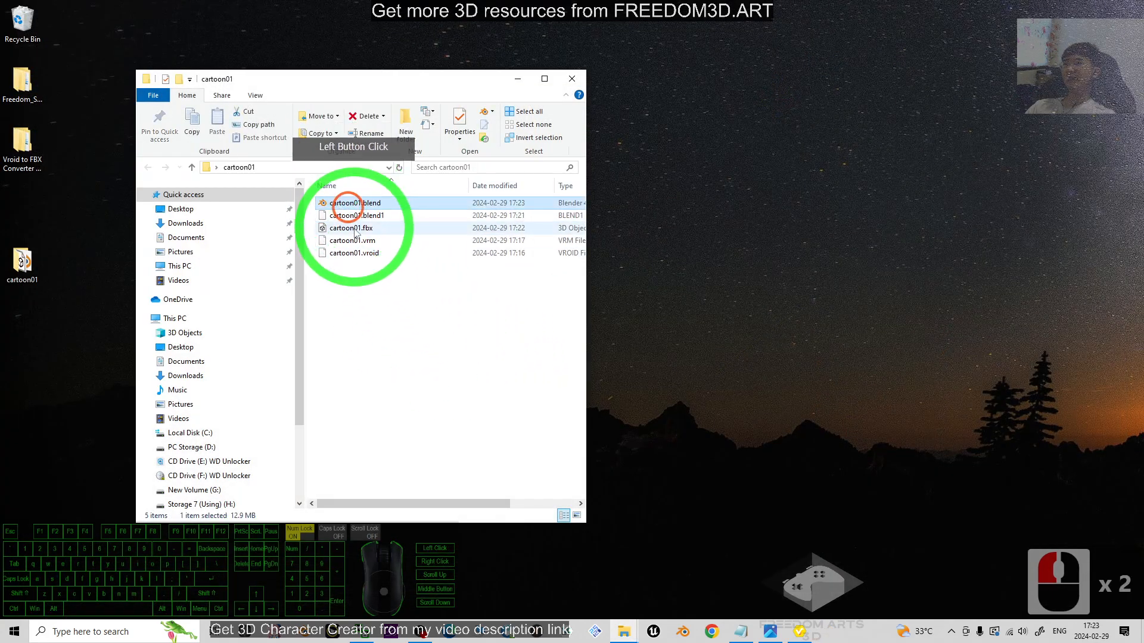
click(346, 203)
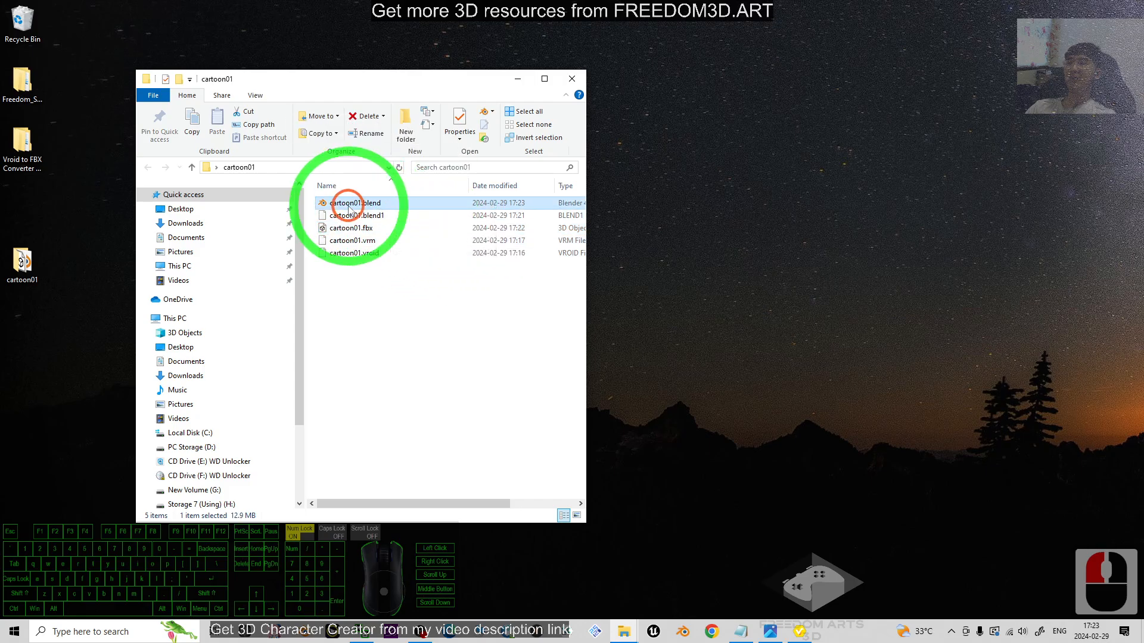
double_click(366, 204)
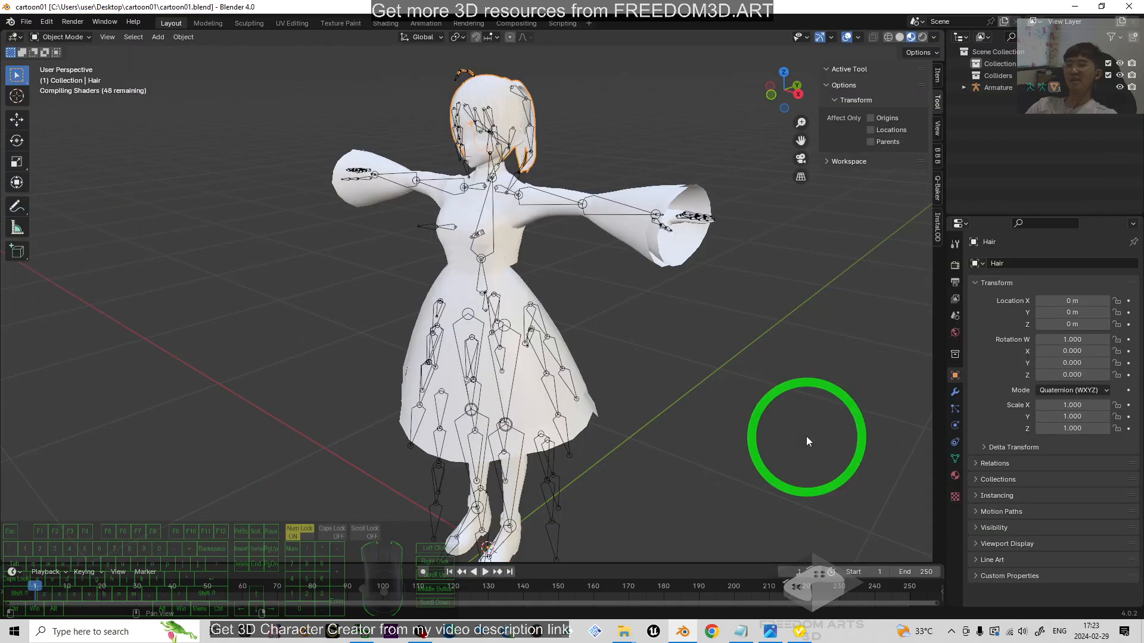
scroll(597, 297, up, 2)
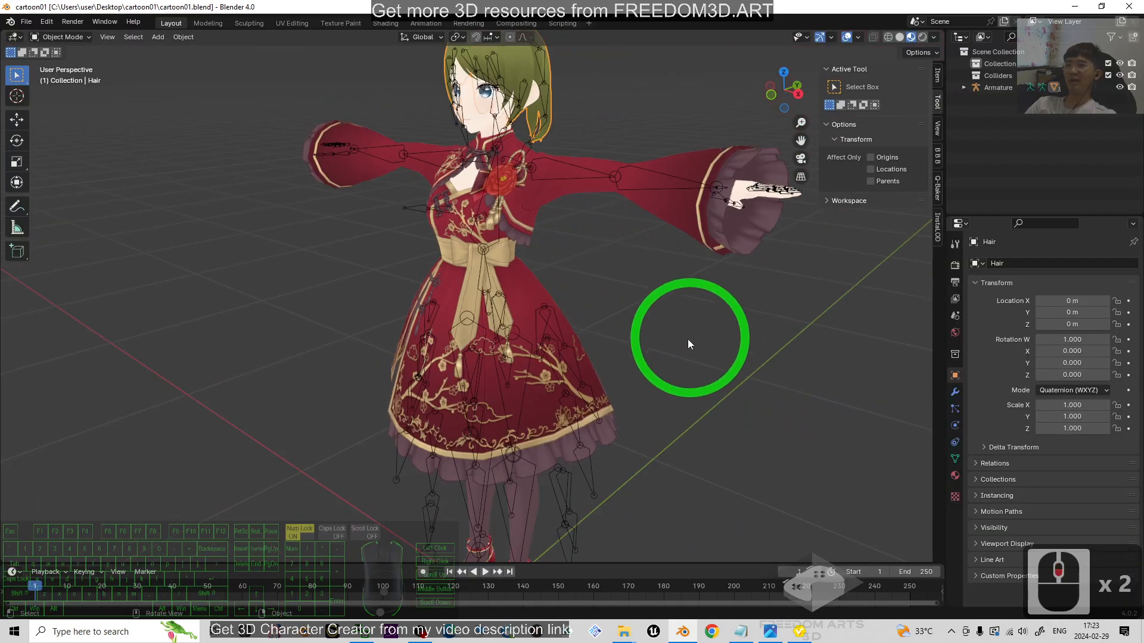
scroll(691, 340, up, 2)
scroll(724, 315, up, 3)
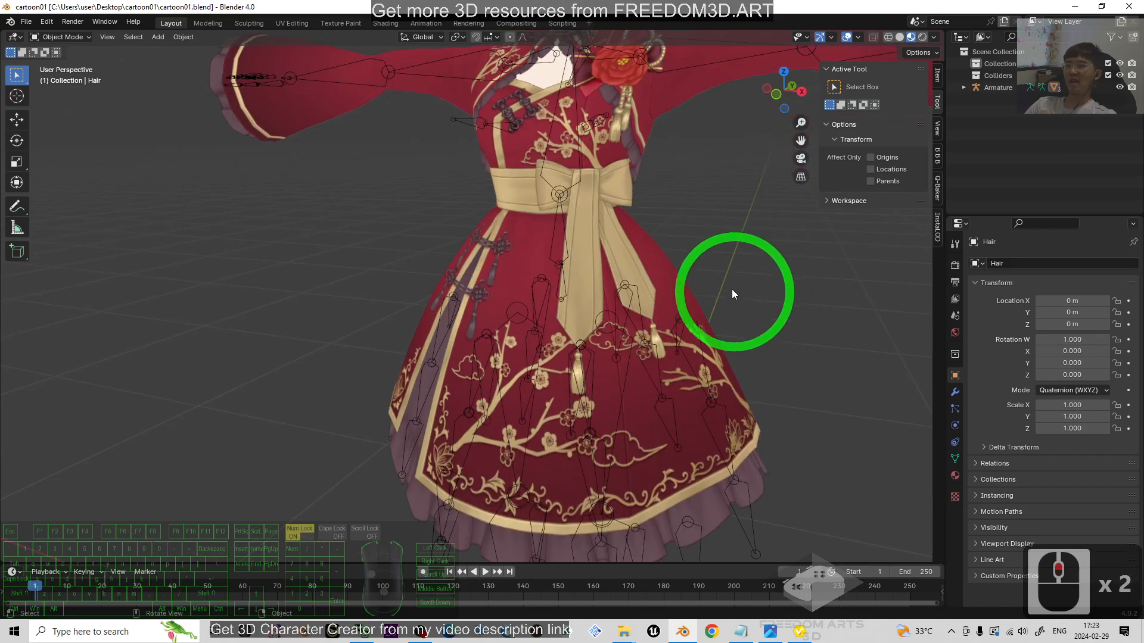
Select the character's face mesh and review its shape keys, such as Fcl_ALL_Angry, Fcl_ALL_Fun and Fcl_ALL_Joy
shift+middle_drag(721, 220, 731, 420)
click(553, 360)
scroll(581, 364, up, 4)
scroll(587, 368, down, 3)
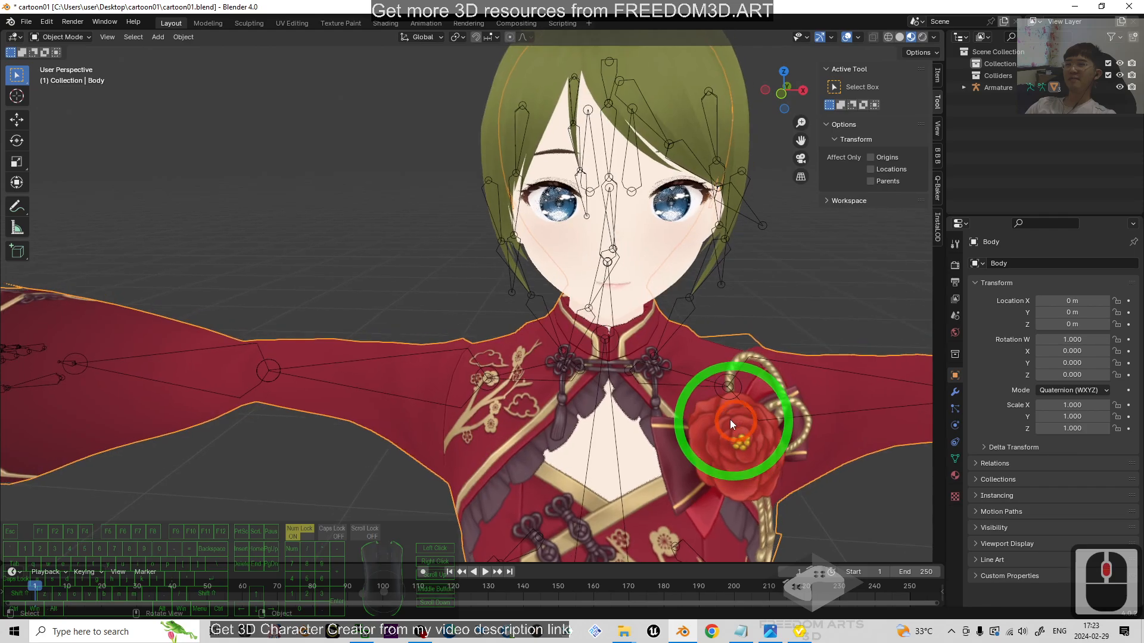
click(646, 238)
middle_drag(779, 310, 638, 319)
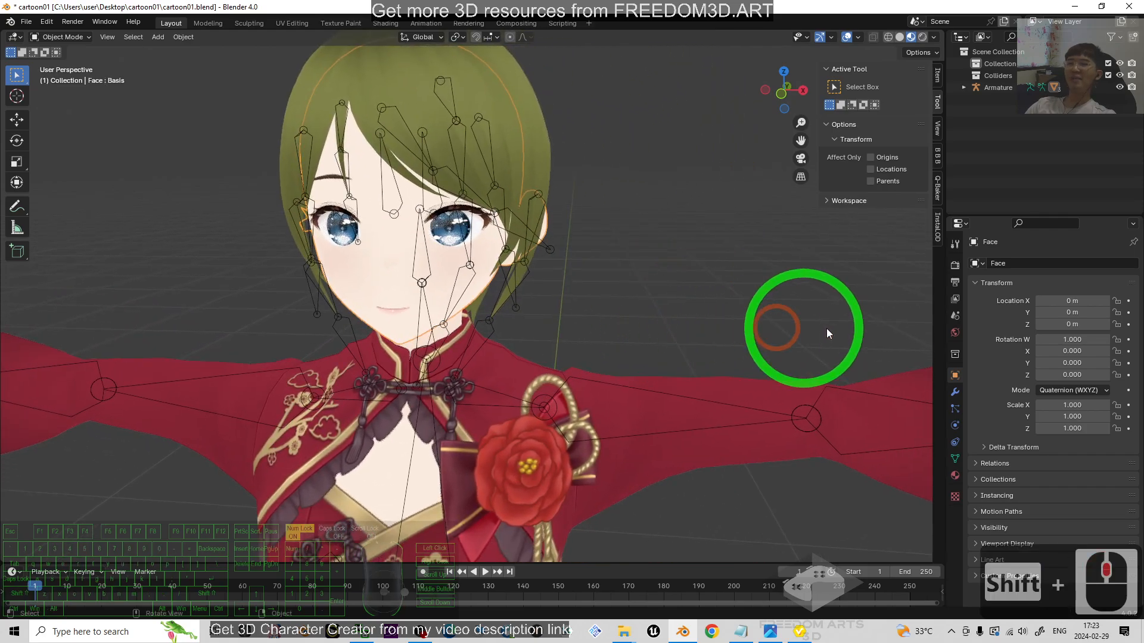
click(955, 458)
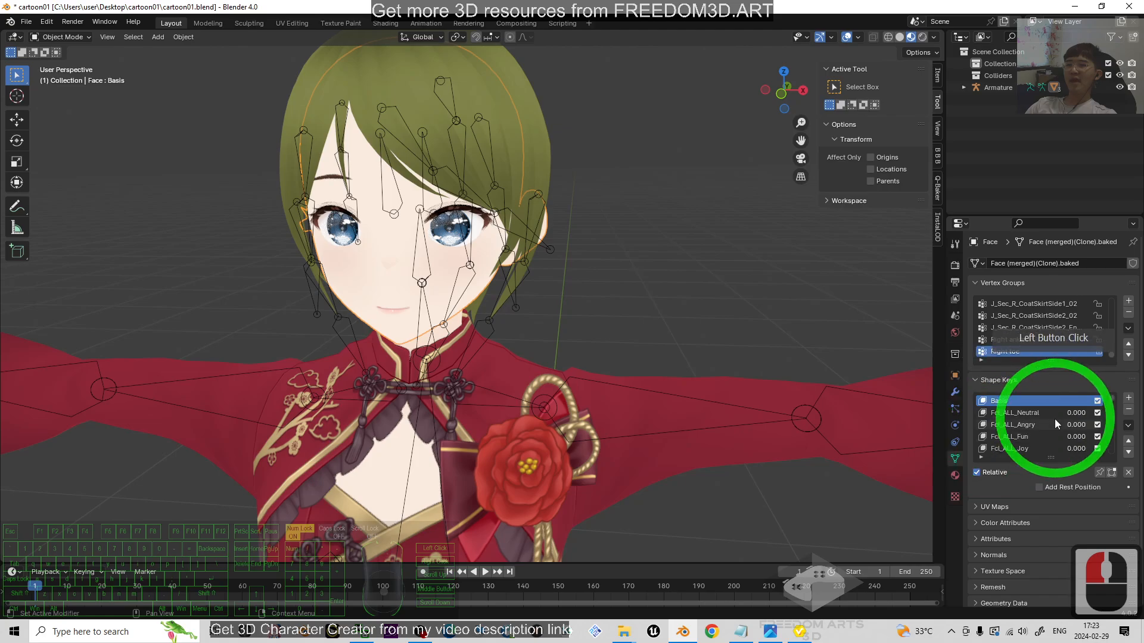
mouse_move(1069, 427)
mouse_down()
mouse_move(140, 434)
mouse_move(285, 454)
mouse_move(1026, 421)
mouse_move(1074, 408)
mouse_up()
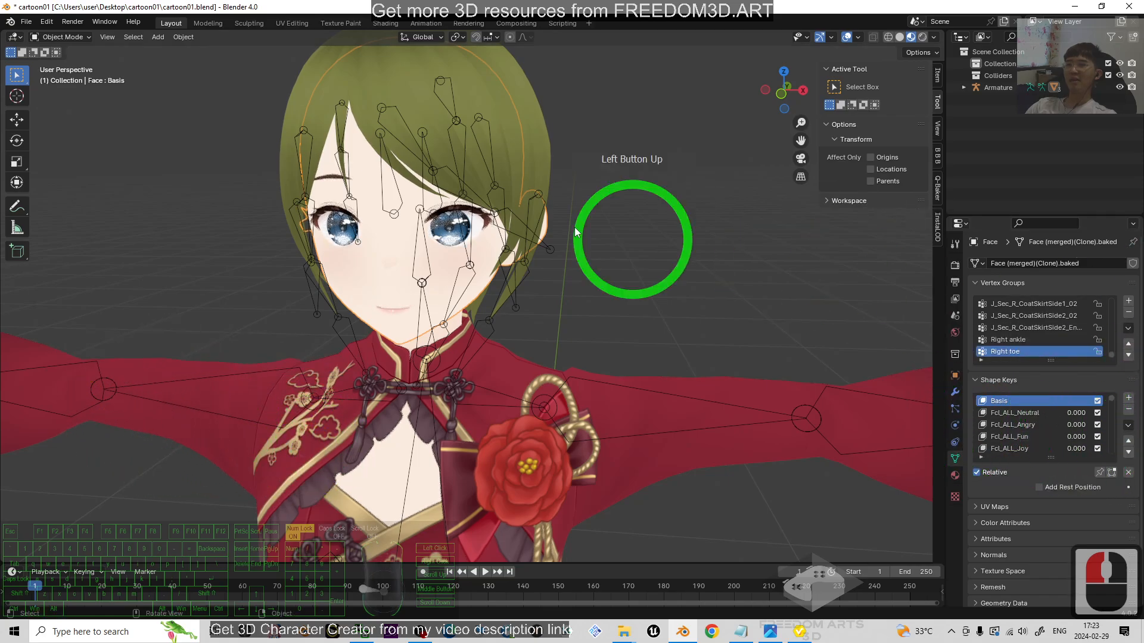
drag(1068, 450, 989, 408)
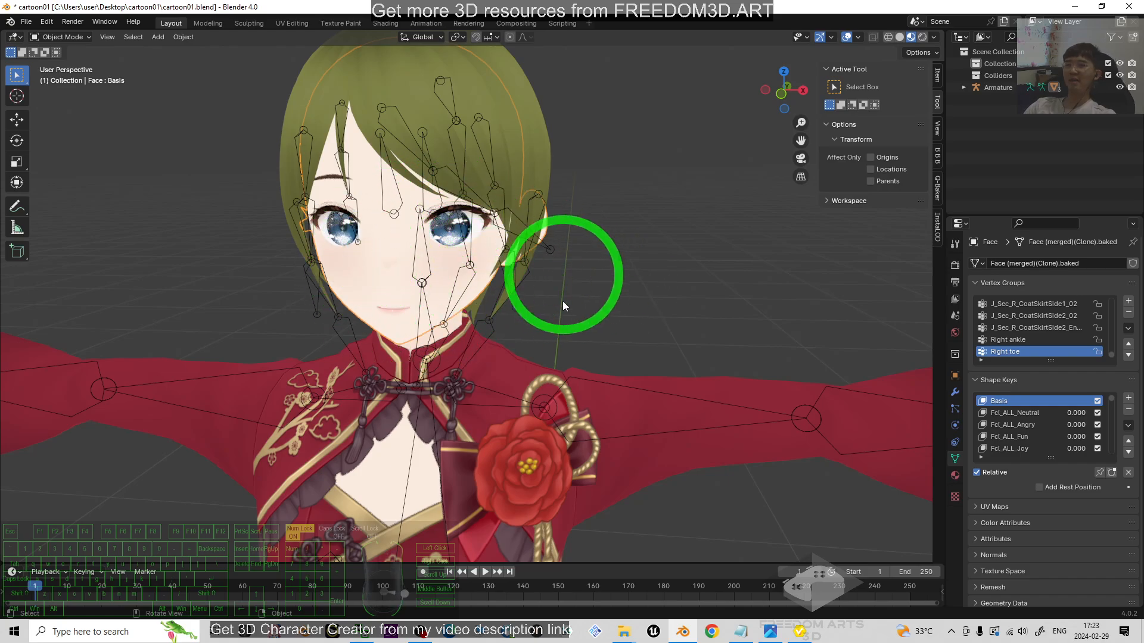
Select the character's armature and switch it to Pose Mode
scroll(479, 201, down, 5)
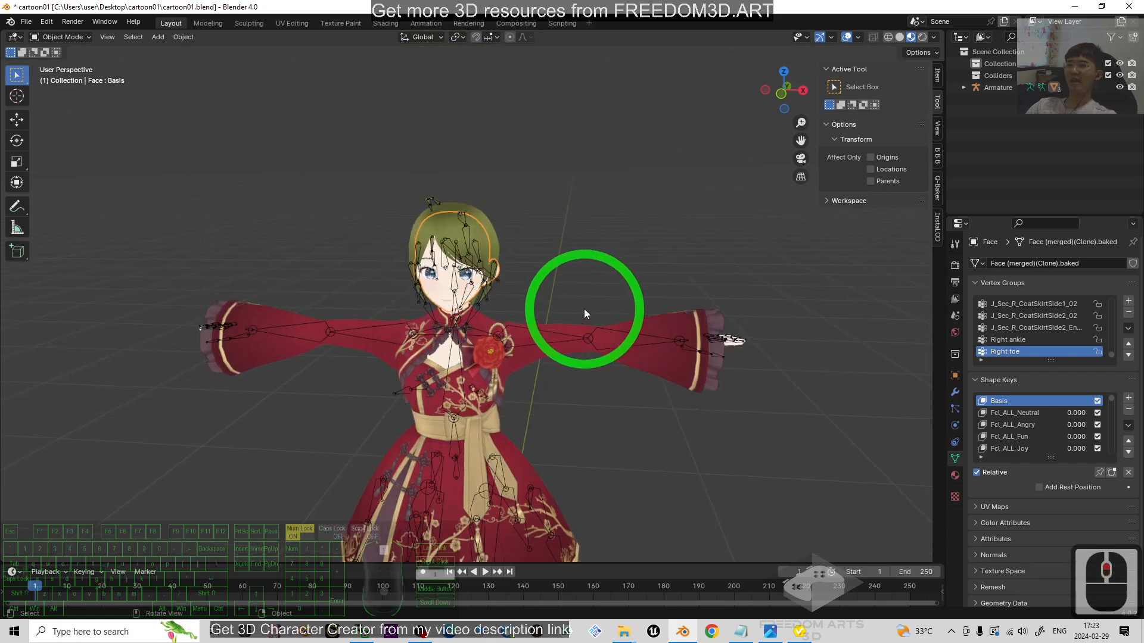
scroll(583, 309, up, 3)
shift+middle_drag(642, 352, 605, 263)
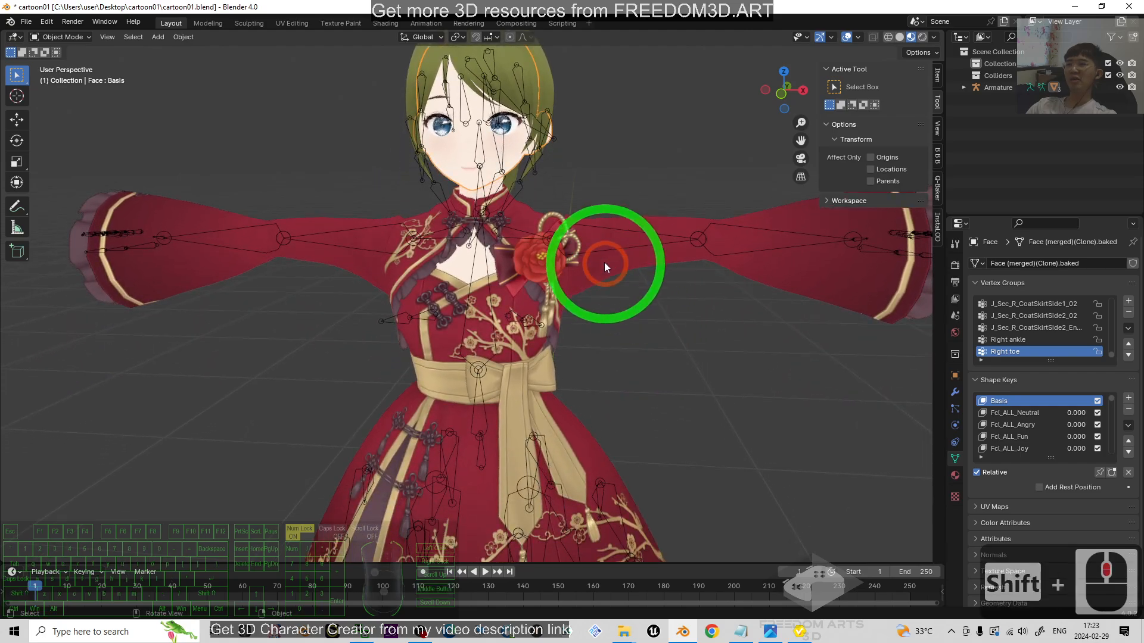
click(549, 241)
click(60, 36)
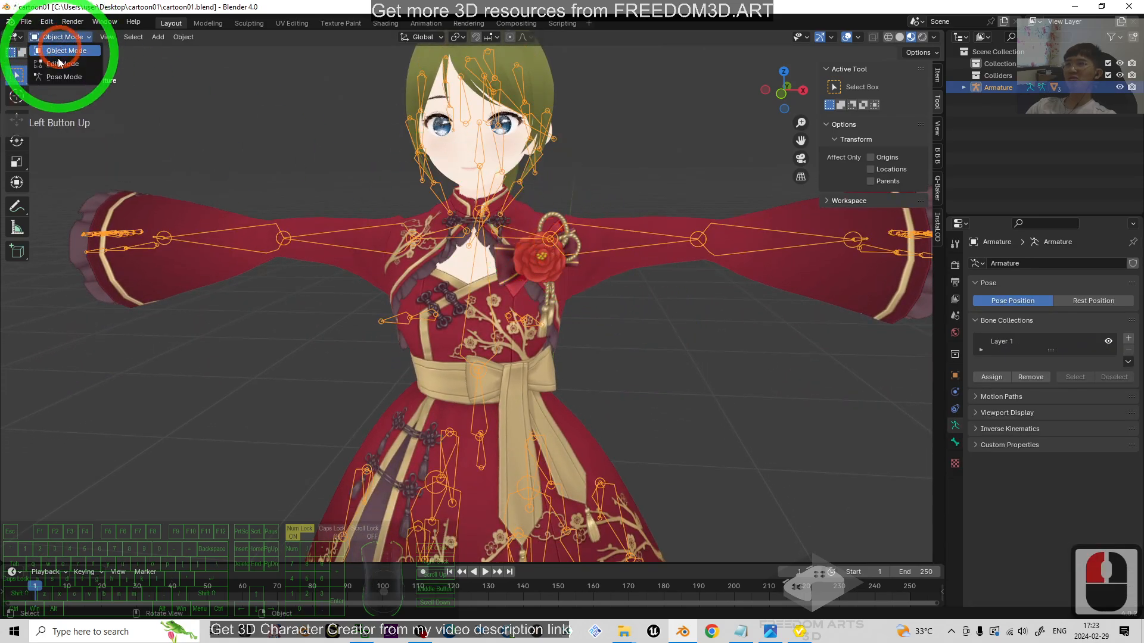
click(54, 77)
Lower the character's left arm by rotating the Left arm bone with the Rotate tool
click(695, 209)
click(612, 242)
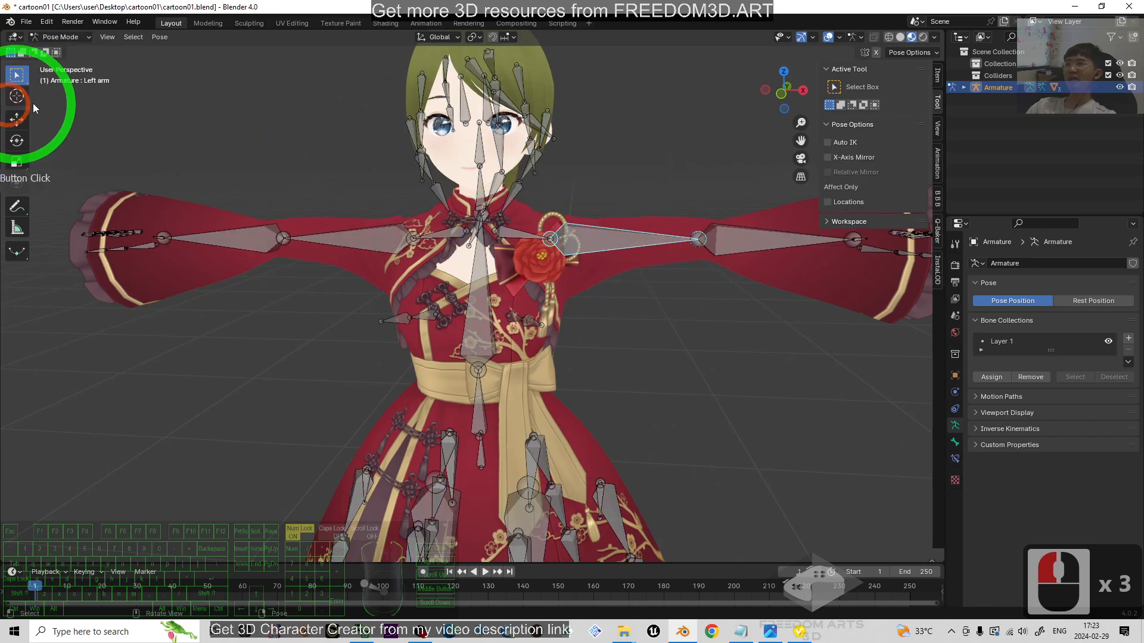
click(17, 140)
click(577, 210)
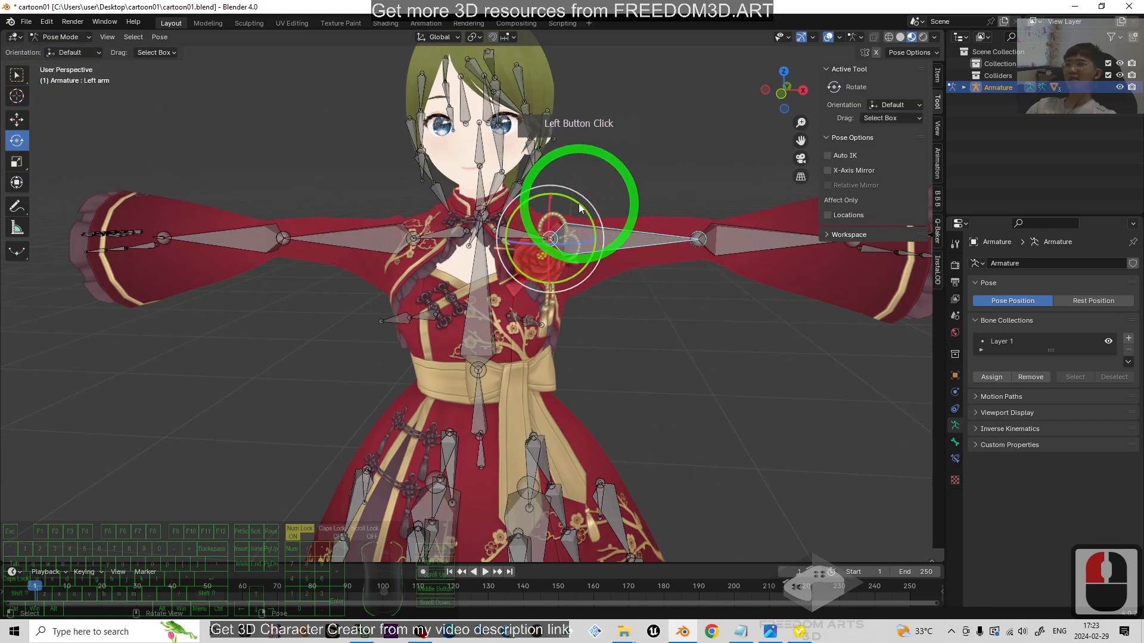
drag(576, 209, 570, 246)
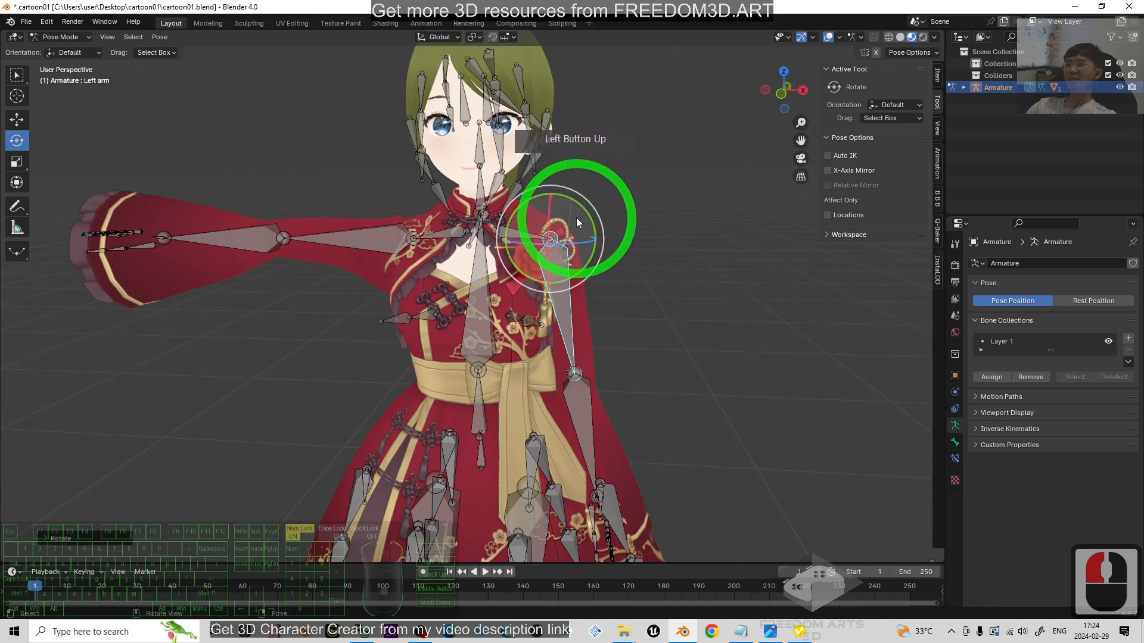
Rotate the Left elbow bone so the forearm bends outward, clear the bone selection, and inspect the whole posed character
click(607, 353)
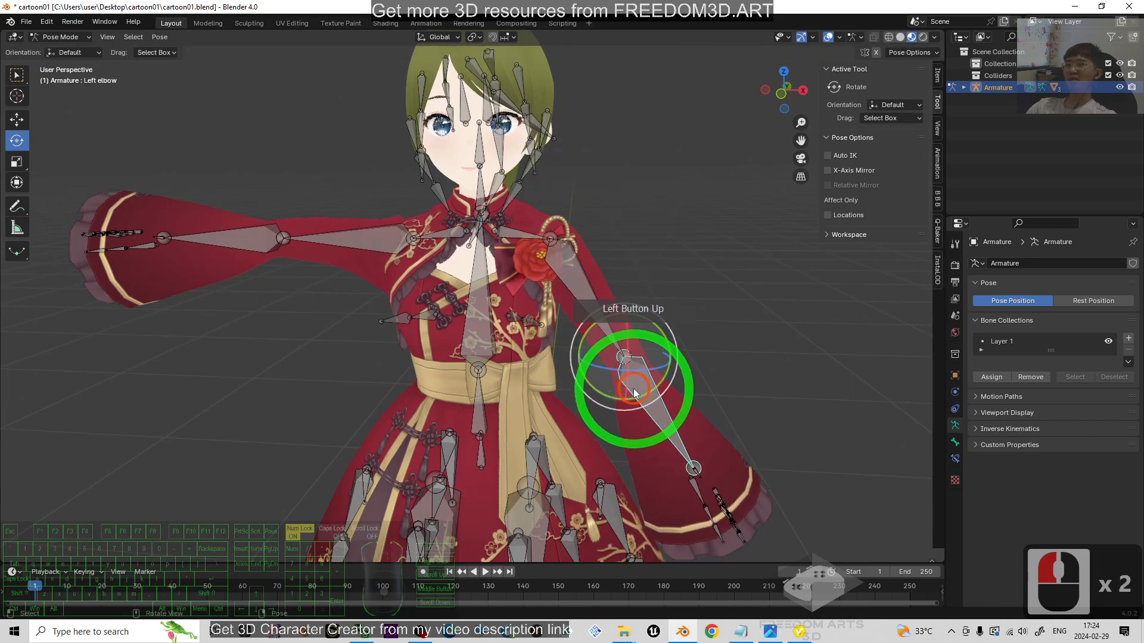
drag(634, 388, 845, 338)
middle_drag(845, 339, 765, 342)
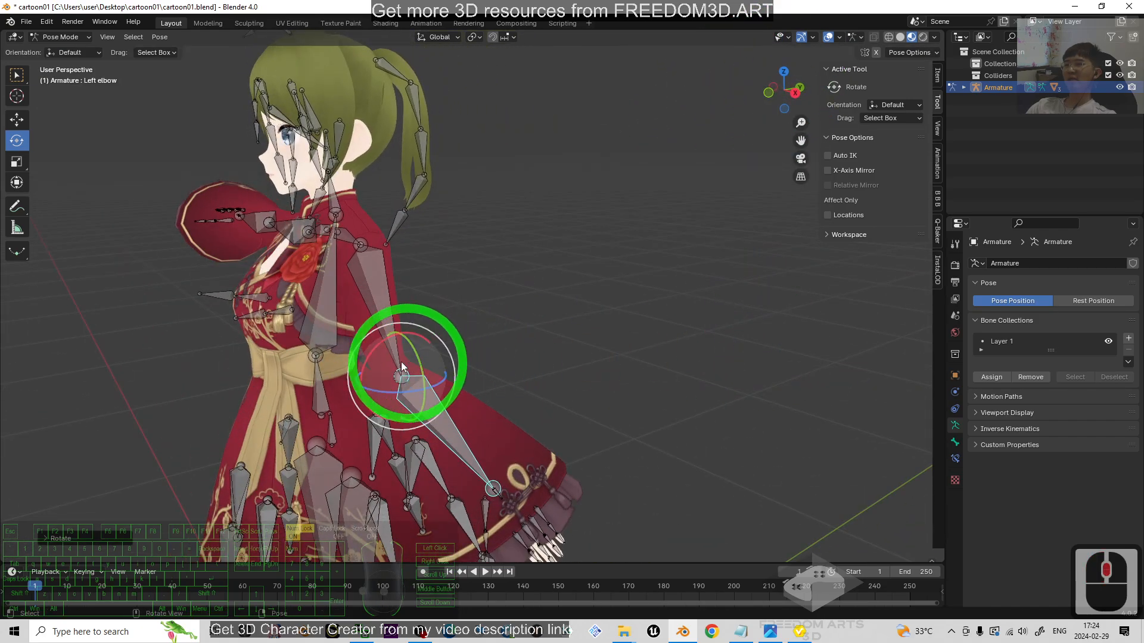
drag(372, 356, 543, 452)
middle_drag(542, 448, 753, 274)
click(739, 273)
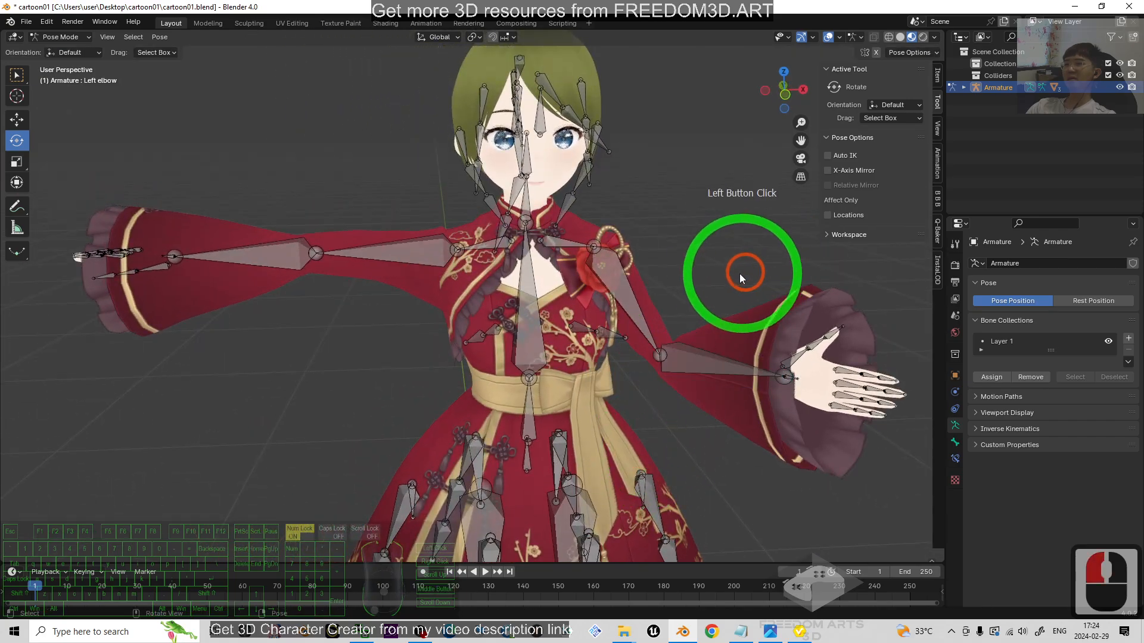
scroll(724, 274, down, 4)
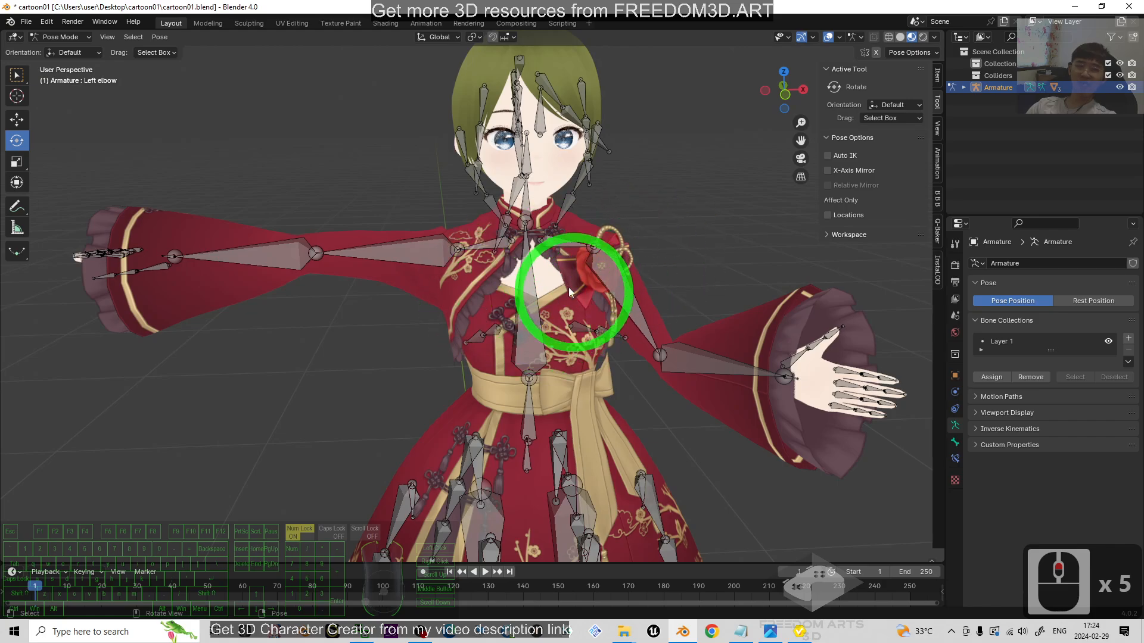
scroll(673, 291, down, 5)
shift+middle_drag(711, 345, 705, 340)
middle_drag(739, 337, 675, 331)
scroll(596, 292, up, 4)
scroll(513, 275, down, 3)
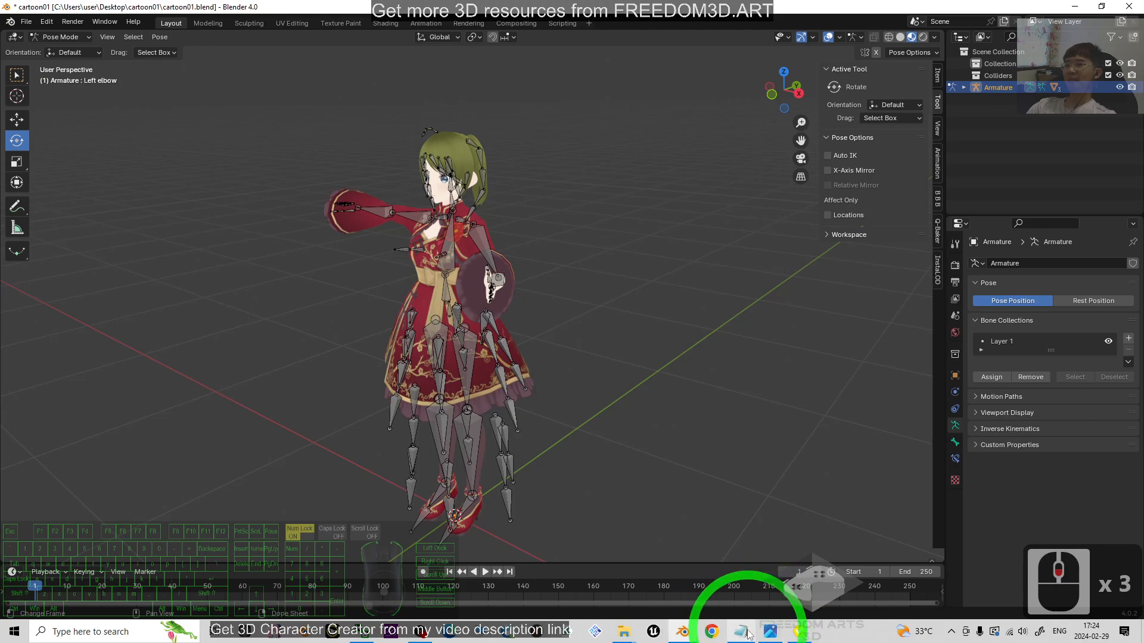
Bring up the cartoon01 folder window, select cartoon01.fbx in it, and minimize the folder window
click(623, 630)
click(577, 585)
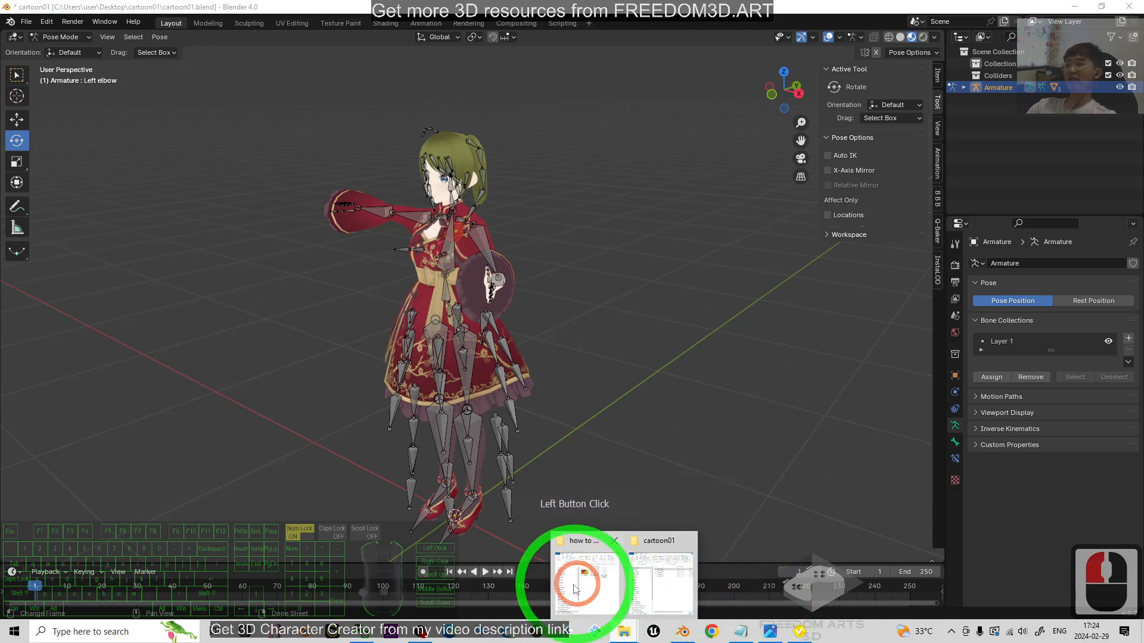
click(592, 588)
click(599, 624)
click(669, 567)
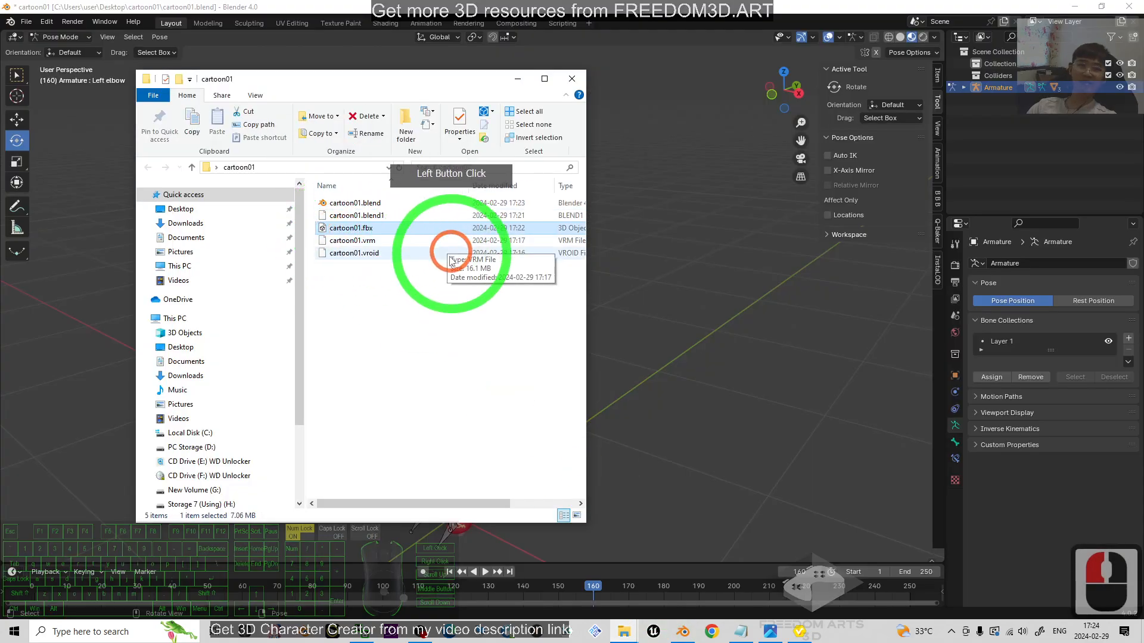
click(353, 229)
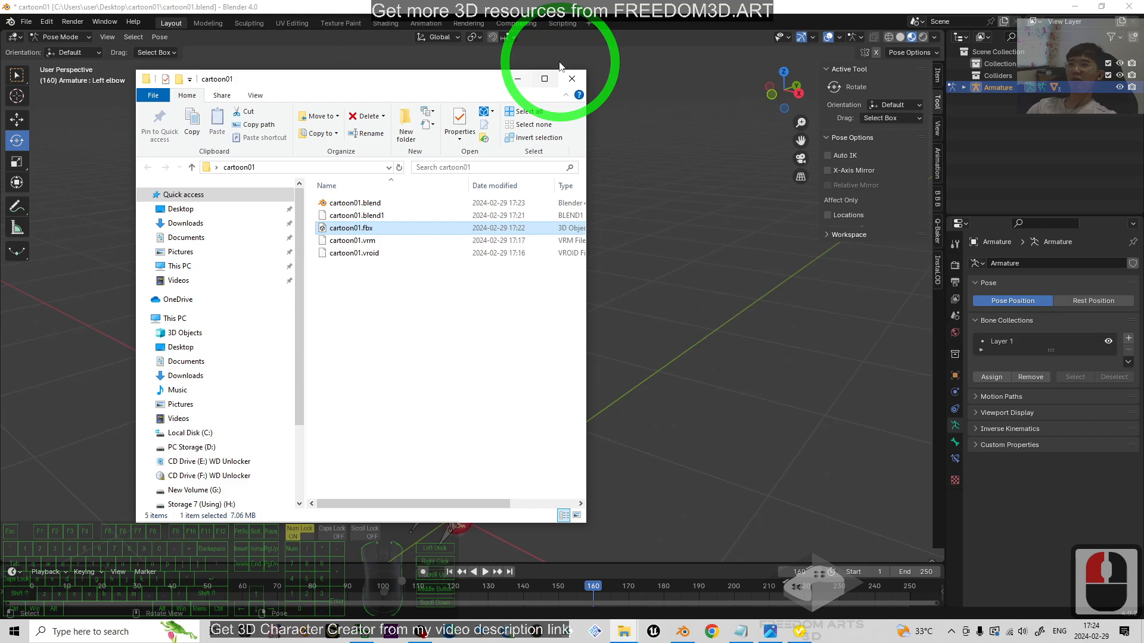
click(518, 79)
scroll(629, 301, up, 4)
middle_drag(682, 383, 581, 348)
scroll(738, 424, down, 3)
scroll(560, 311, up, 1)
scroll(560, 306, up, 2)
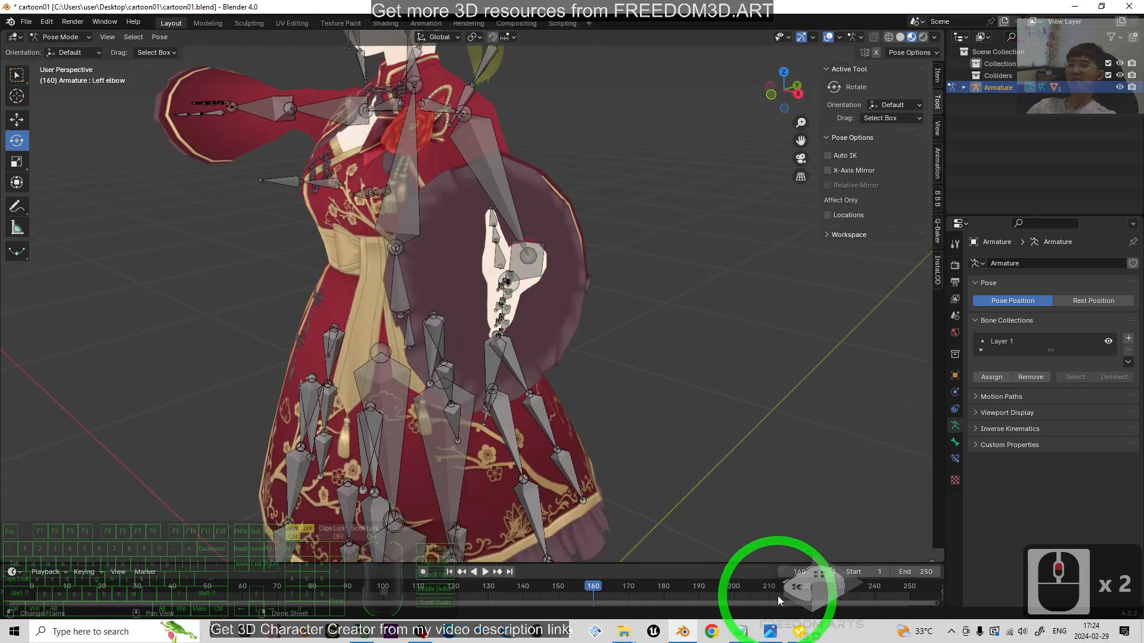
Switch to the image viewer and display cover.jpg
click(770, 631)
click(612, 448)
click(884, 423)
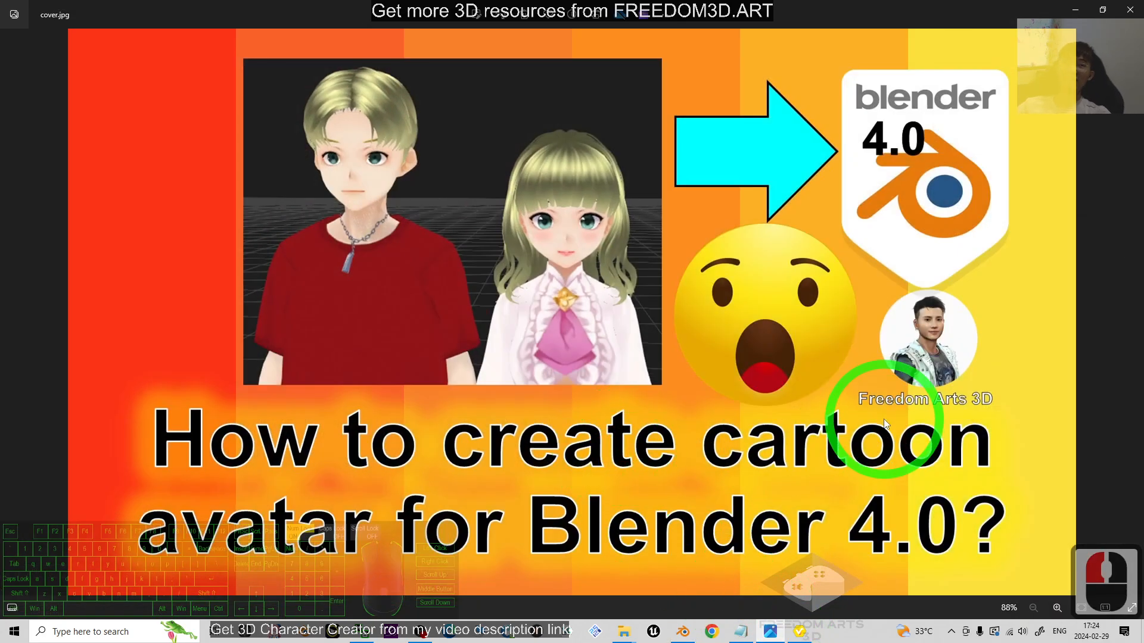